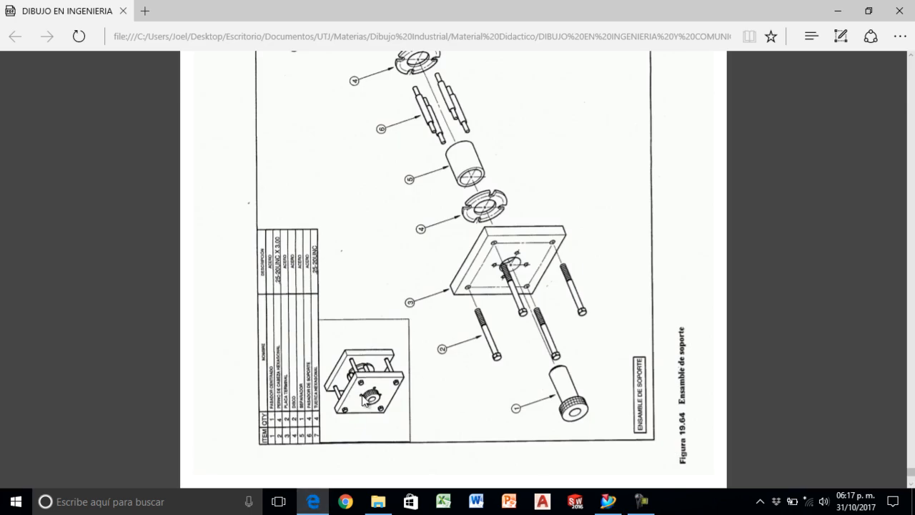
- Examine the exploded drawing of the support assembly, including its numbered components and parts list
scroll(621, 408, "up", 1)
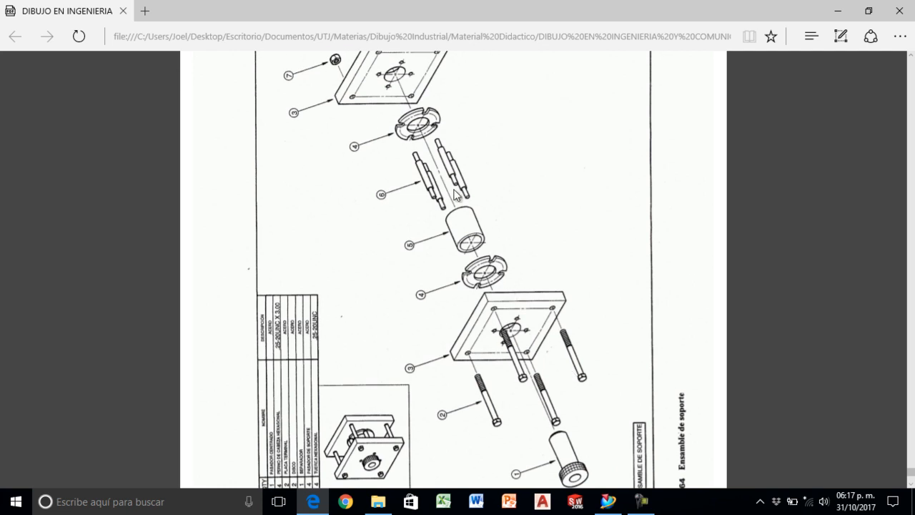
scroll(477, 211, "up", 2)
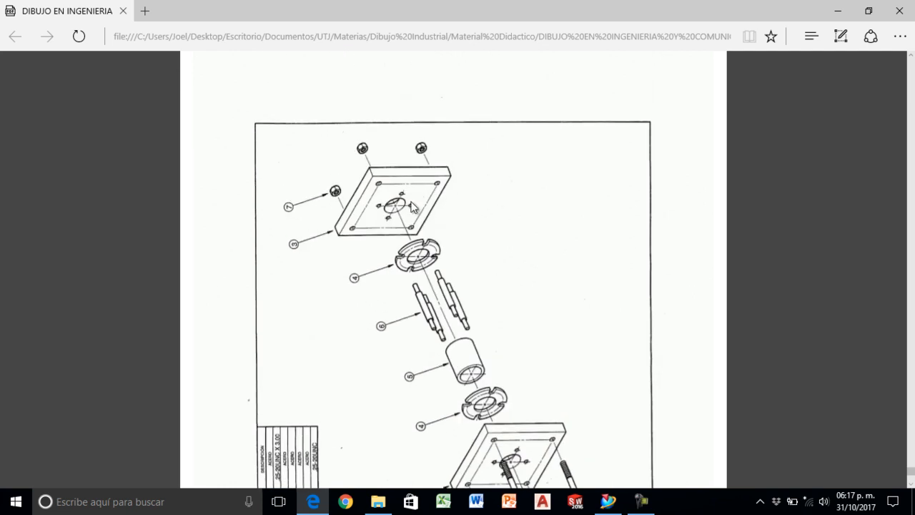
scroll(412, 207, "down", 2)
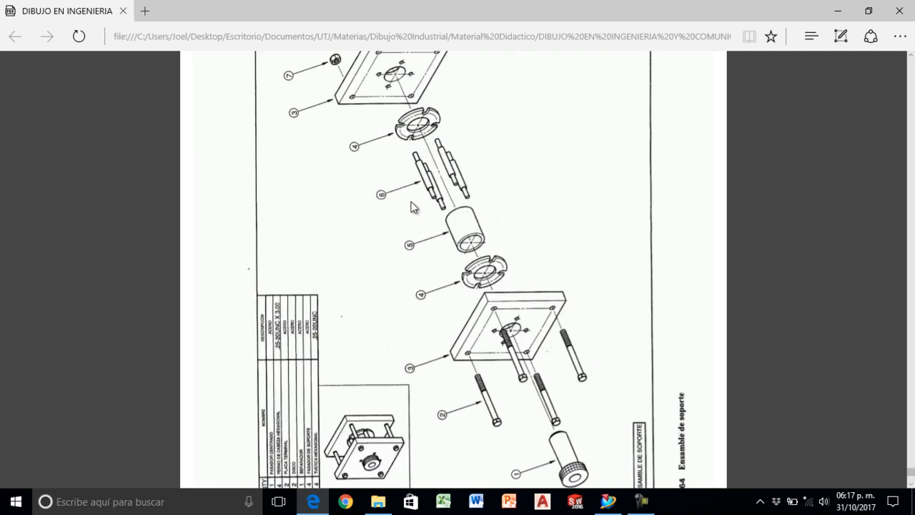
scroll(412, 202, "up", 1)
scroll(386, 143, "down", 1)
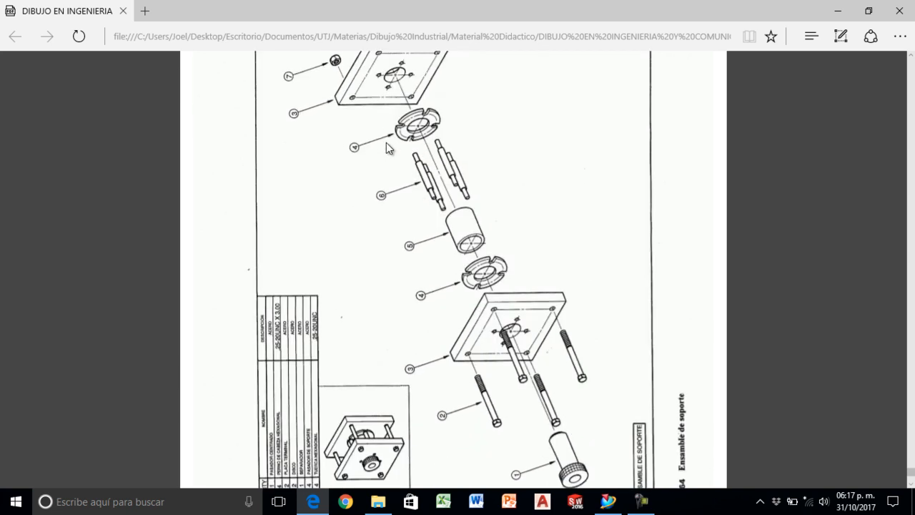
scroll(387, 144, "up", 1)
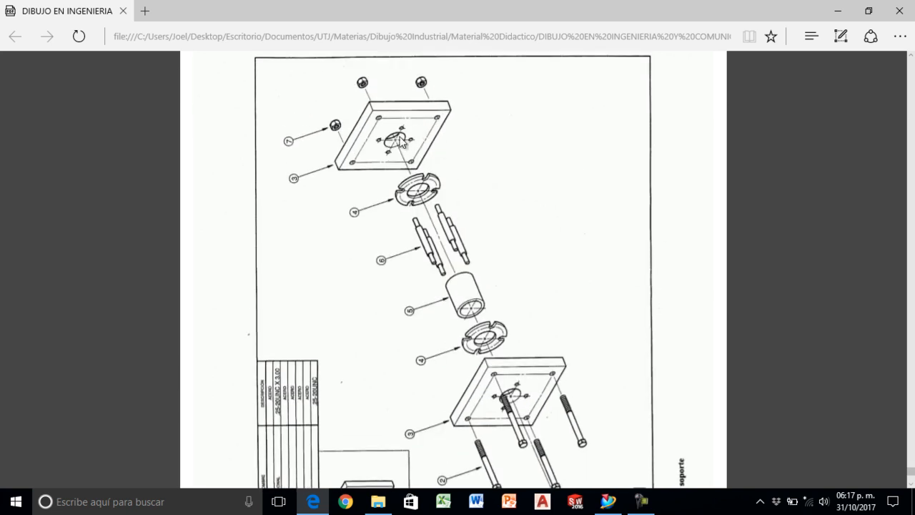
- Switch to NX and set up a new file from the Assembly template in inches, named Ensamble_de_componentes
left_click(608, 501)
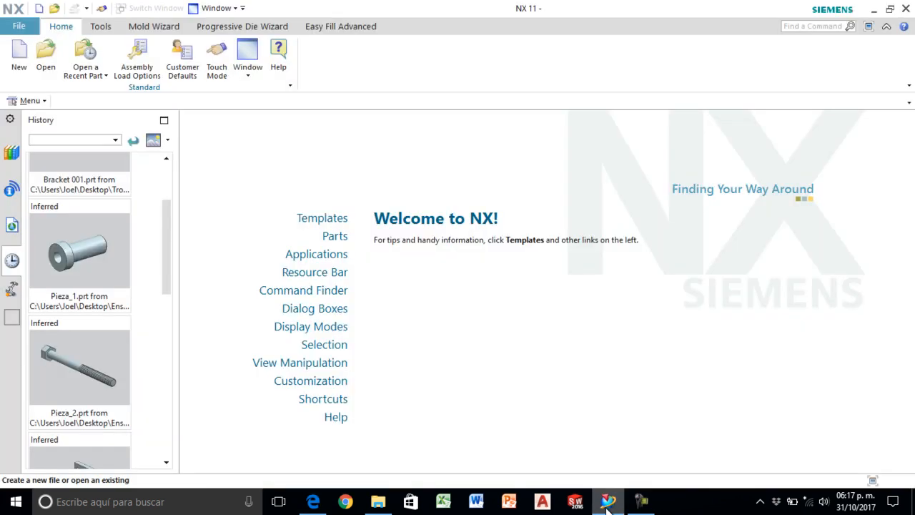
left_click(19, 63)
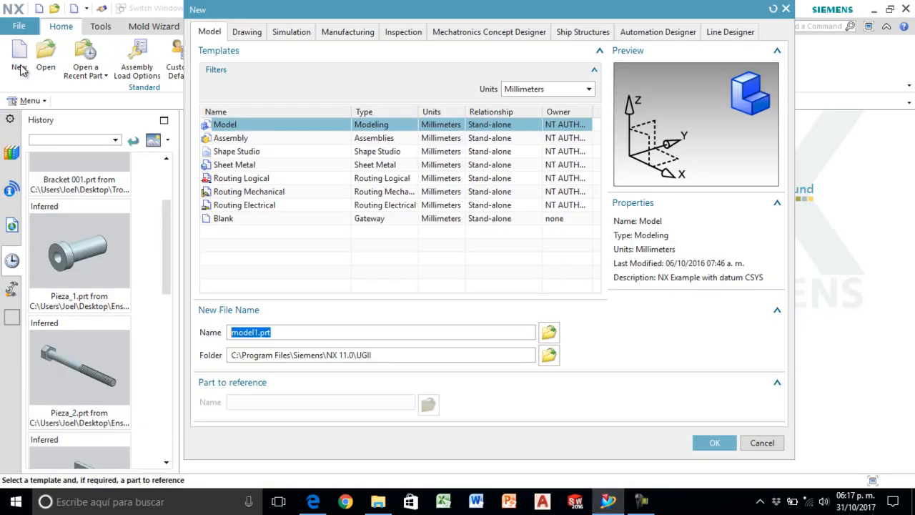
left_click(513, 91)
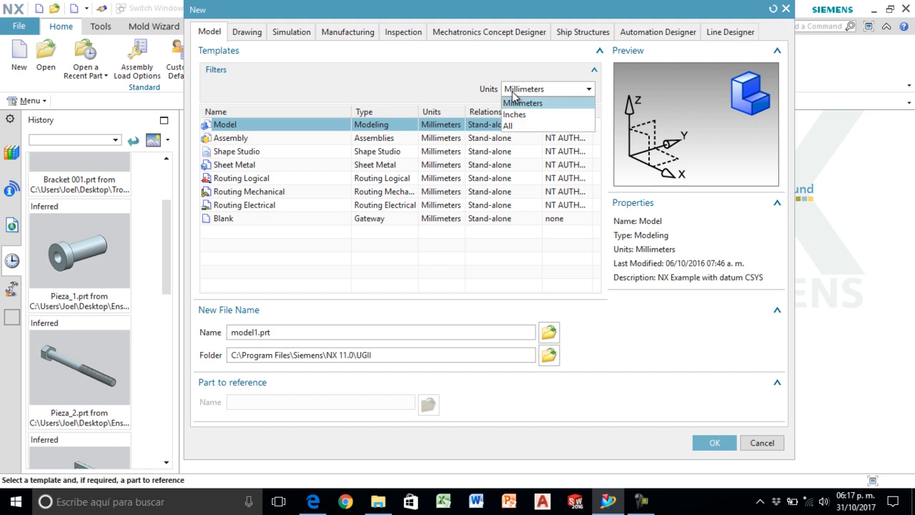
left_click(515, 116)
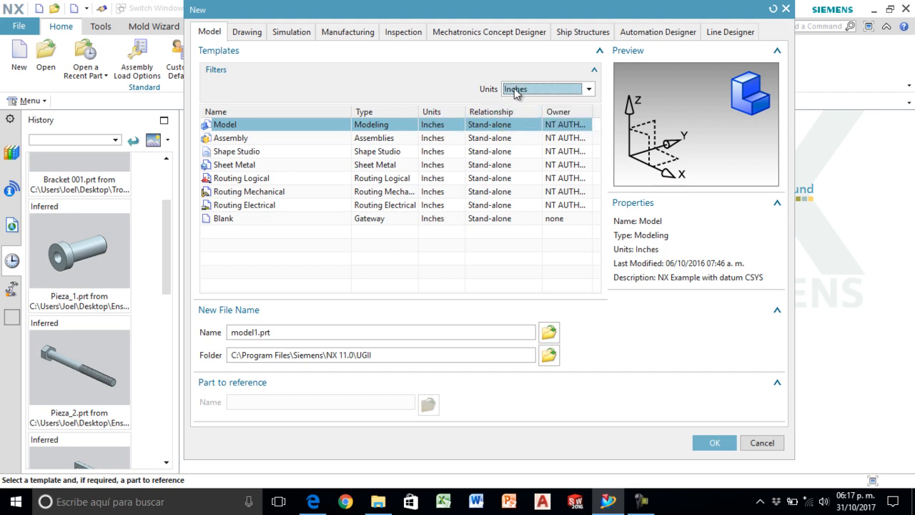
left_click(515, 91)
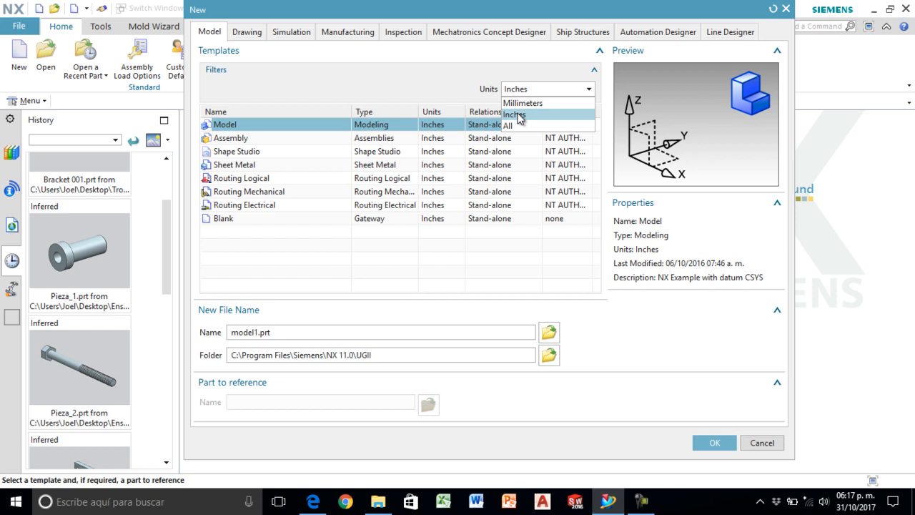
left_click(520, 118)
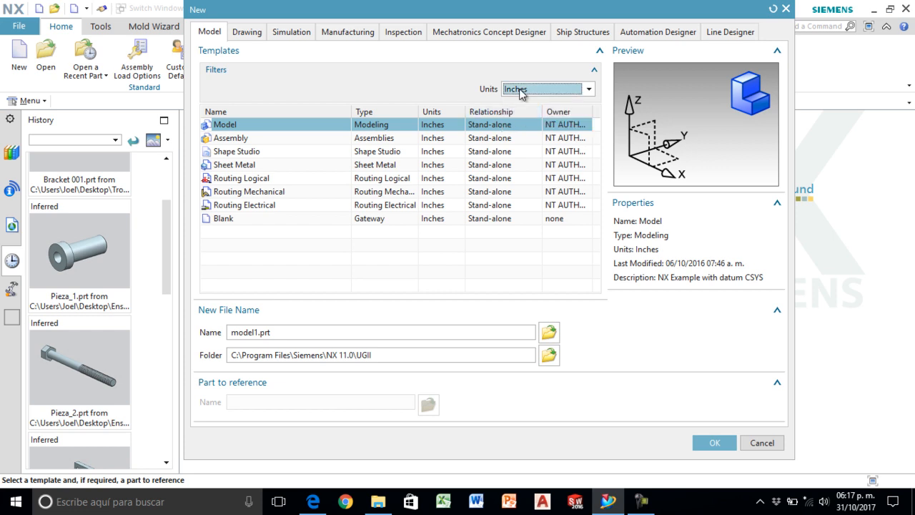
left_click(229, 138)
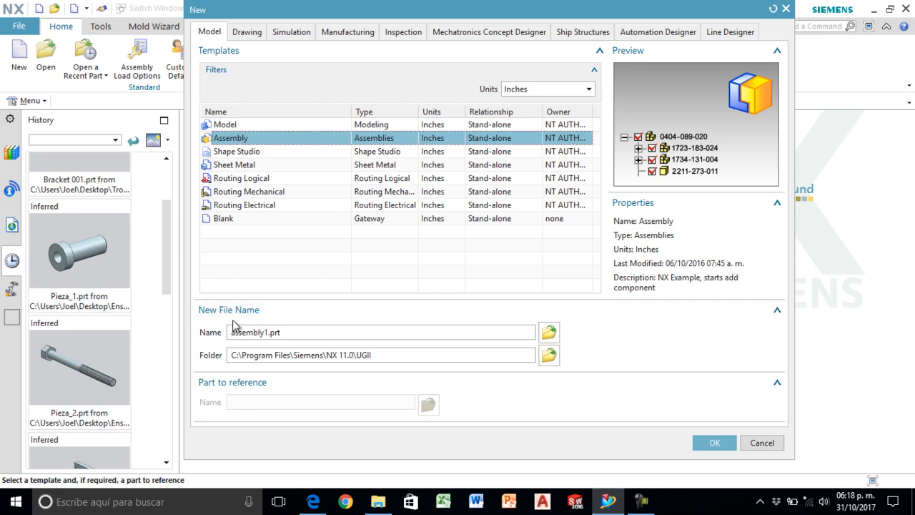
double_click(291, 335)
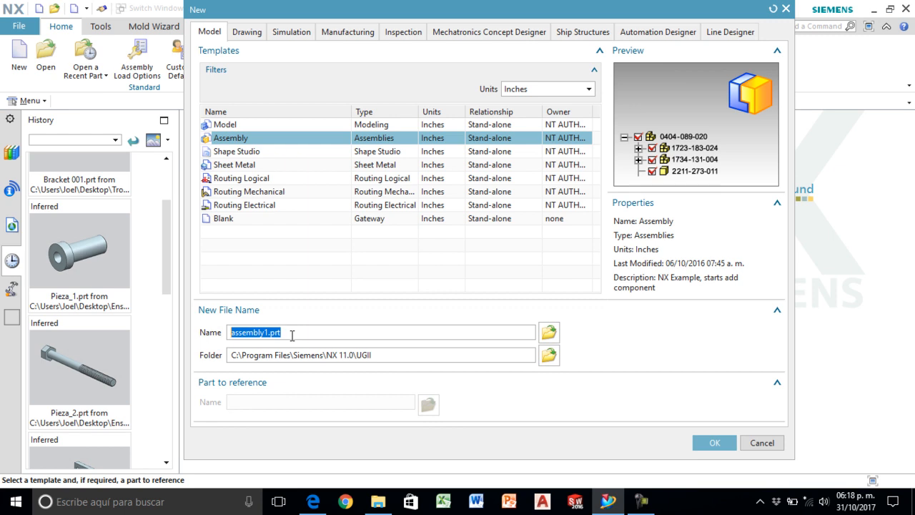
type("Ensamble_de_componentes")
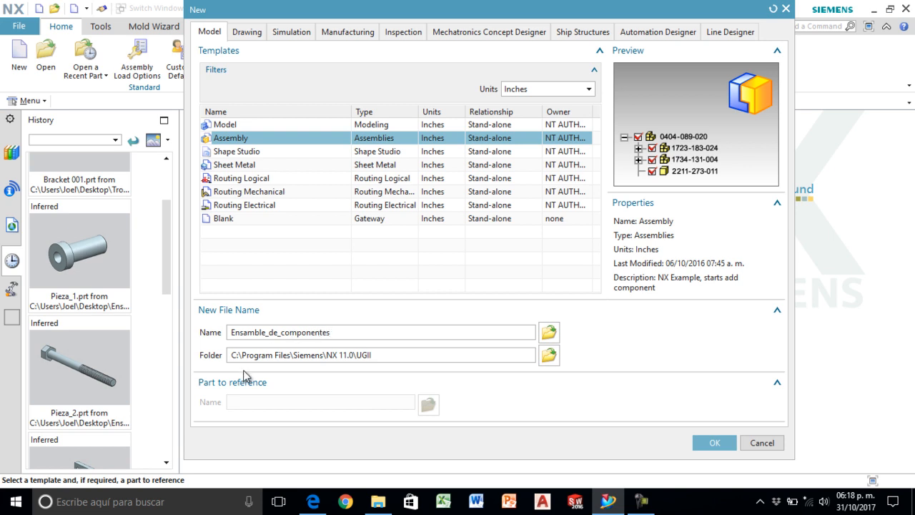
- Create the assembly file in the desktop folder Ensamble proyecto and dismiss the Add Component dialog
left_click(549, 354)
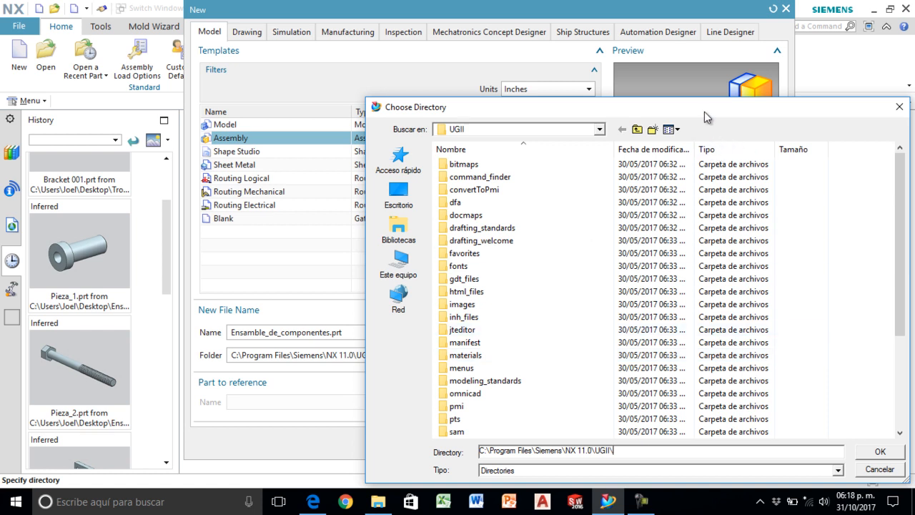
left_click_drag(705, 113, 596, 48)
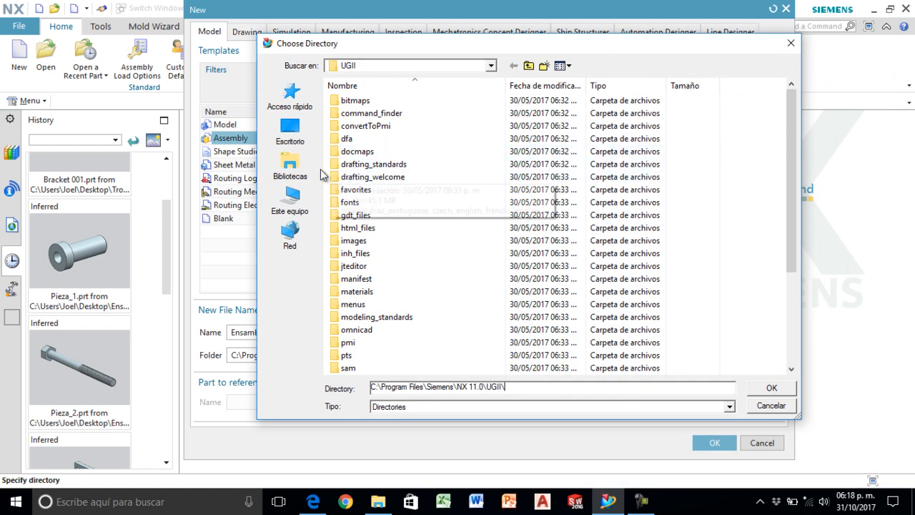
left_click(297, 132)
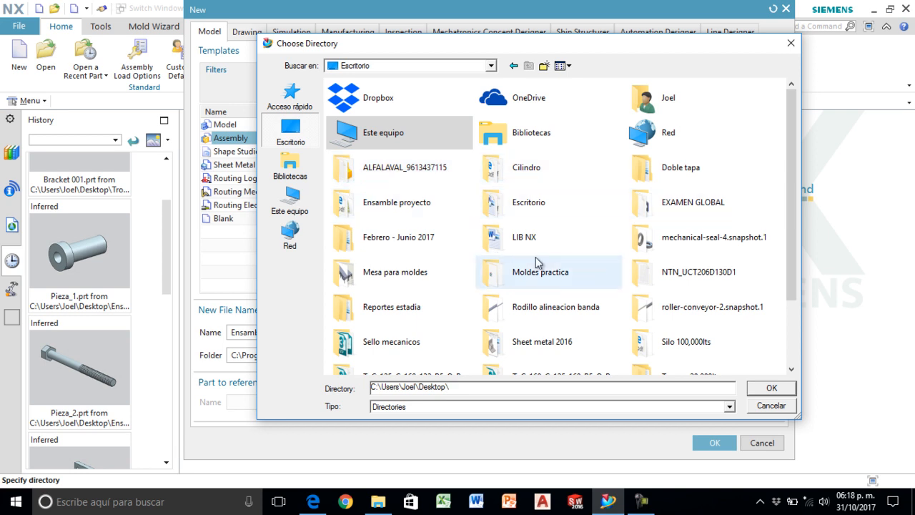
double_click(384, 206)
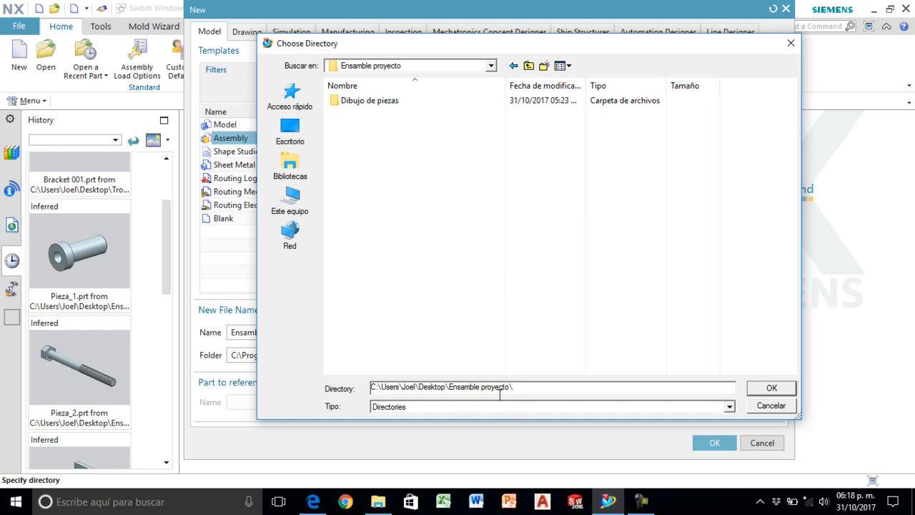
left_click(767, 389)
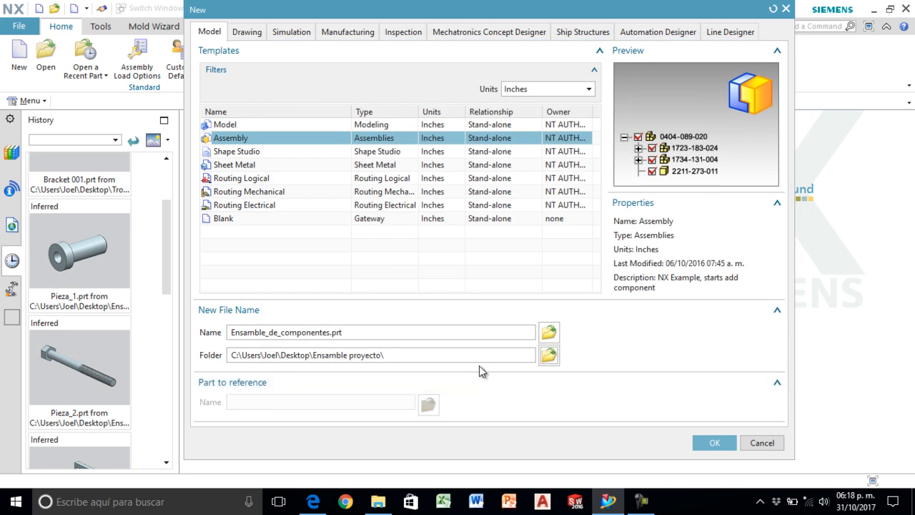
left_click(706, 439)
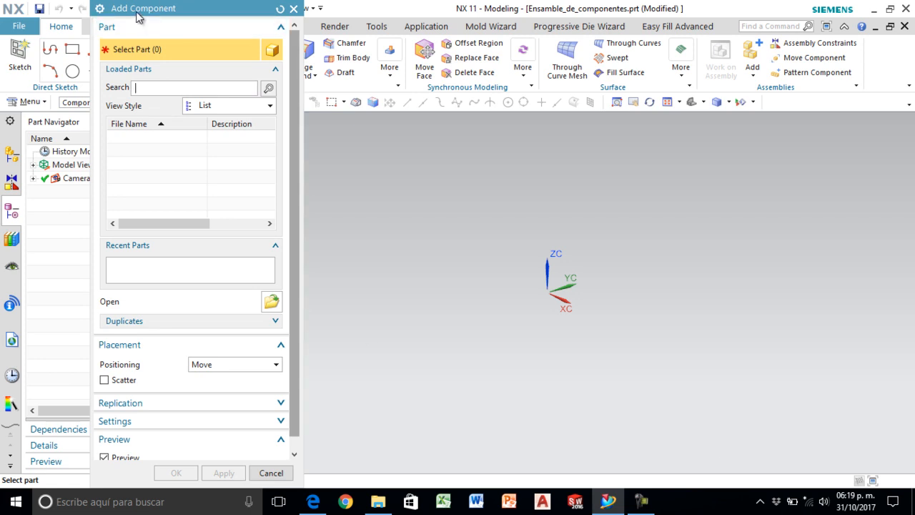
left_click_drag(140, 10, 169, 47)
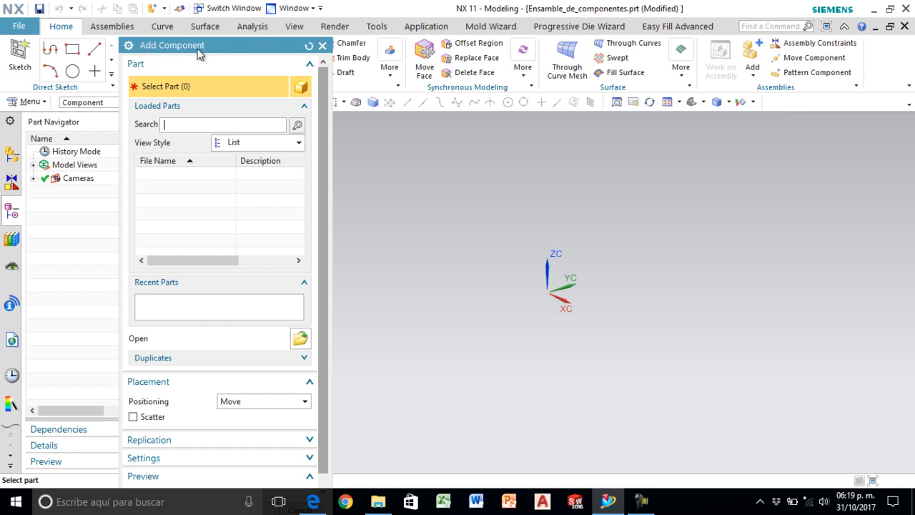
left_click(322, 45)
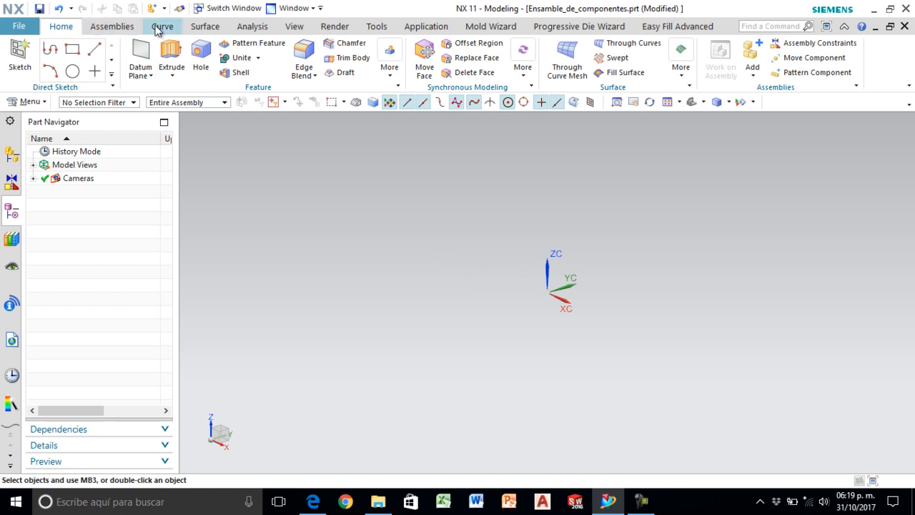
left_click(113, 26)
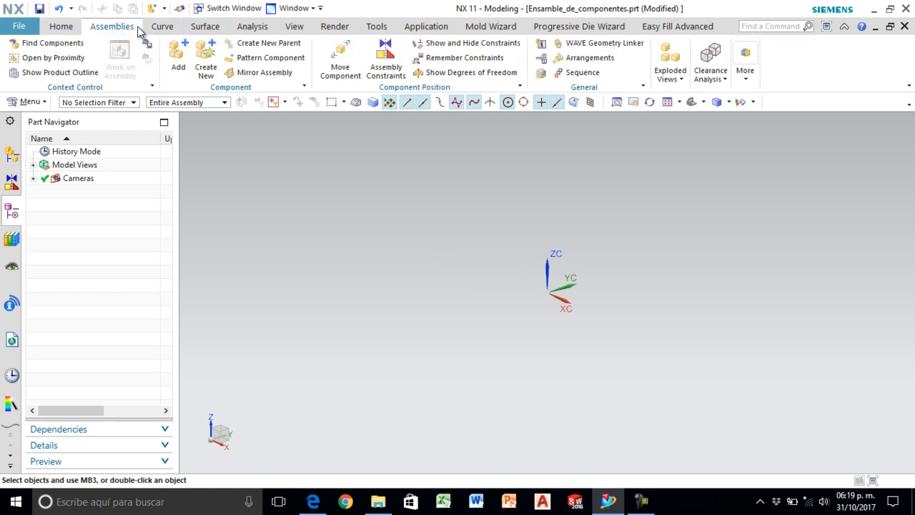
left_click(162, 26)
left_click(205, 27)
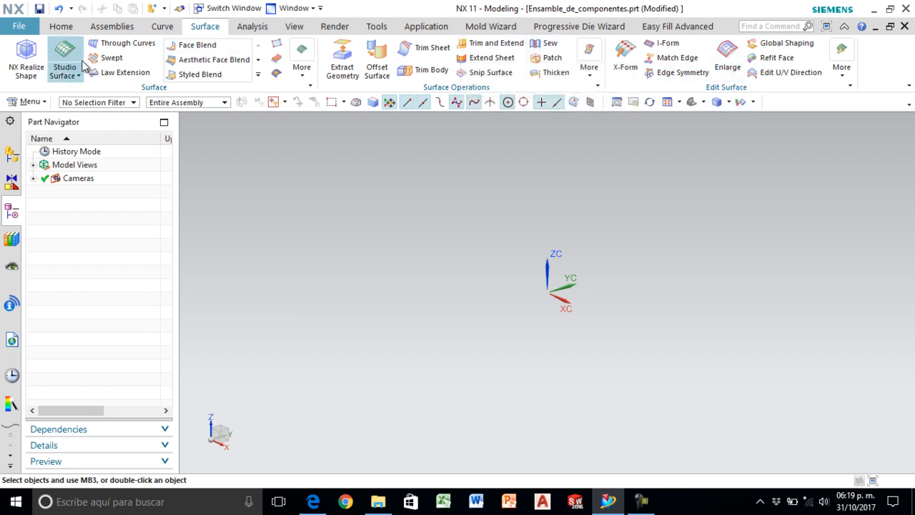
left_click(264, 31)
left_click(300, 32)
left_click(333, 27)
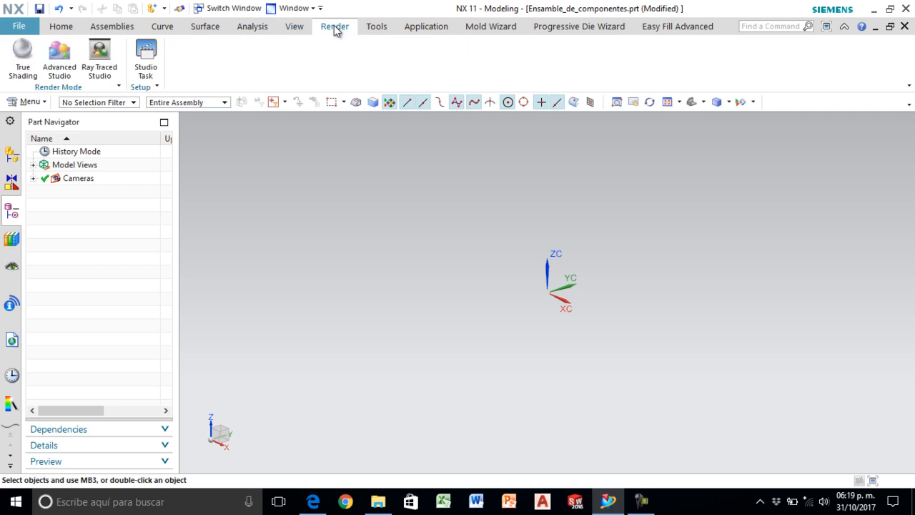
left_click(377, 27)
left_click(423, 27)
left_click(486, 28)
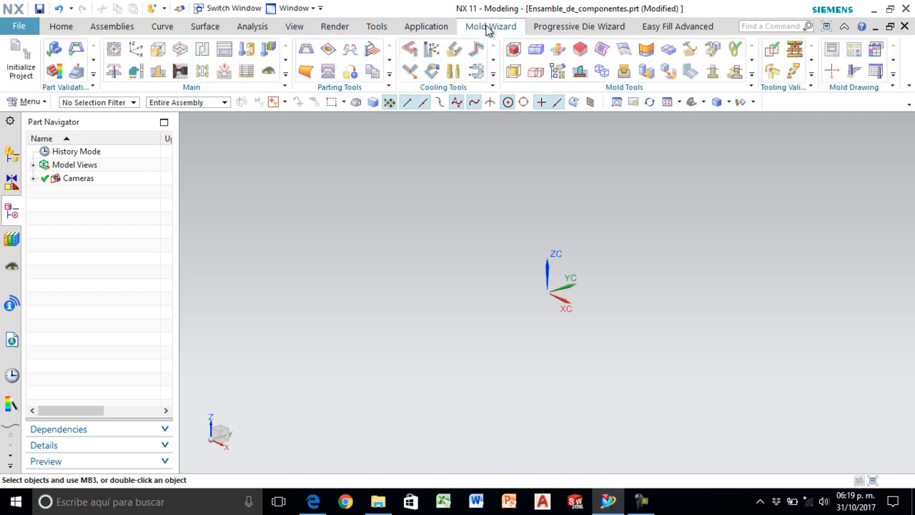
- Bring up the assembly tools and display the assembly structure in the Assembly Navigator
left_click(122, 28)
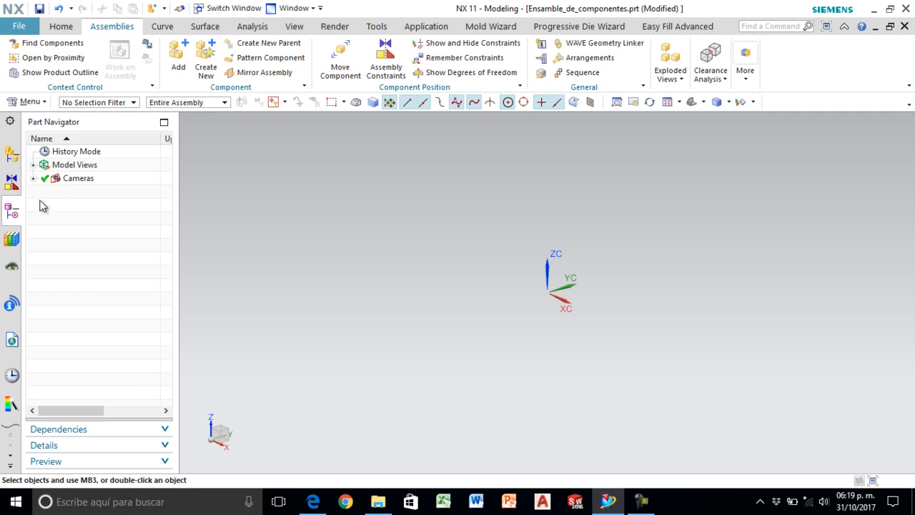
left_click(10, 161)
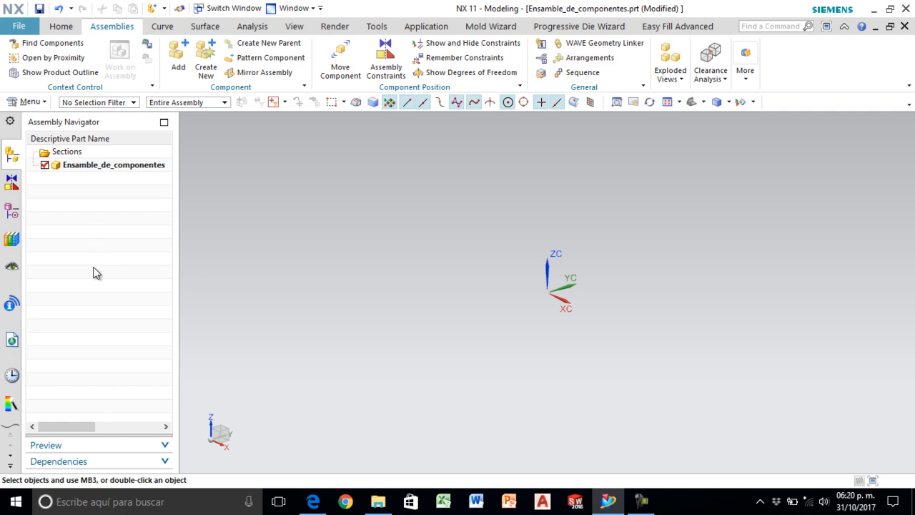
- Start adding a component and browse to the Ensamble proyecto folder on the desktop for its part file
left_click(177, 71)
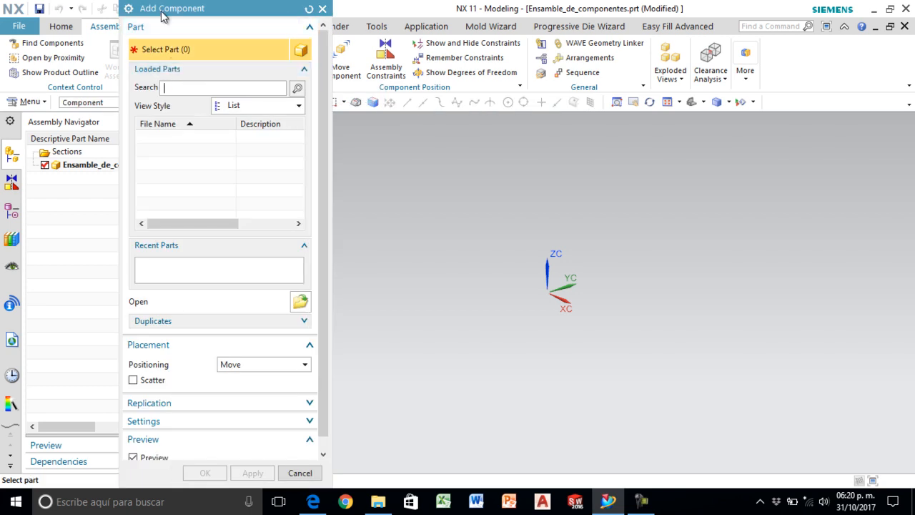
left_click_drag(164, 9, 139, 8)
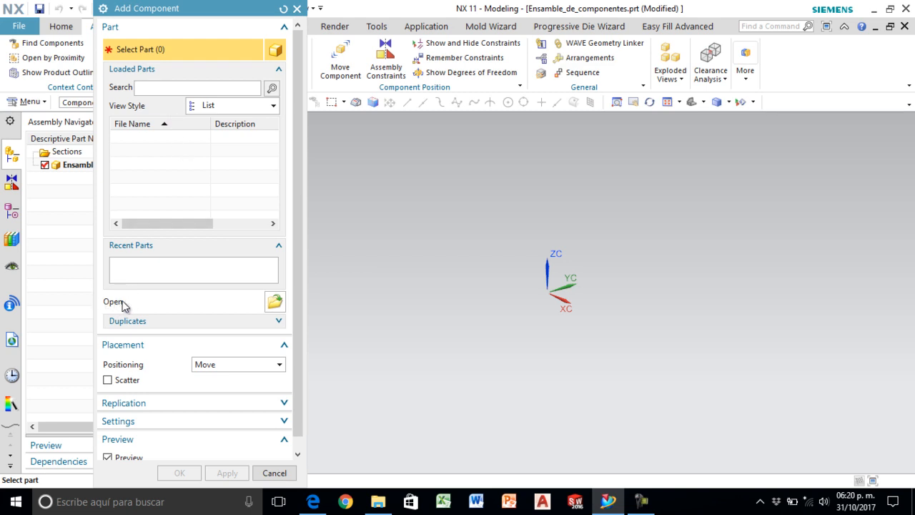
left_click(276, 302)
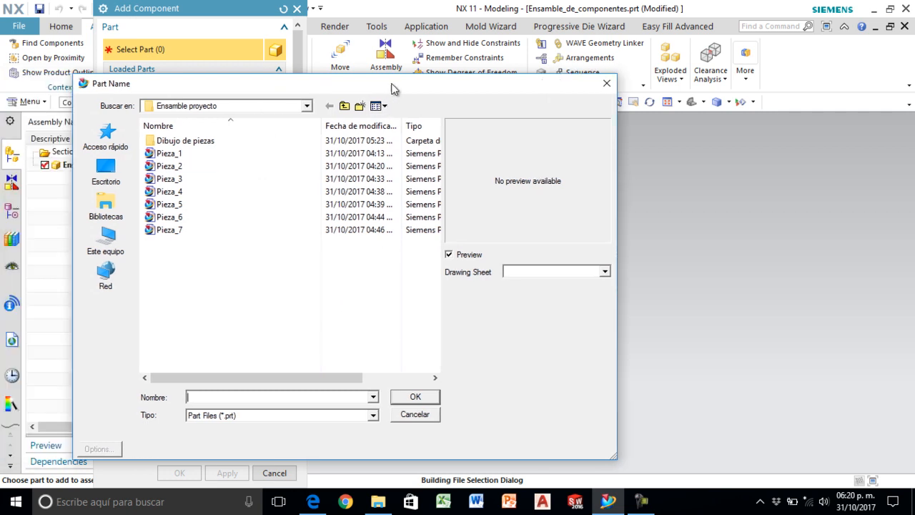
left_click(120, 176)
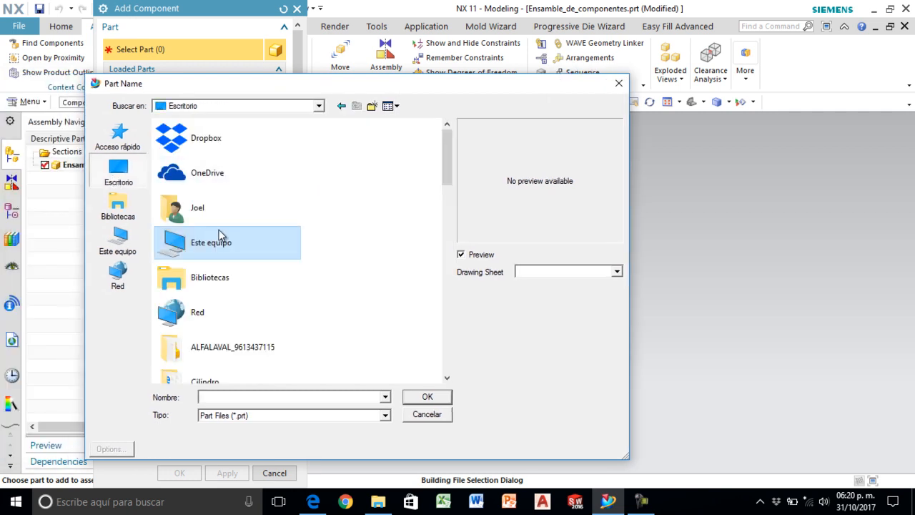
scroll(352, 247, "down", 2)
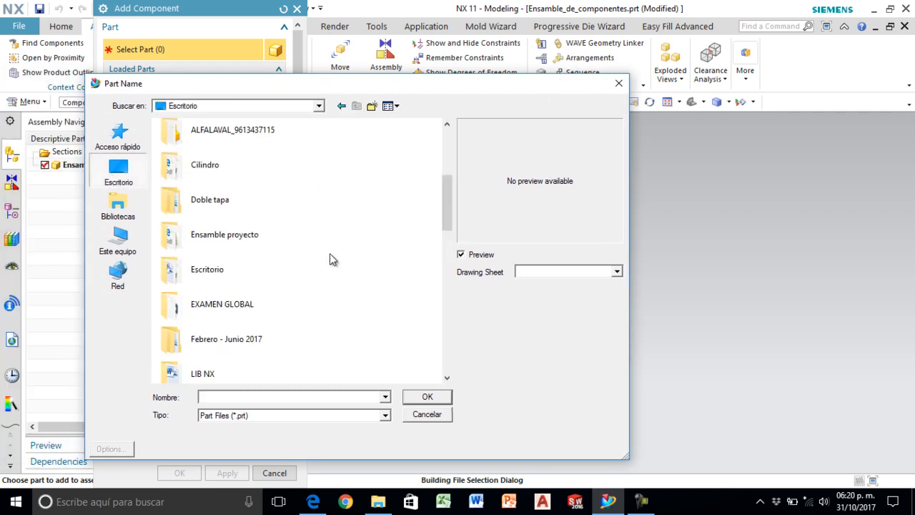
scroll(330, 254, "down", 3)
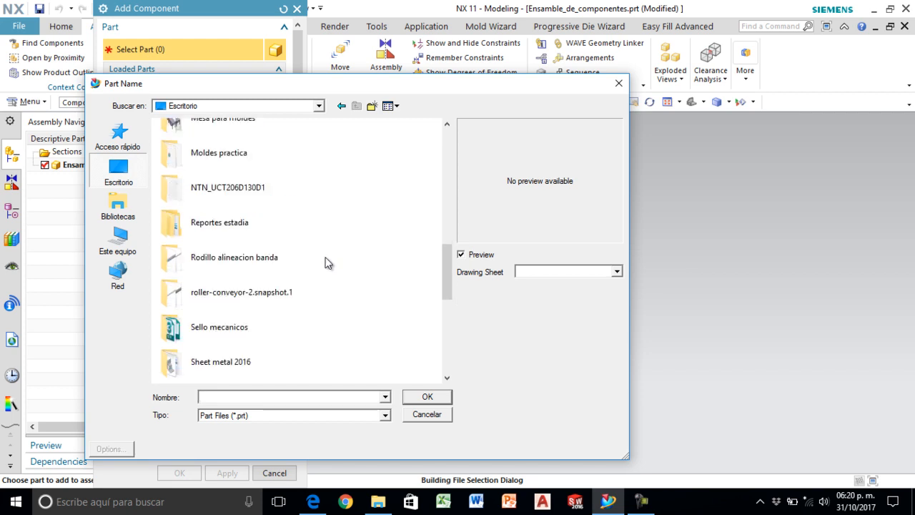
scroll(326, 263, "up", 3)
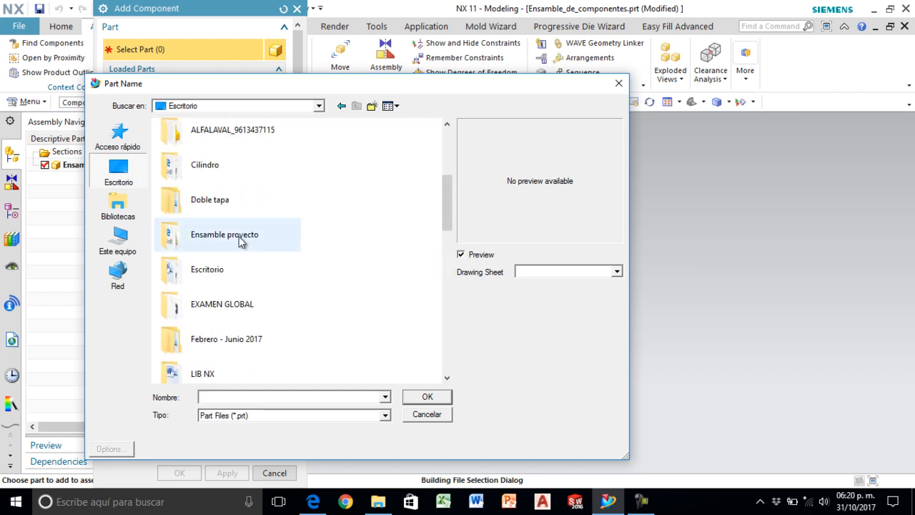
double_click(241, 242)
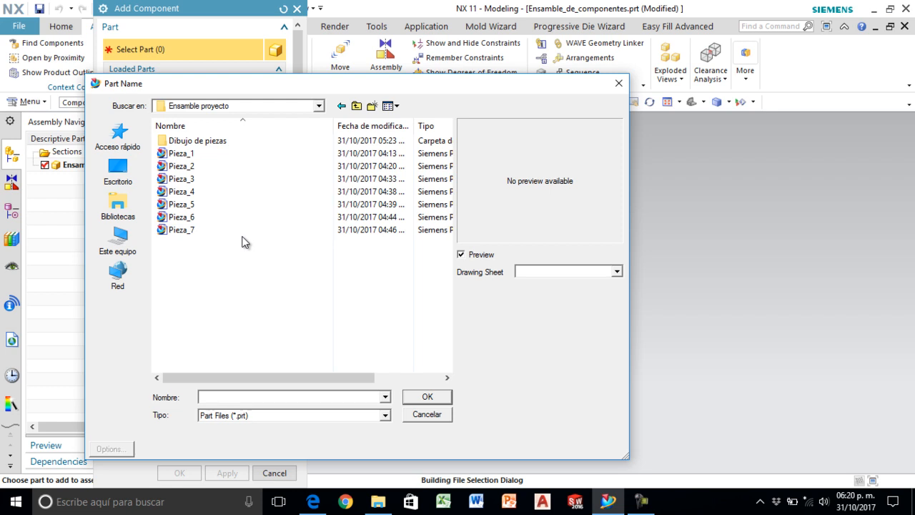
- Preview Pieza_1 and Pieza_2, and load the square plate Pieza_3 as the component to add
left_click(212, 154)
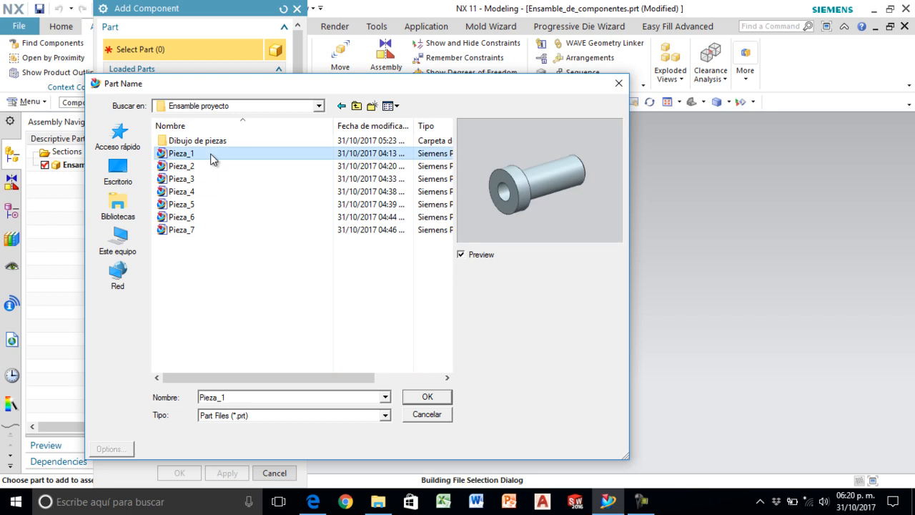
left_click(197, 168)
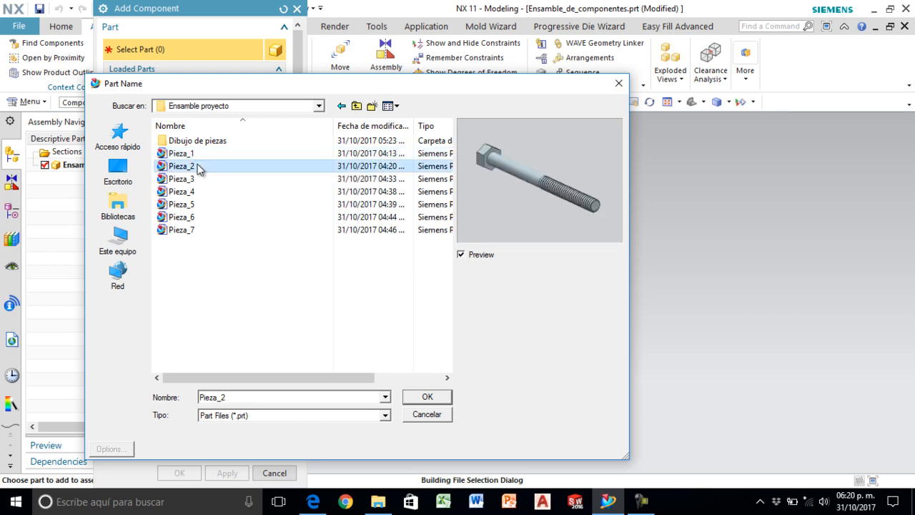
left_click(189, 182)
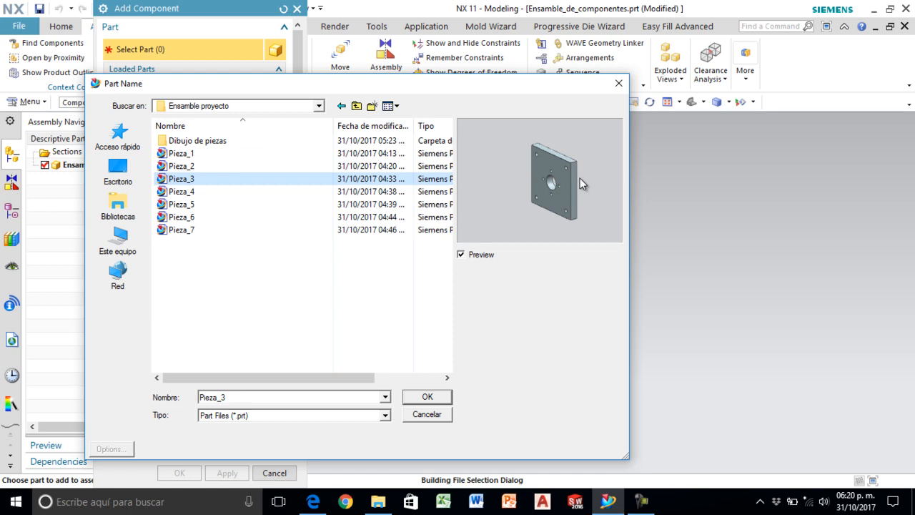
left_click(419, 398)
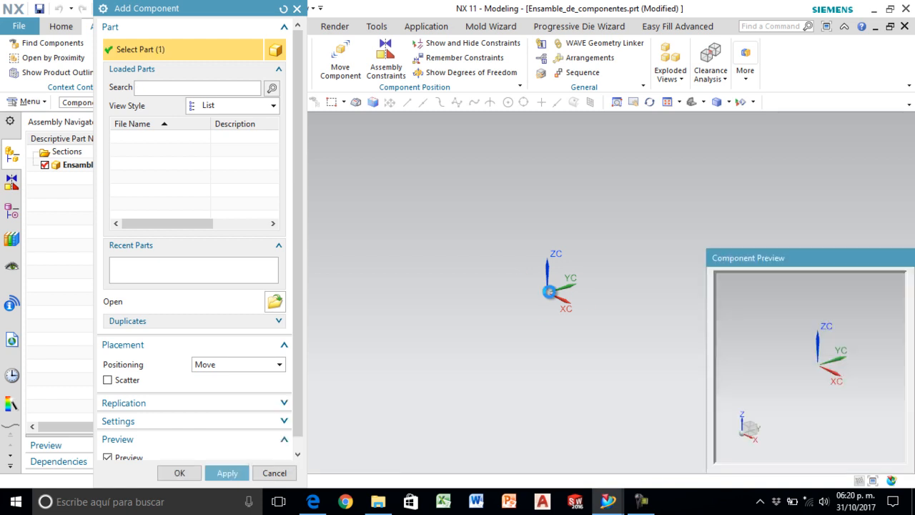
- Place the Pieza_3 plate in the assembly with Absolute Origin positioning
left_click_drag(771, 267, 714, 161)
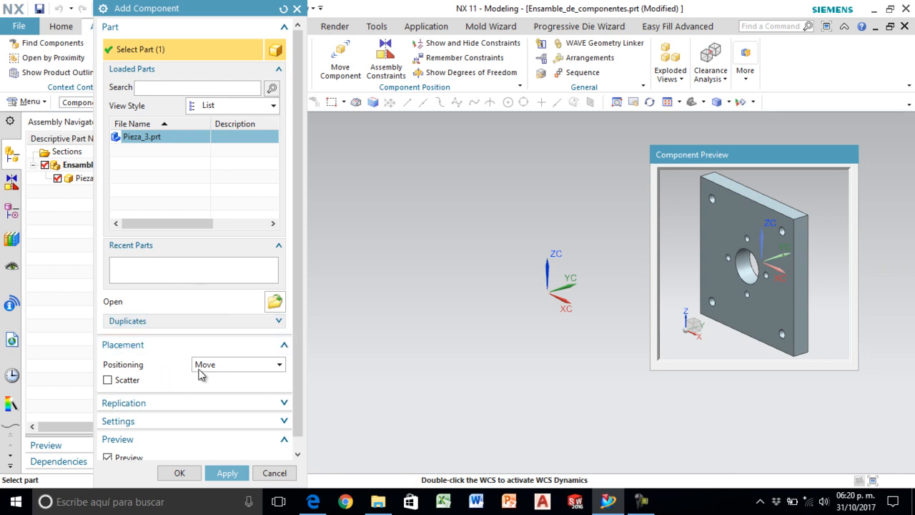
left_click(220, 367)
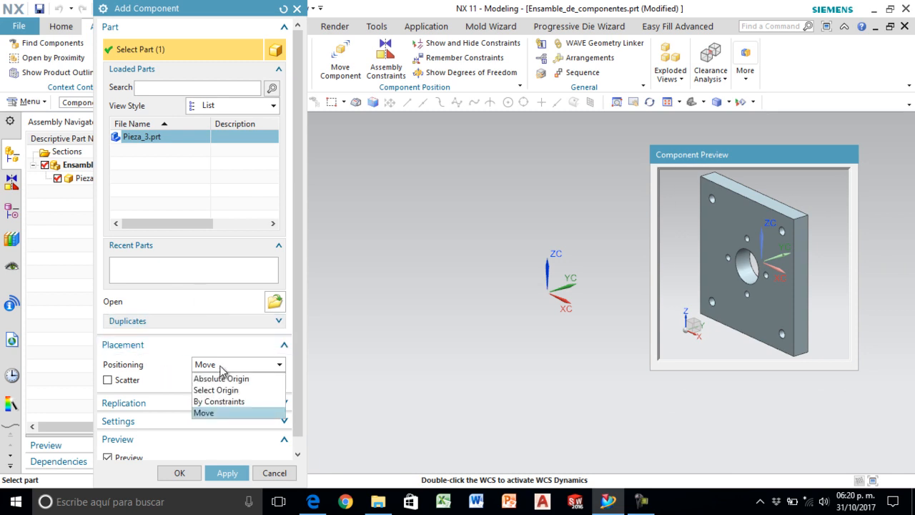
left_click(223, 379)
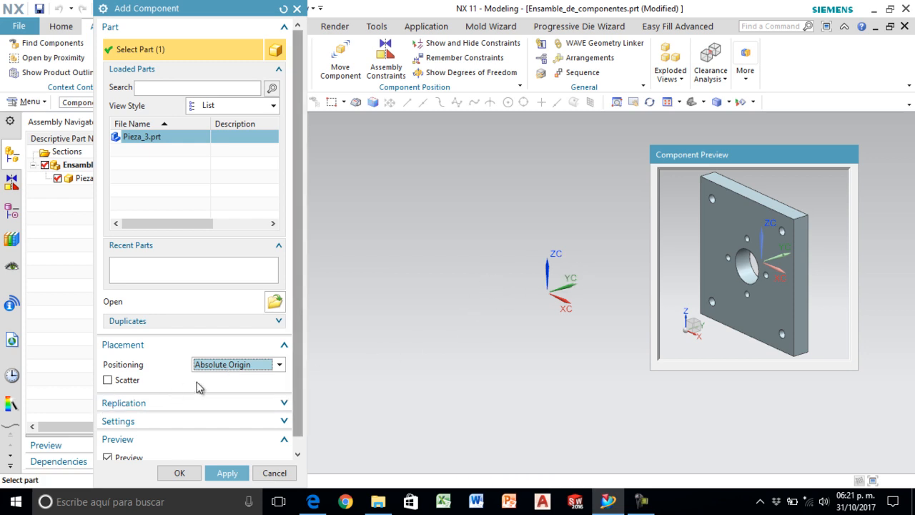
scroll(296, 367, "down", 1)
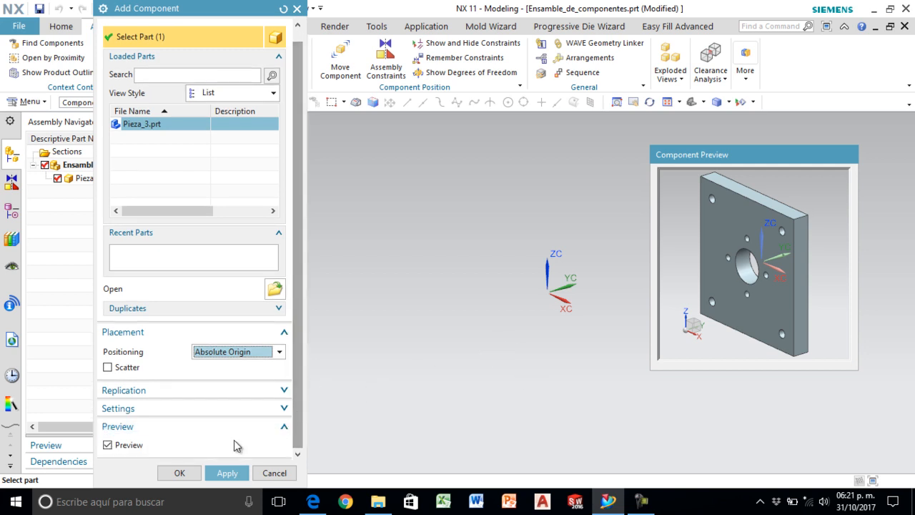
left_click(180, 473)
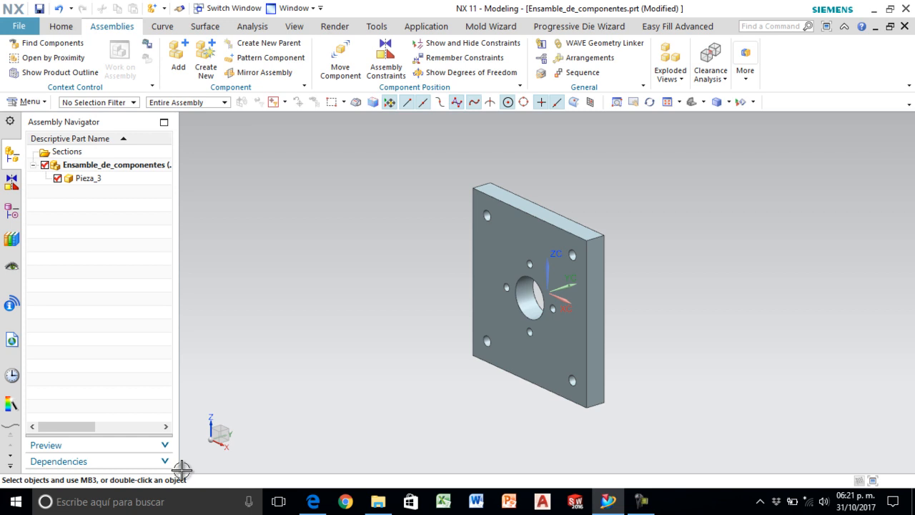
scroll(716, 237, "down", 3)
scroll(633, 267, "up", 3)
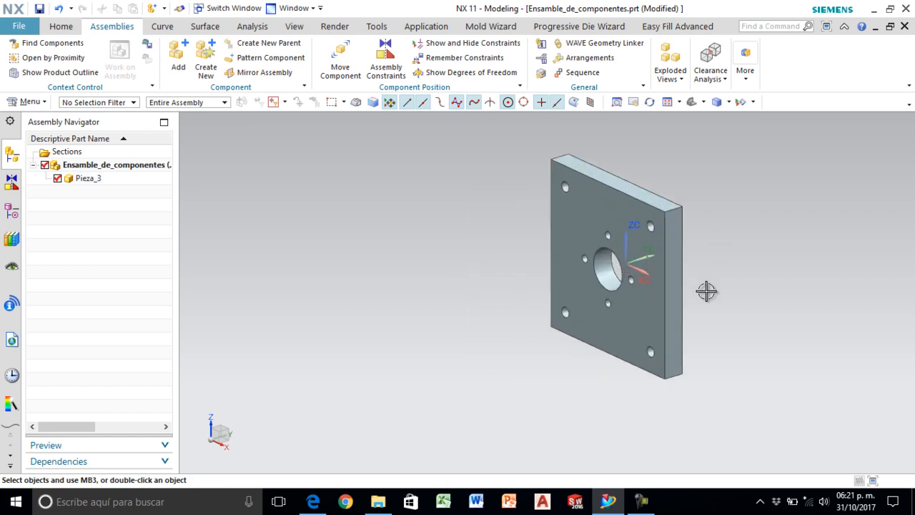
- Consult the exploded drawing in Edge for the part that adjoins the plate, and return to NX
left_click(313, 501)
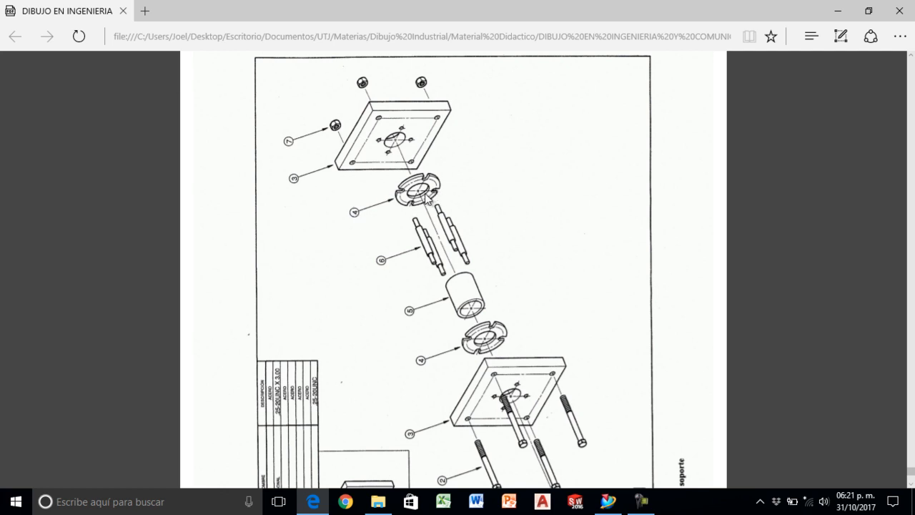
left_click(608, 500)
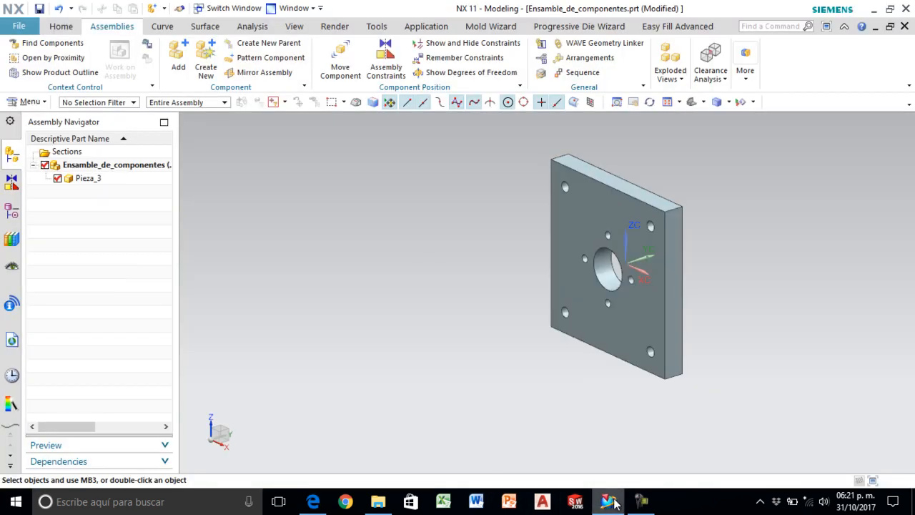
left_click(174, 67)
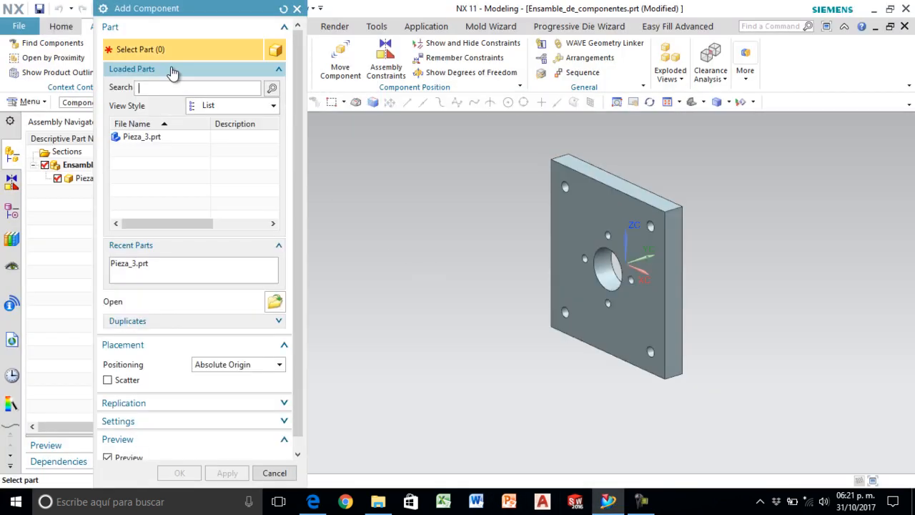
left_click(298, 8)
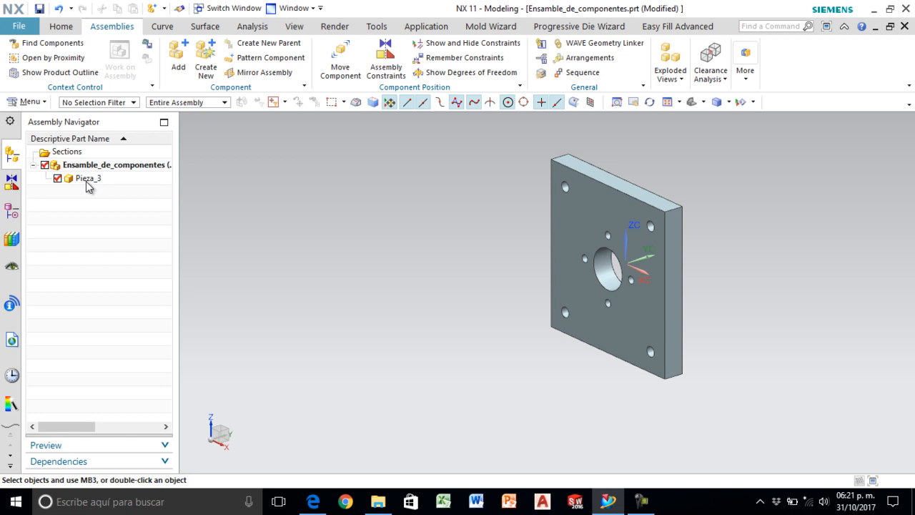
- Load the slotted ring Pieza_4 from the Ensamble proyecto folder as the second component
left_click(178, 56)
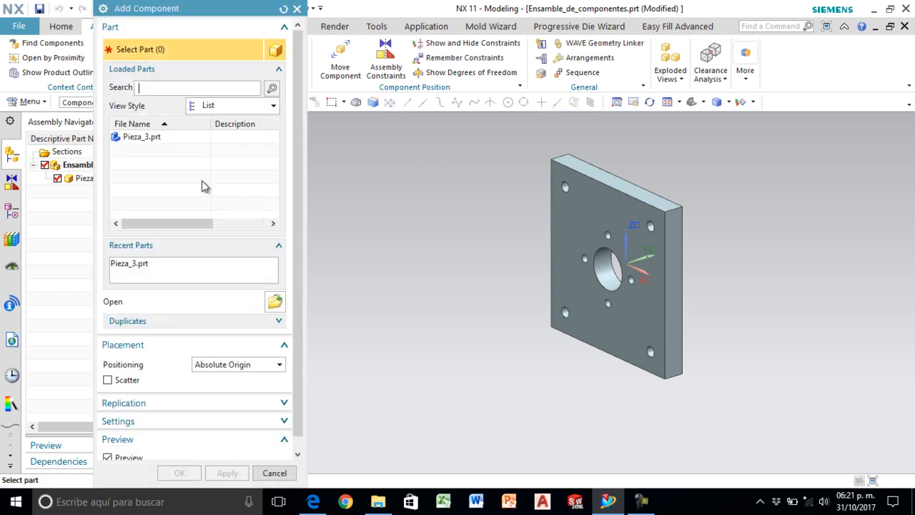
left_click(276, 301)
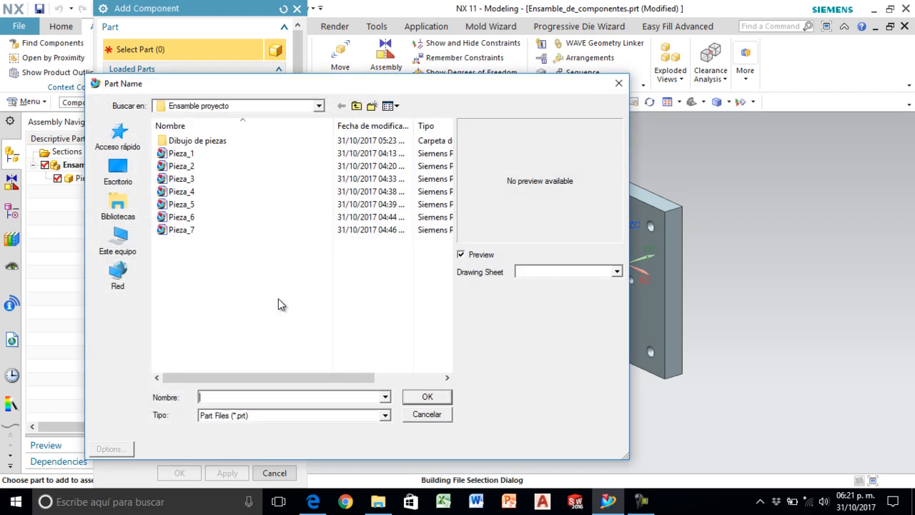
left_click(182, 154)
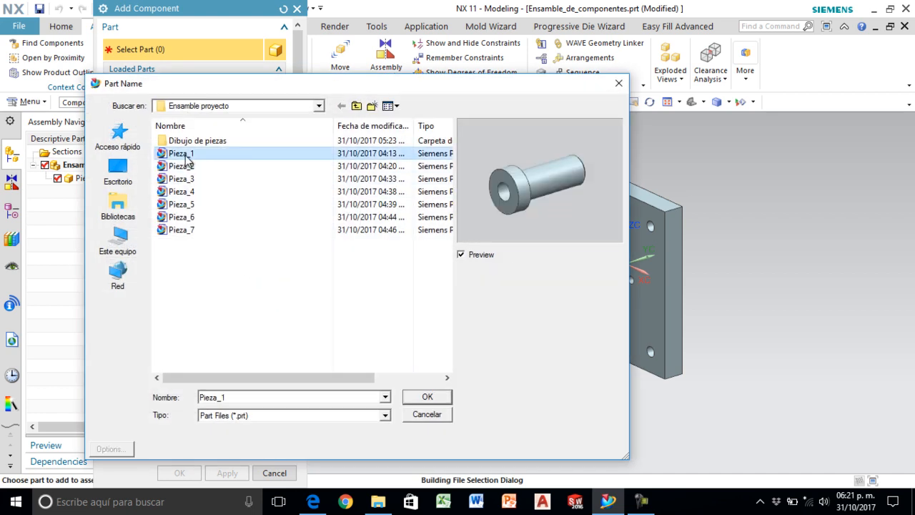
key("Down")
key("Down")
key("Down")
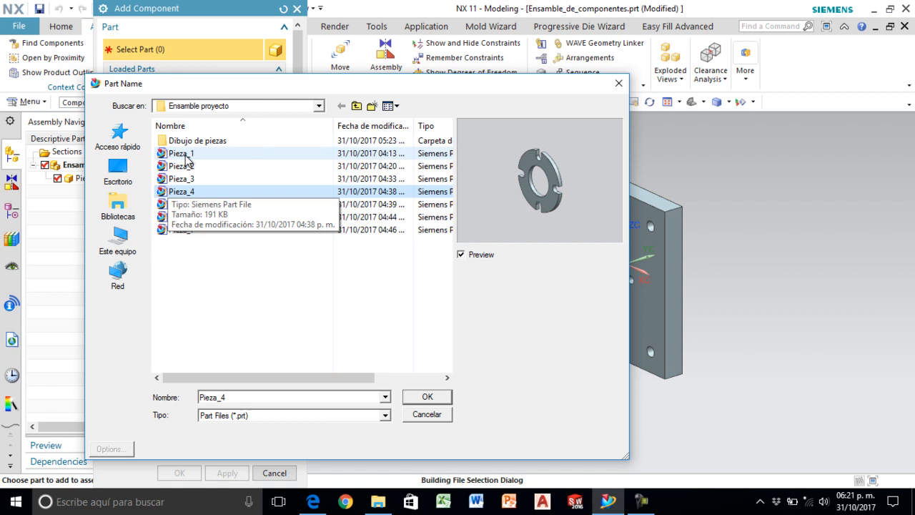
key("Return")
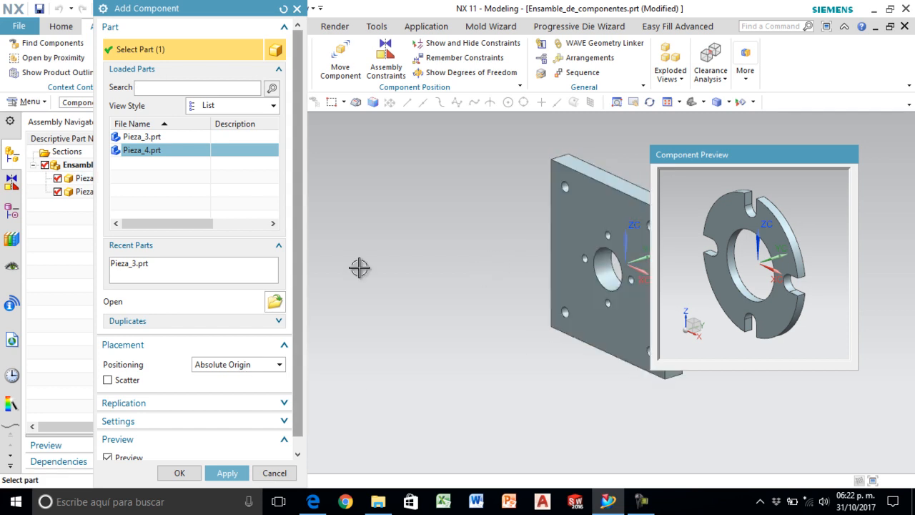
- Add Pieza_4 with Move positioning, using X 0, Y 0, Z 0 in as its origin point
left_click(238, 366)
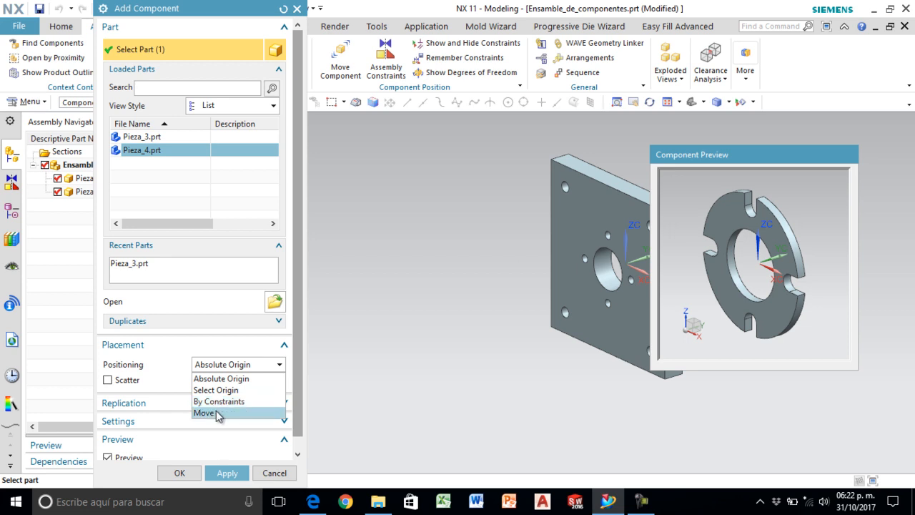
left_click(207, 413)
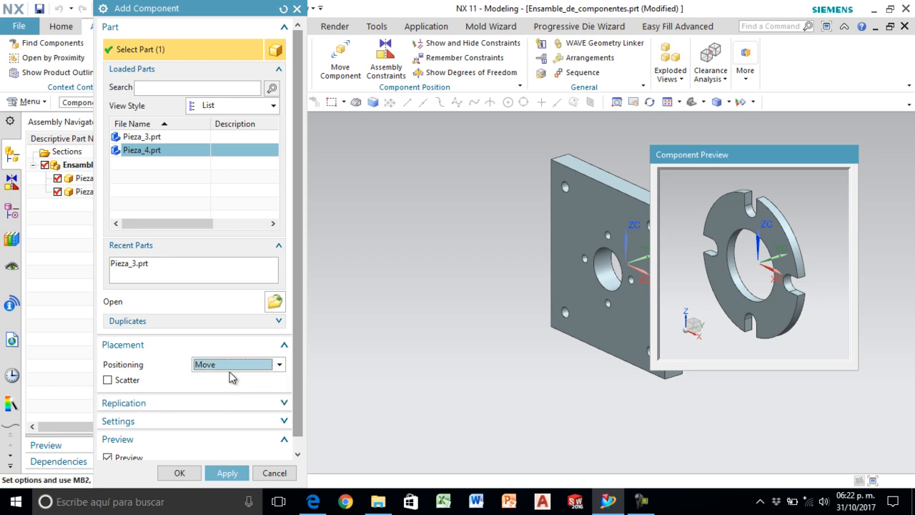
left_click(179, 473)
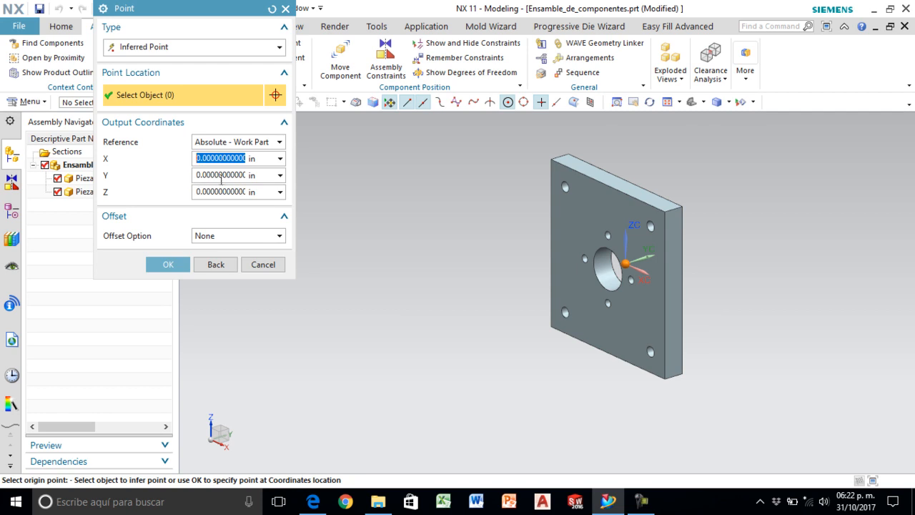
left_click(162, 265)
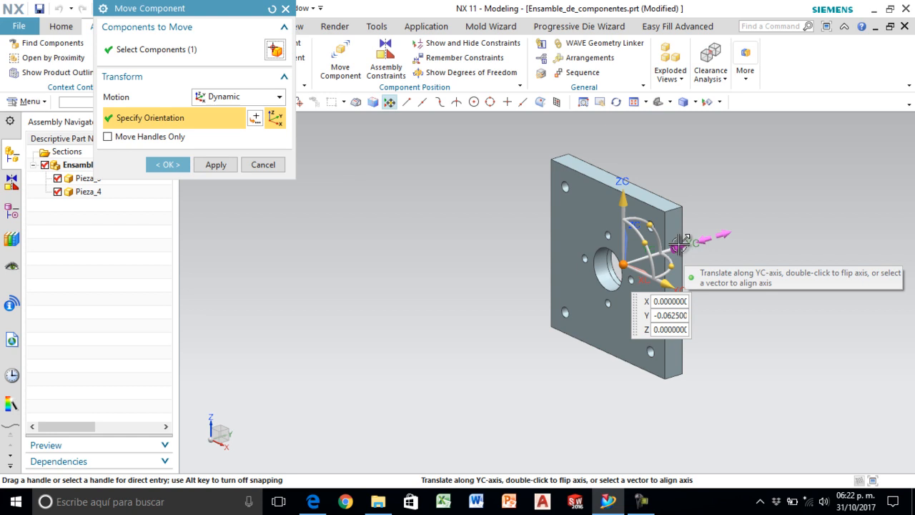
- Move the slotted ring in front of the plate, to about X 1.1, Y -4.96, Z 0.2 in
left_click_drag(681, 248, 518, 290)
mouse_move(454, 254)
left_mouse_down()
mouse_move(468, 238)
mouse_move(466, 165)
mouse_move(460, 287)
mouse_move(461, 258)
left_mouse_up()
left_click_drag(500, 326, 528, 328)
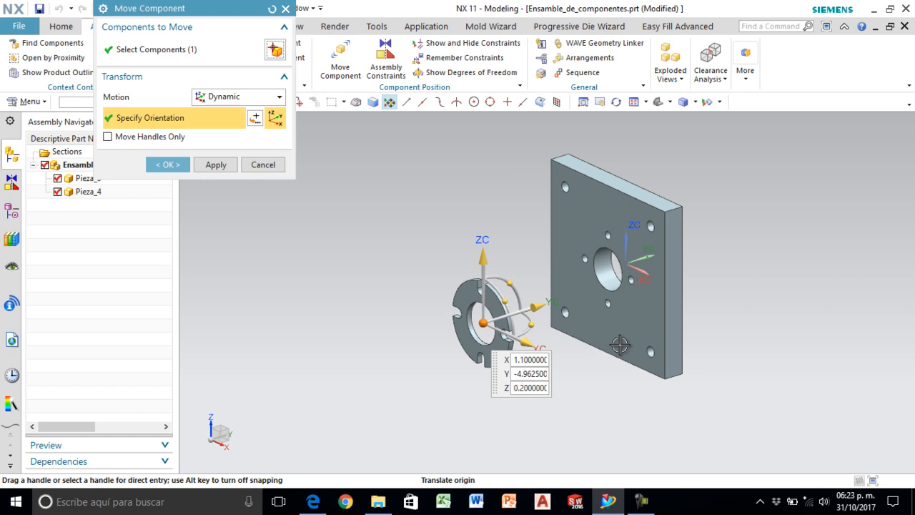
- Try rotating the slotted ring about its ZC and XC axes, and return it to its starting orientation
scroll(551, 348, "up", 1)
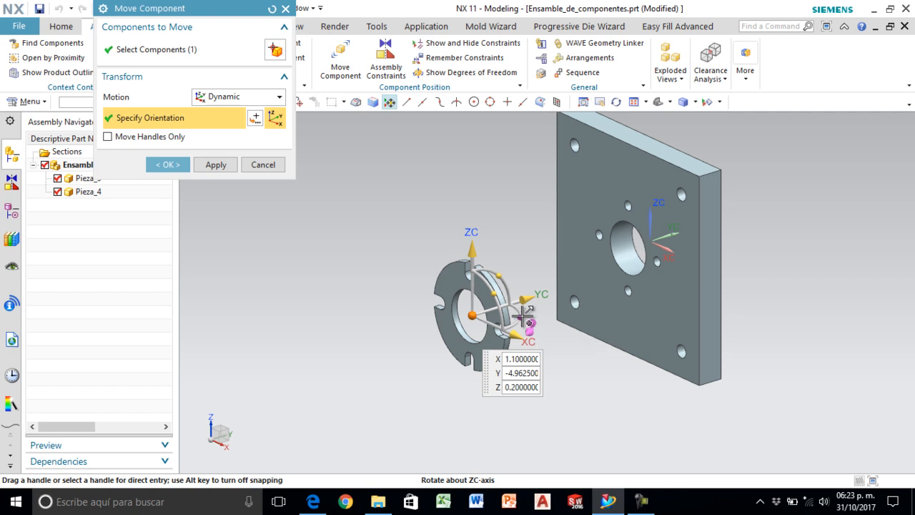
left_click_drag(524, 313, 504, 322)
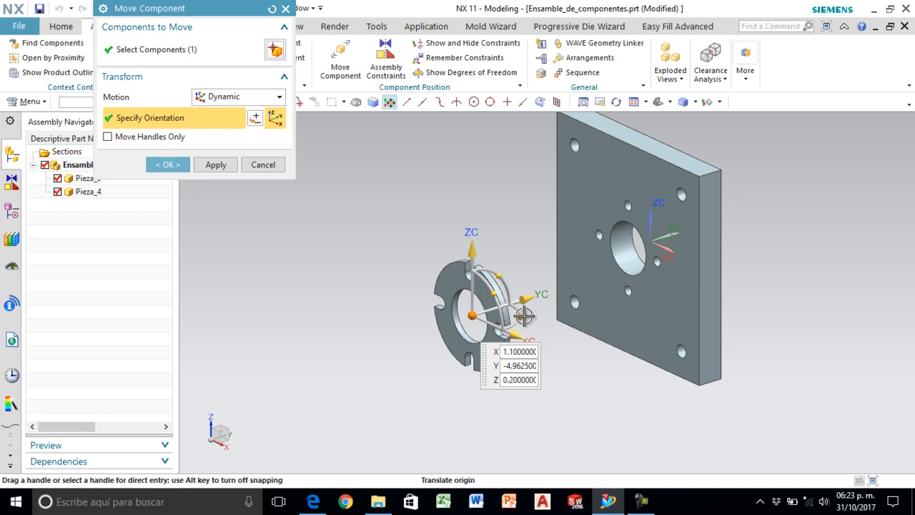
left_click(520, 317)
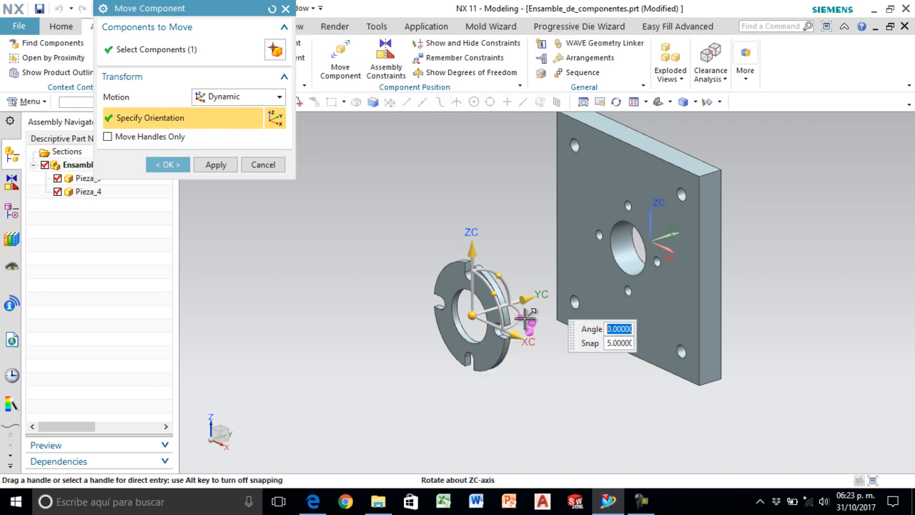
left_click(501, 274)
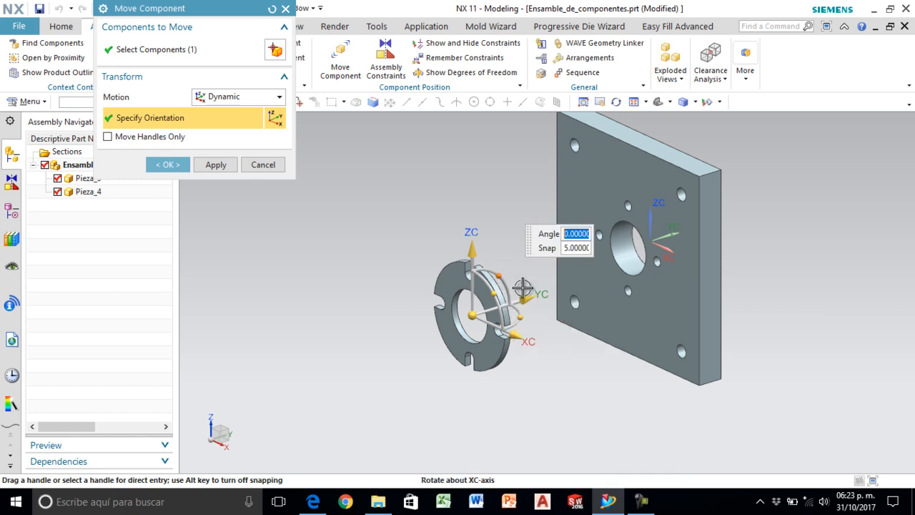
left_click_drag(505, 273, 479, 368)
left_click_drag(510, 369, 514, 263)
left_click(472, 315)
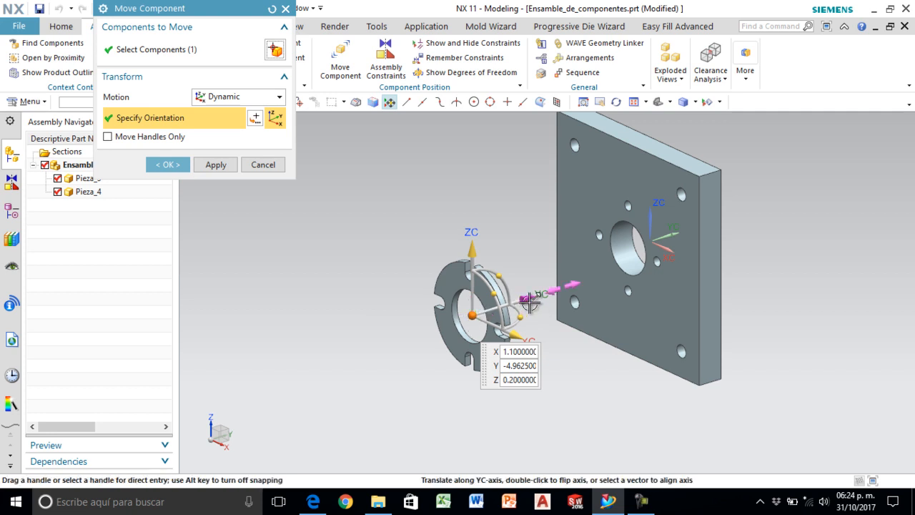
- Move the slotted ring farther from the plate, to about X 1.1, Y -5.76, Z 1.2 in, and finish the move
left_click_drag(510, 303, 475, 313)
left_click_drag(438, 265, 439, 214)
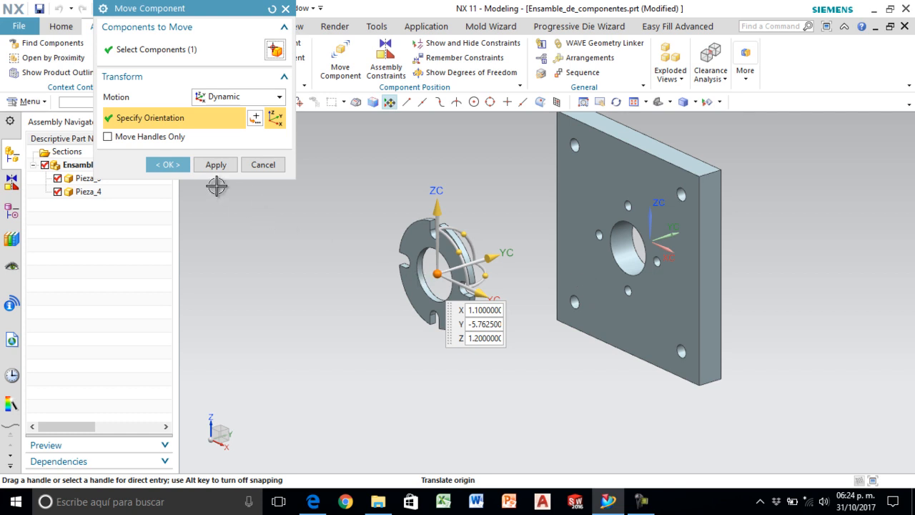
left_click(167, 164)
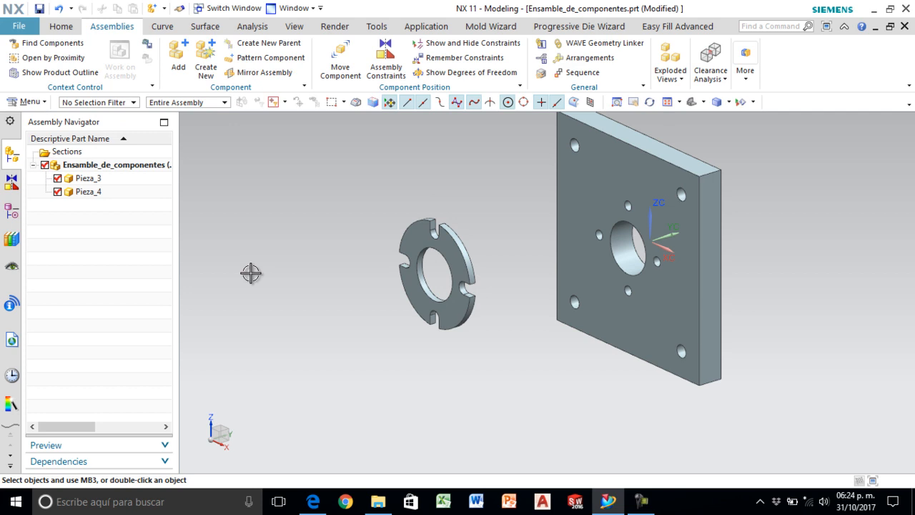
left_click(89, 192)
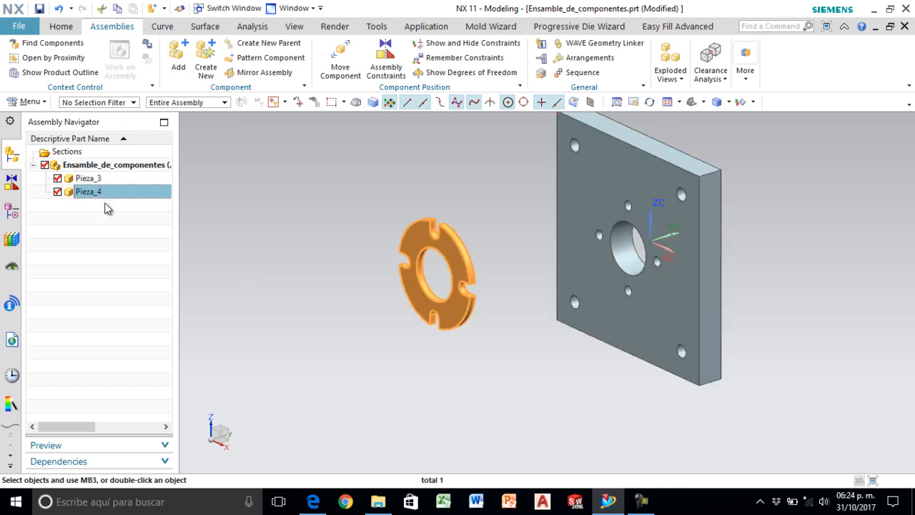
left_click(274, 323)
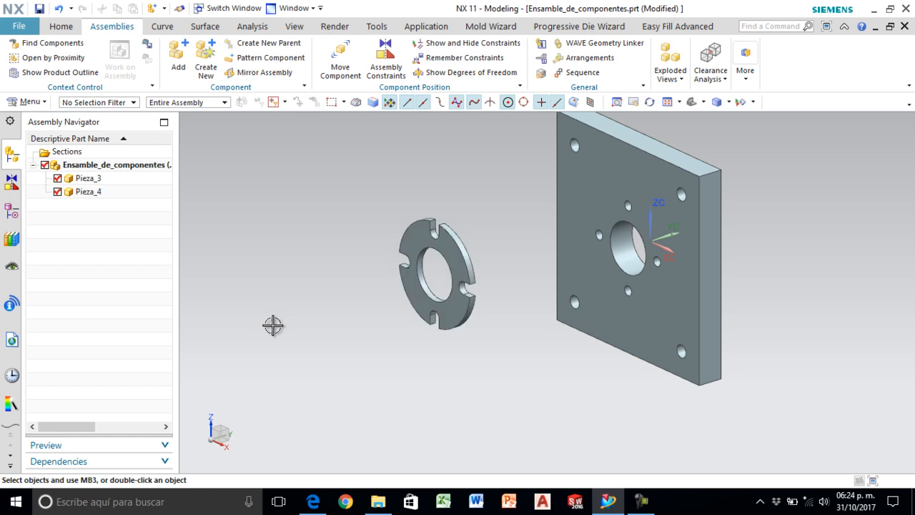
left_click(401, 251)
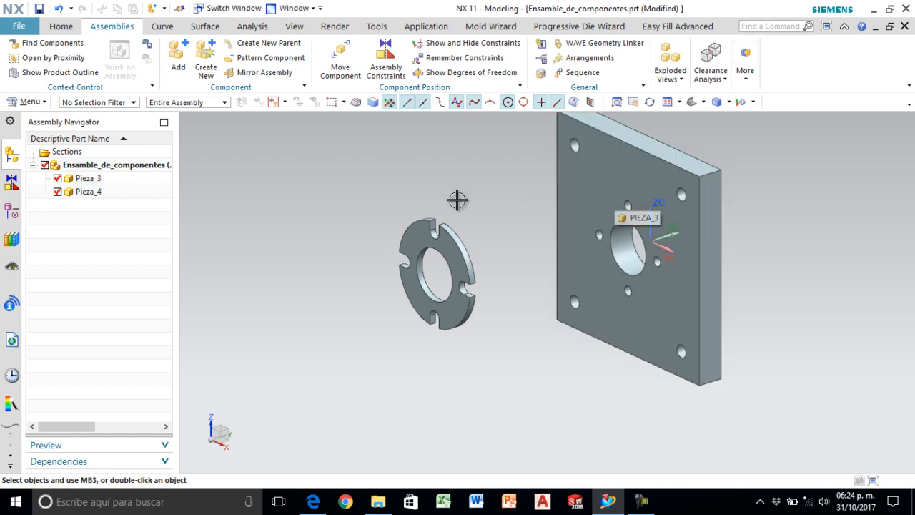
- Apply a Touch Align assembly constraint between the slotted ring's bore centerline and the plate's central hole centerline, with Prefer Touch orientation
left_click(393, 70)
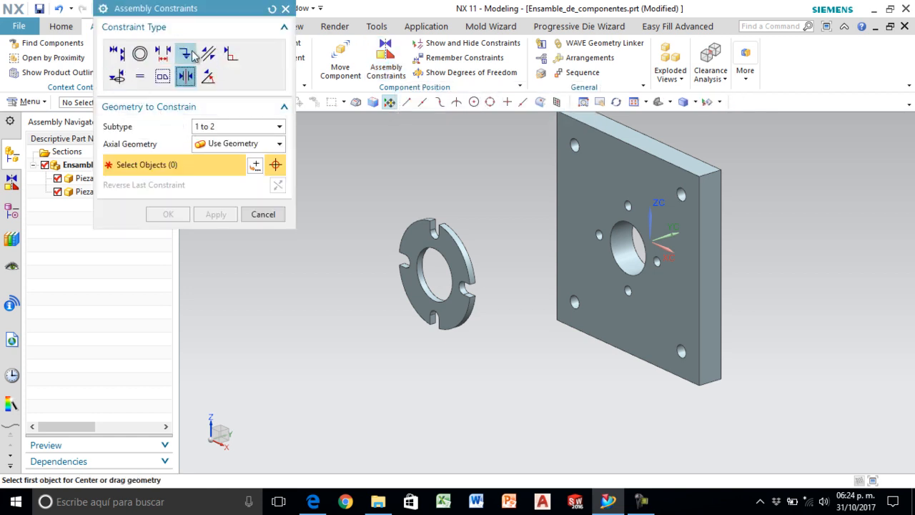
left_click(117, 53)
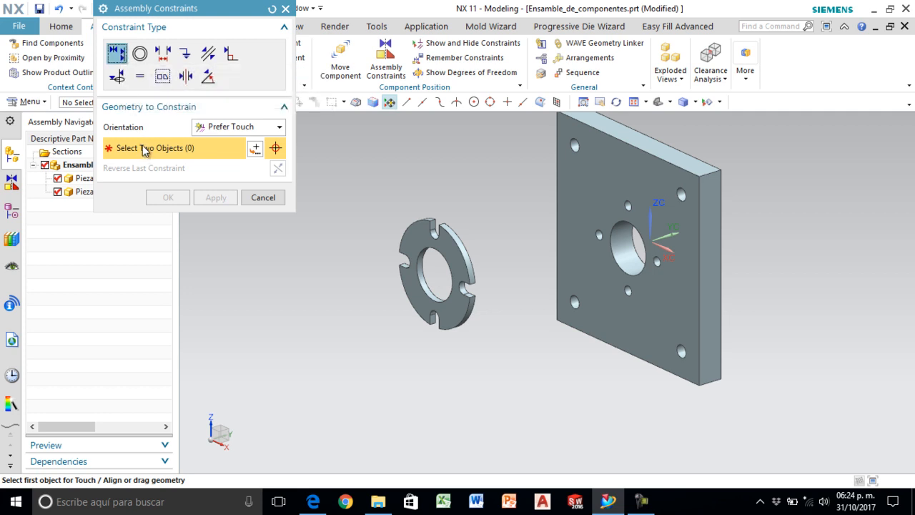
scroll(398, 297, "up", 5)
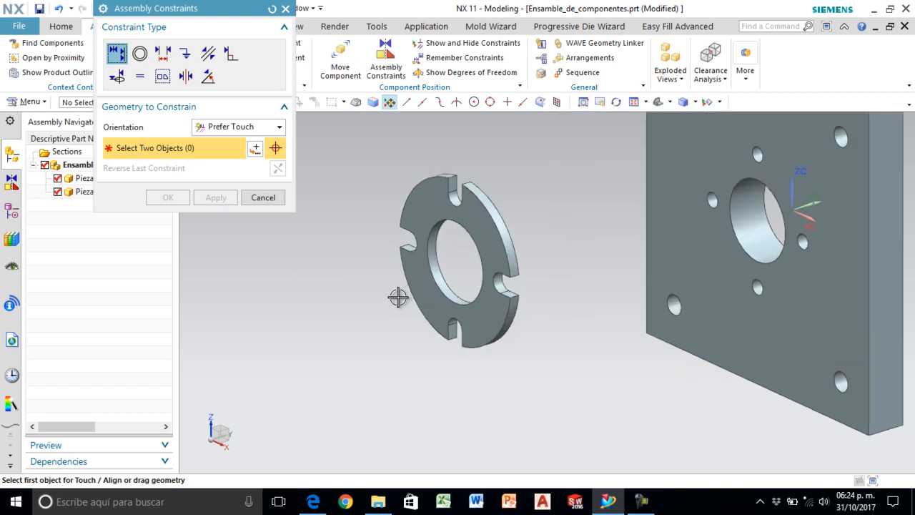
scroll(399, 297, "up", 1)
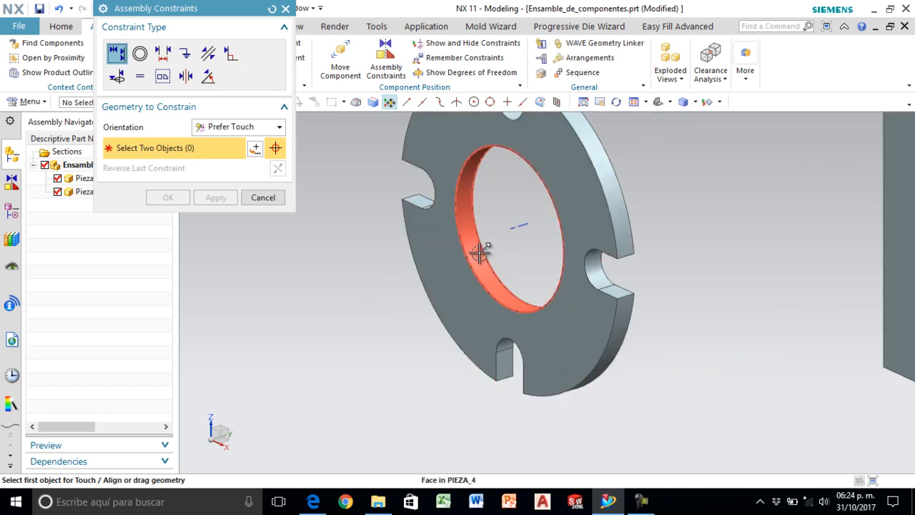
left_click(529, 226)
scroll(350, 279, "down", 3)
scroll(689, 279, "up", 2)
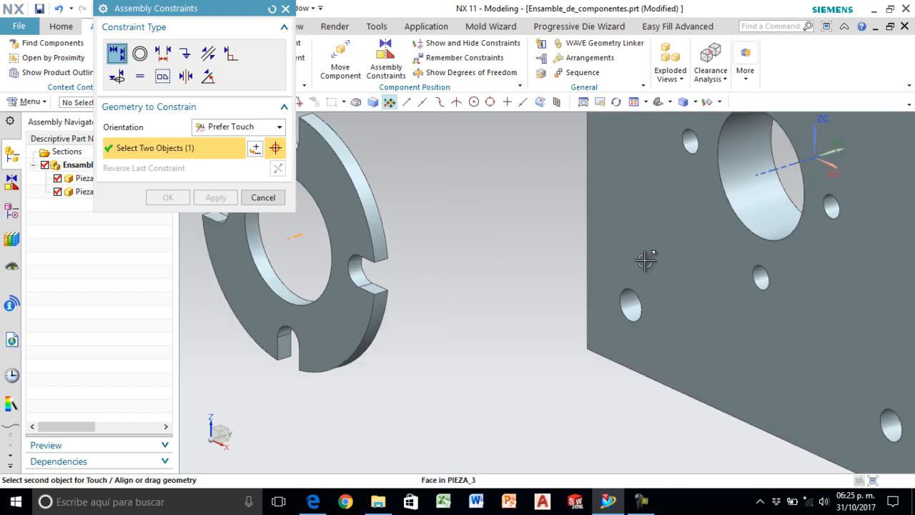
scroll(693, 231, "down", 3)
scroll(692, 226, "up", 2)
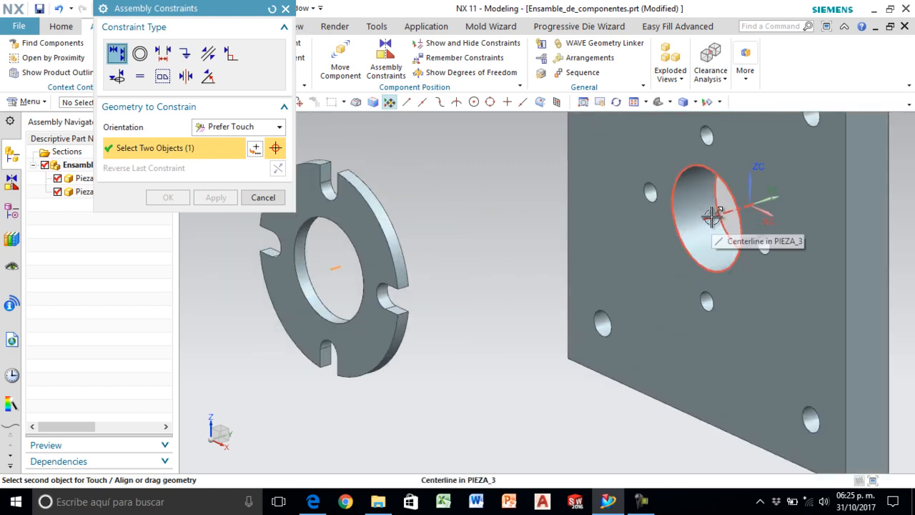
left_click(713, 216)
scroll(474, 284, "down", 2)
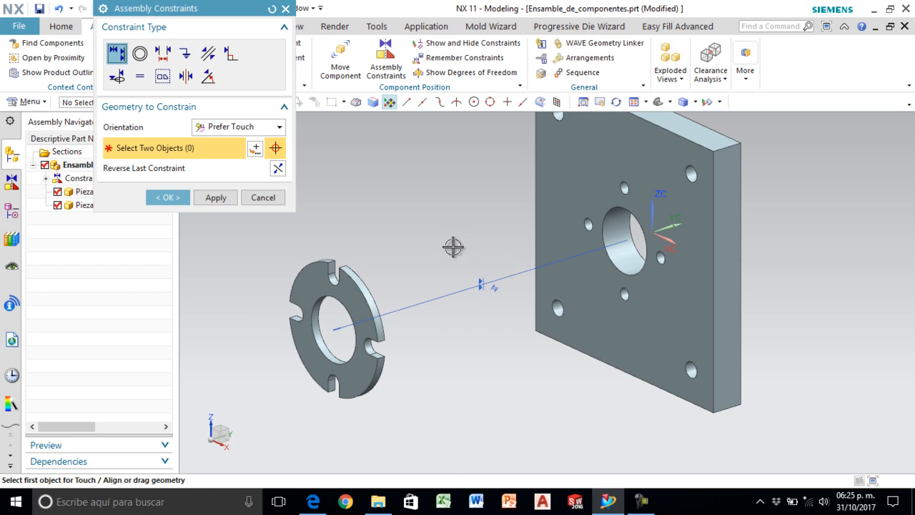
left_click(215, 200)
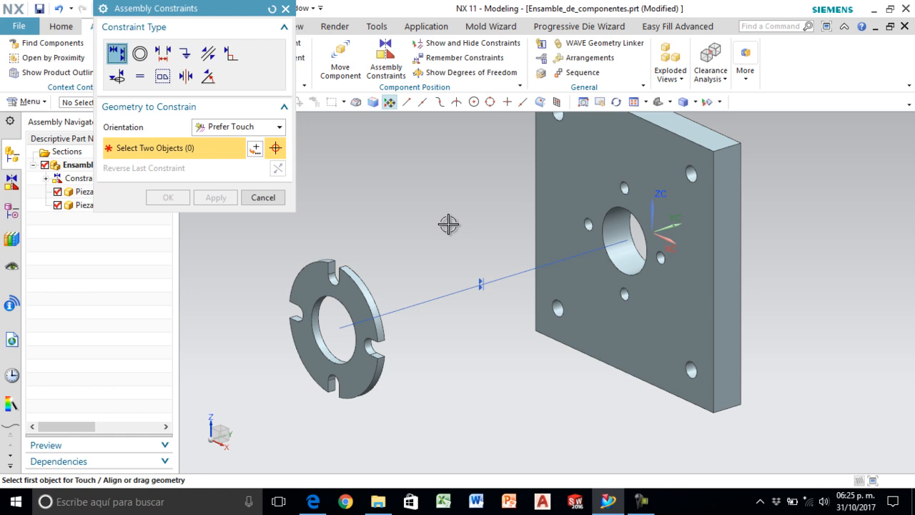
- Constrain the slotted ring's back face to touch the plate's front face, and finish the assembly constraints
middle_click_drag(445, 243, 406, 258)
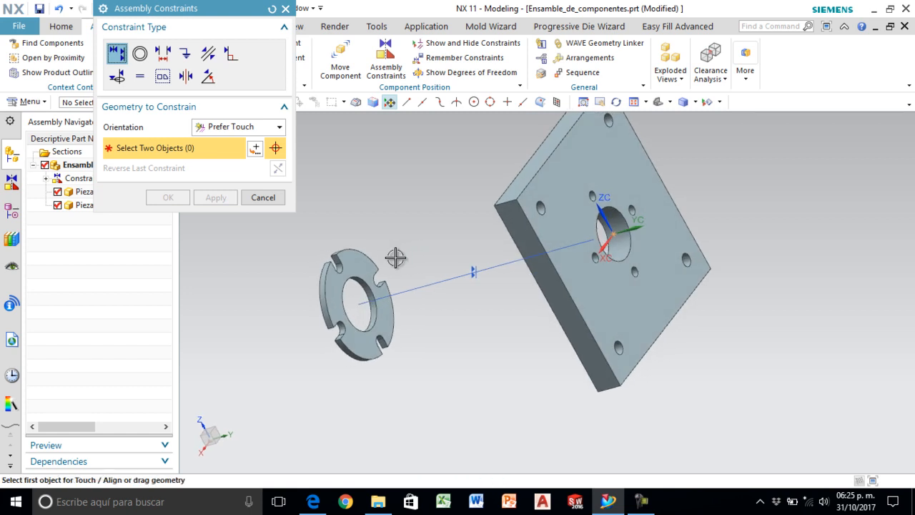
left_click(360, 265)
middle_click_drag(408, 211, 476, 192)
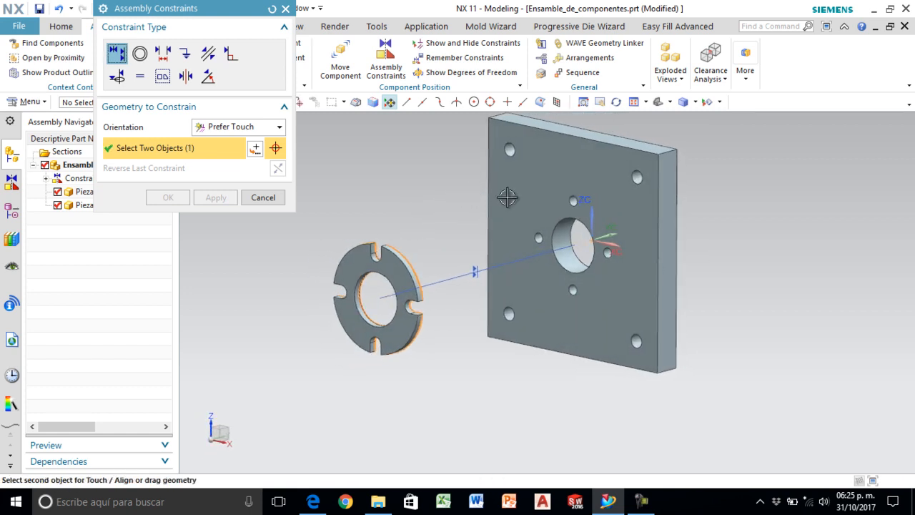
left_click(578, 166)
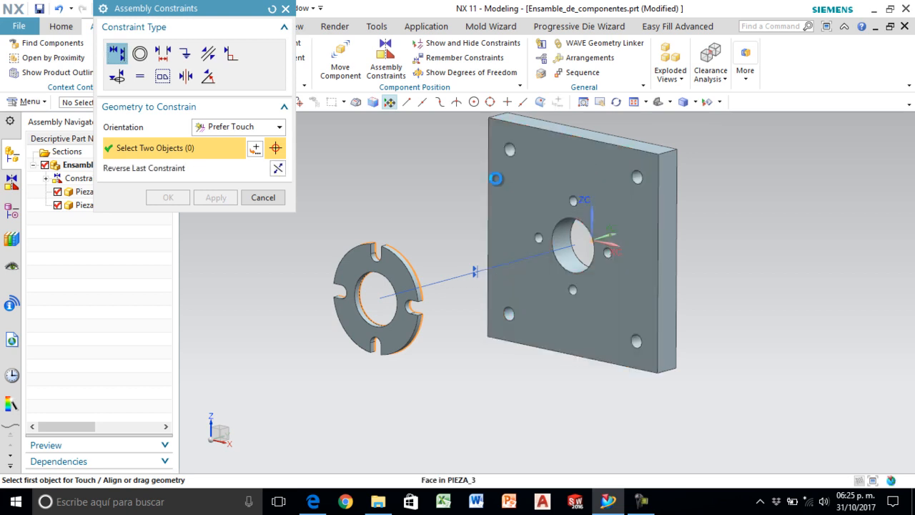
middle_click_drag(352, 238, 388, 241)
scroll(435, 266, "up", 3)
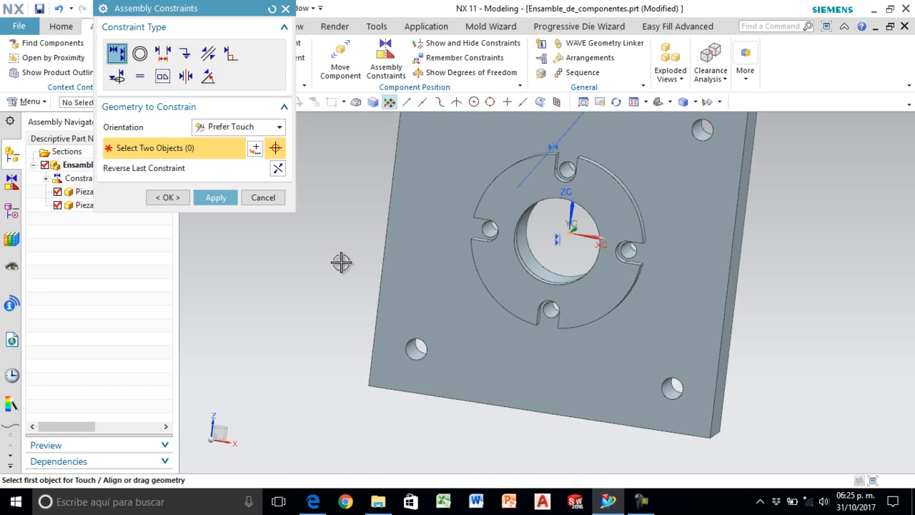
left_click(167, 197)
middle_click_drag(694, 115, 907, 274)
scroll(863, 224, "down", 1)
scroll(474, 340, "up", 1)
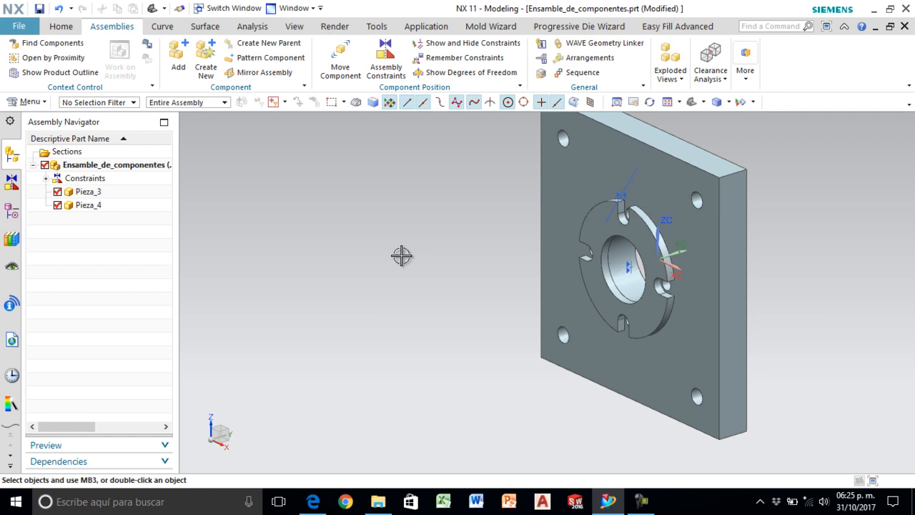
- Turn off the display of the assembly constraints in the graphics window
left_click(46, 179)
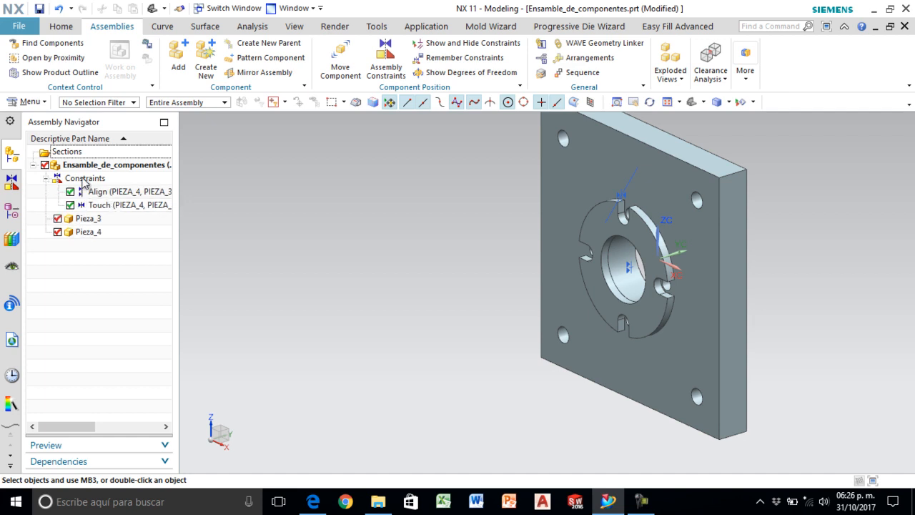
right_click(82, 180)
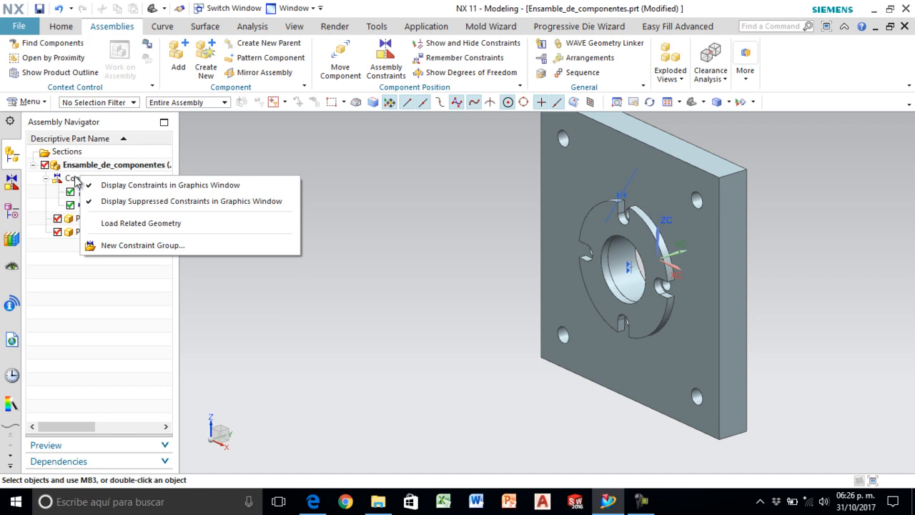
left_click(163, 185)
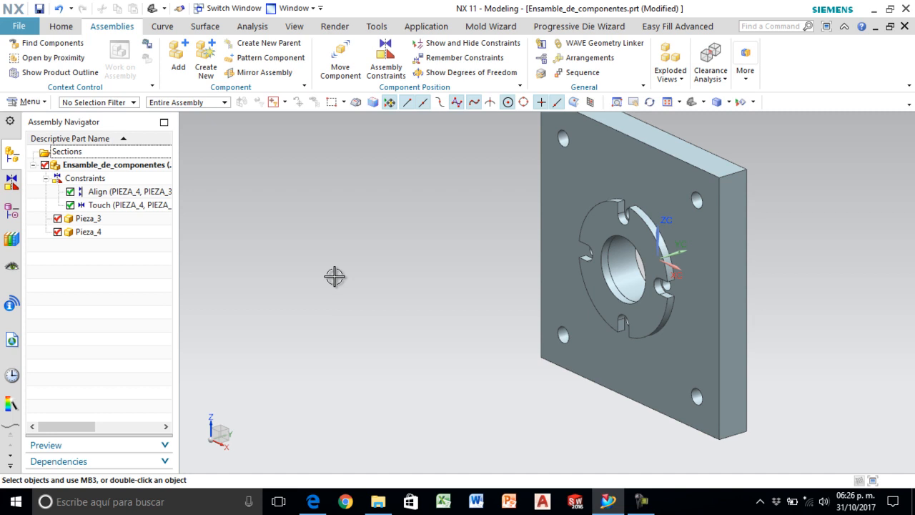
left_click(48, 178)
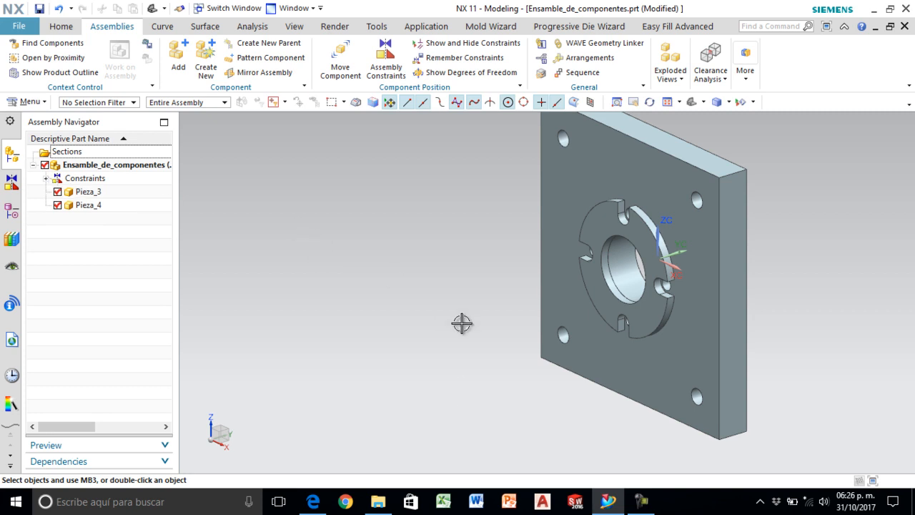
- Consult the exploded drawing in Edge for the part that follows the slotted ring, and return to NX
left_click(314, 504)
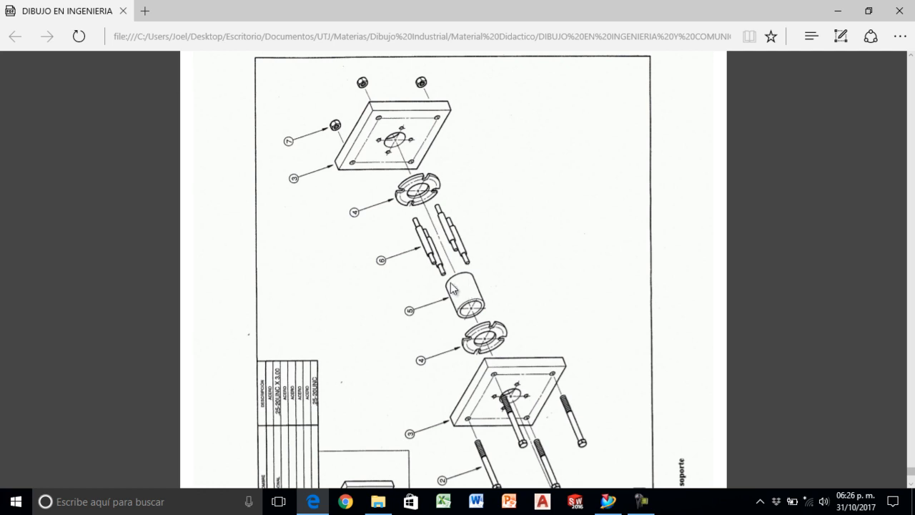
scroll(489, 287, "down", 2)
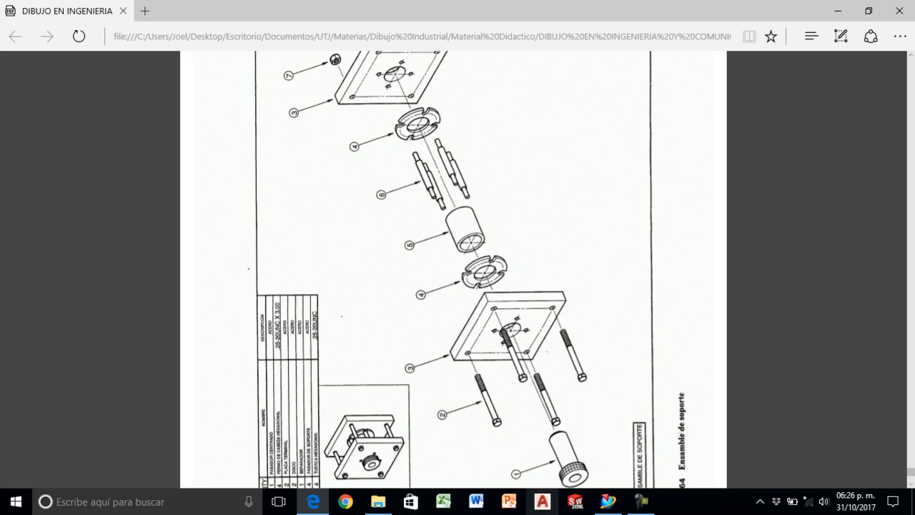
left_click(603, 506)
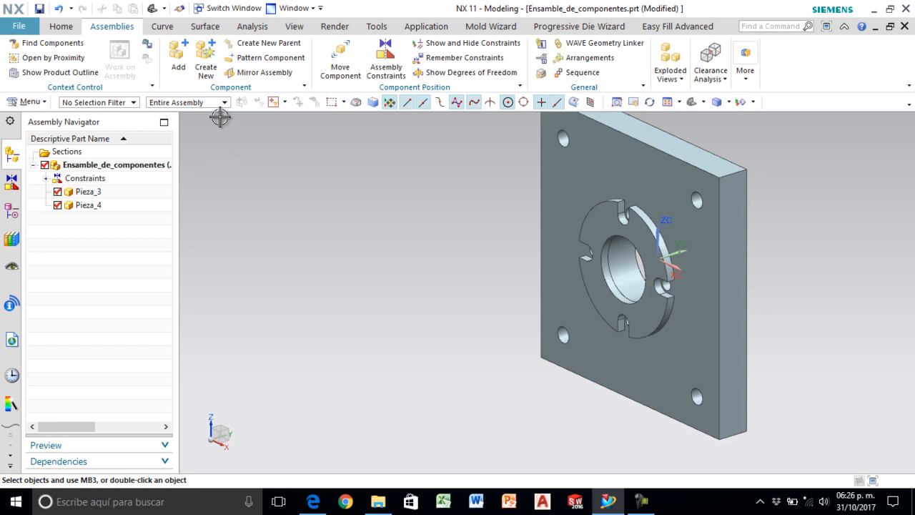
- Load the cylindrical spacer Pieza_5 from the Ensamble proyecto folder as the component to add
left_click(180, 63)
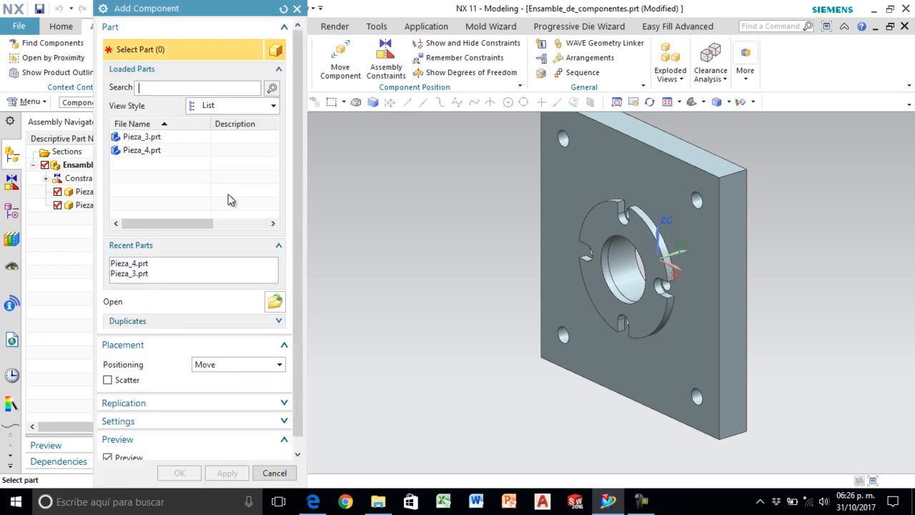
left_click(274, 302)
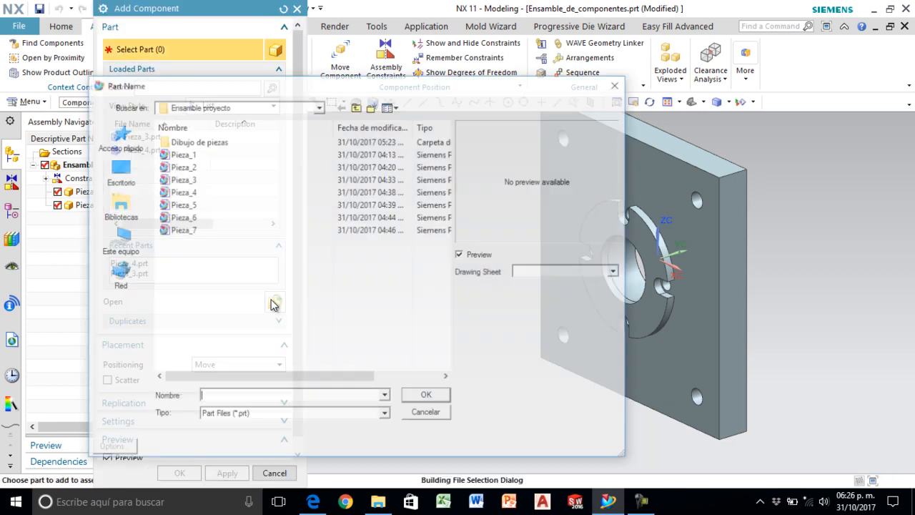
left_click(192, 191)
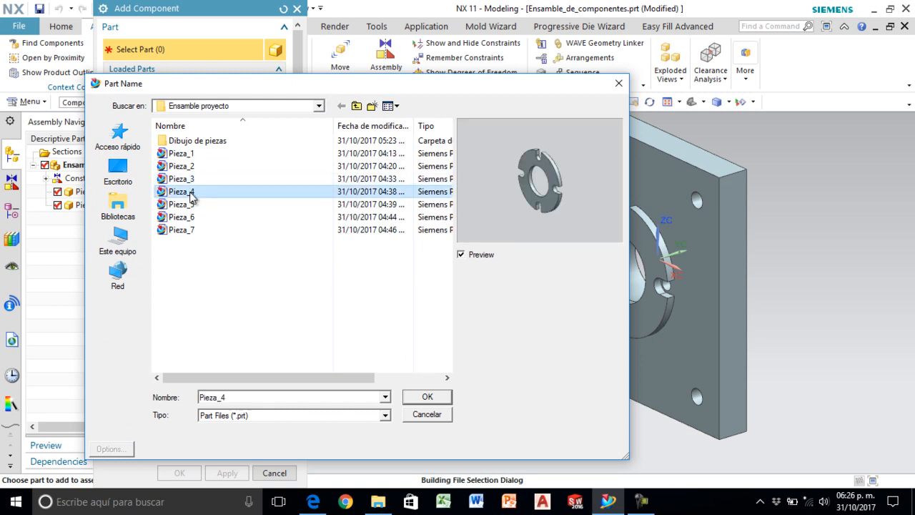
left_click(191, 204)
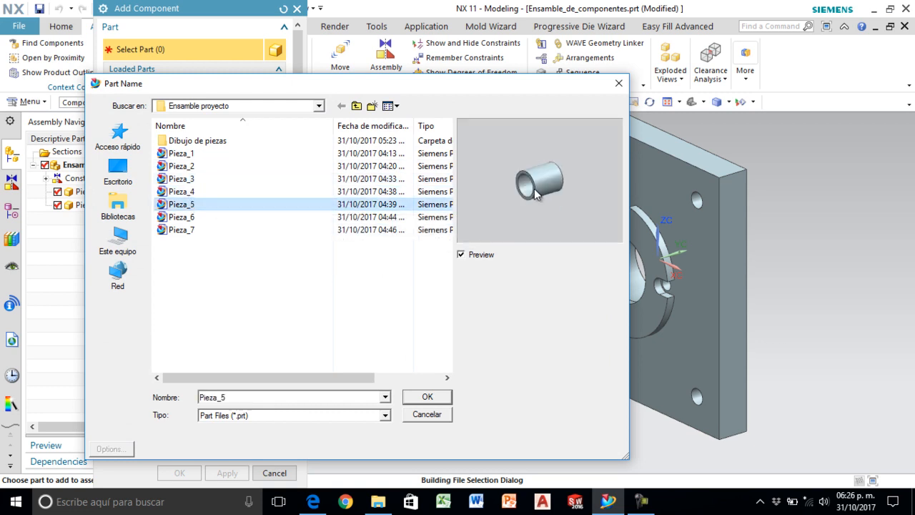
left_click(427, 397)
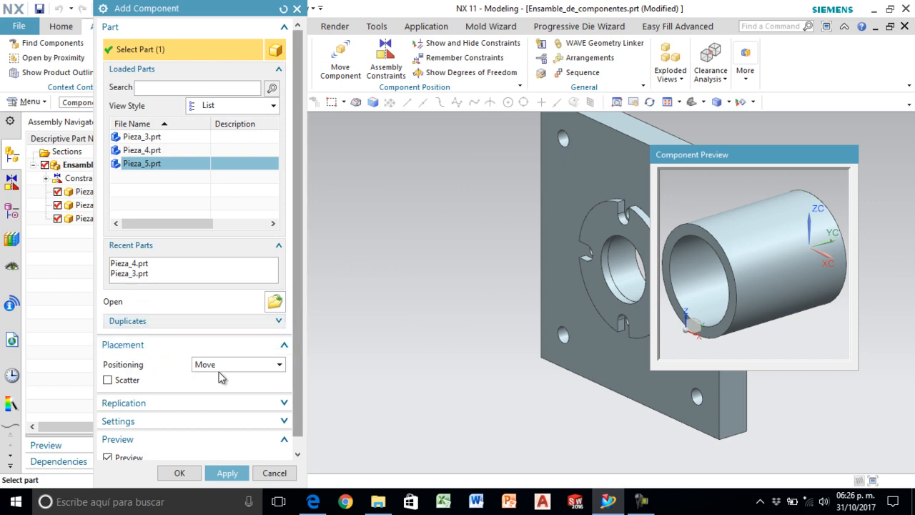
- Place the cylindrical spacer Pieza_5 with its origin at the arc center of the slotted ring's bore edge
left_click(179, 473)
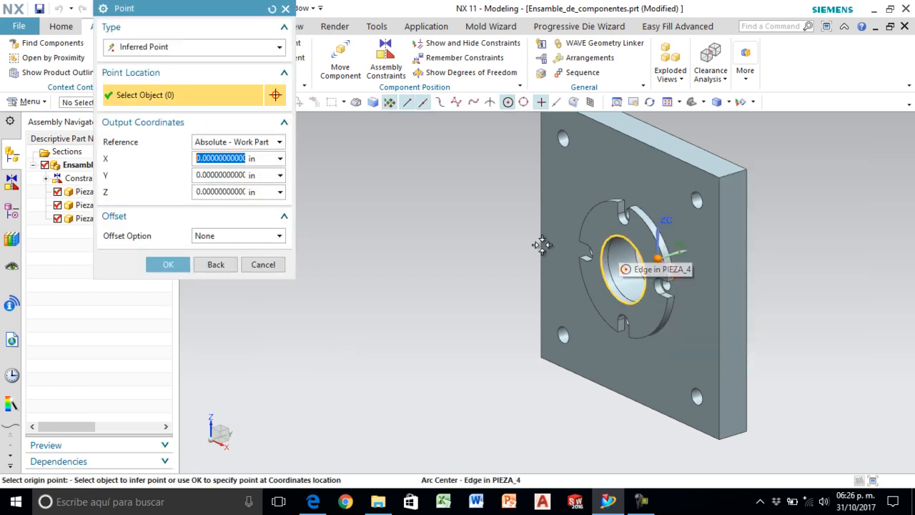
scroll(576, 321, "up", 2)
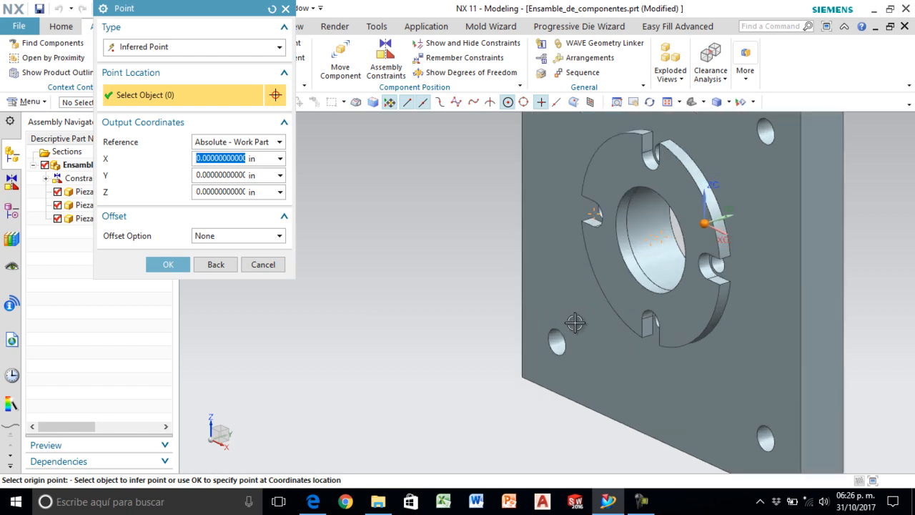
left_click(616, 241)
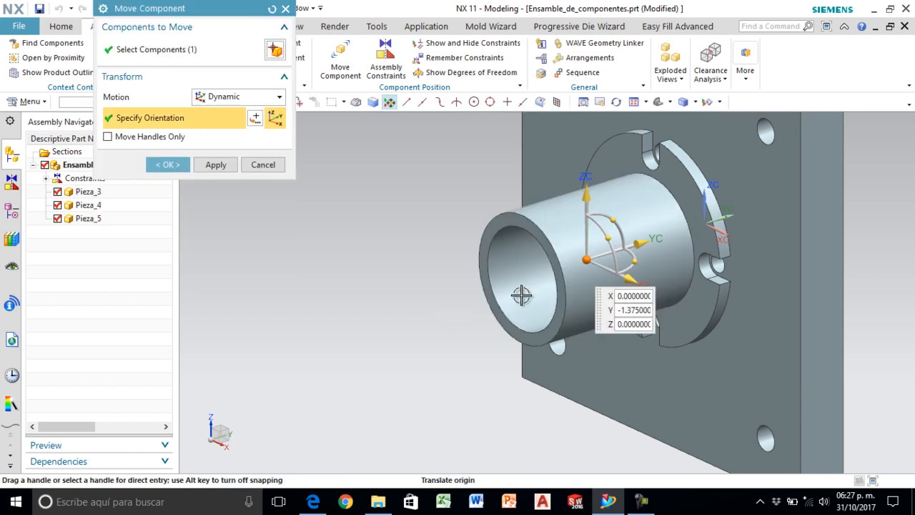
scroll(768, 282, "down", 2)
scroll(660, 334, "up", 1)
scroll(535, 345, "down", 1)
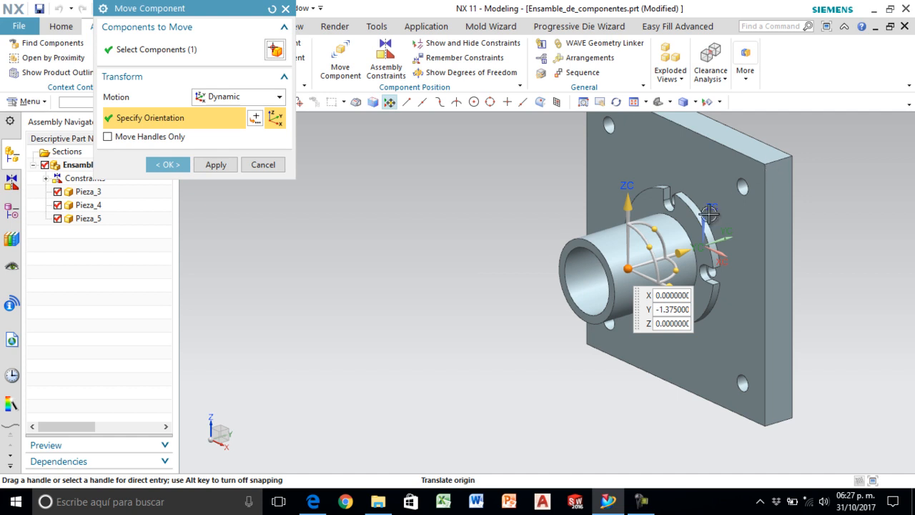
- Move the spacer away from the ring to about Y -3.67 in, try rotating it about its axes, and accept its position
left_click_drag(683, 252, 463, 274)
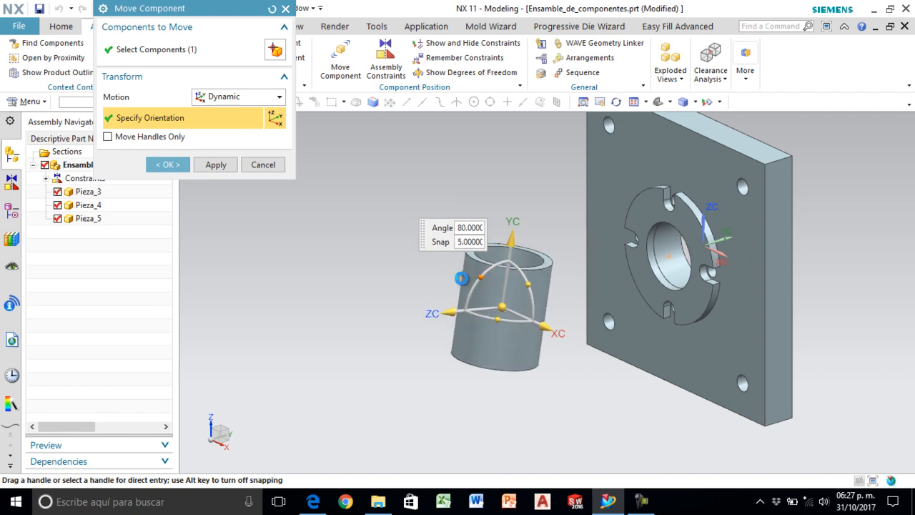
left_click_drag(531, 285, 539, 333)
mouse_move(529, 373)
left_mouse_down()
mouse_move(539, 375)
mouse_move(541, 366)
left_mouse_up()
left_click_drag(530, 320, 536, 304)
left_click_drag(491, 280, 534, 274)
left_click(502, 304)
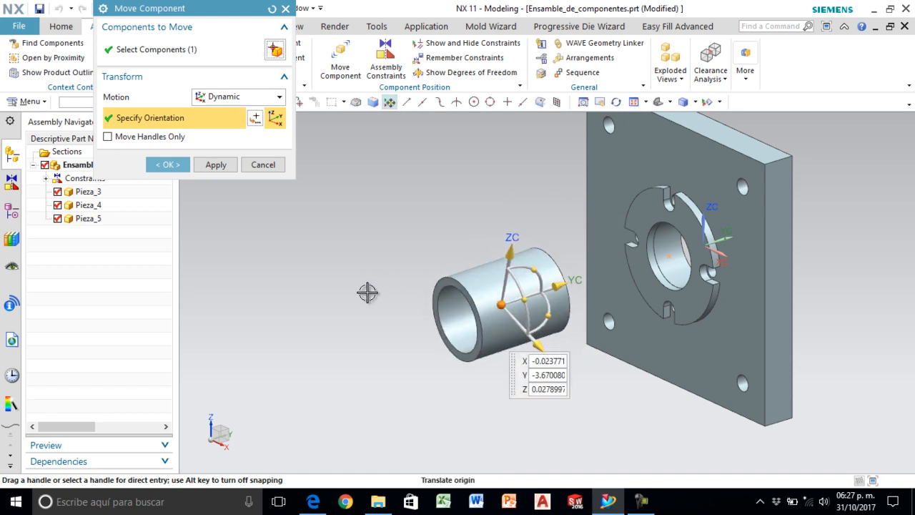
left_click(169, 165)
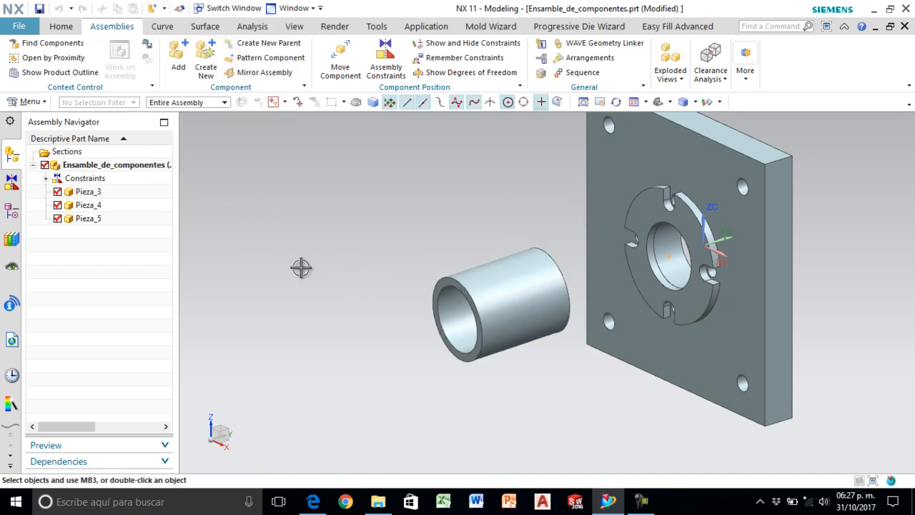
- Align the spacer's centerline with the centerline of the slotted ring's bore using a Touch/Align assembly constraint
left_click(385, 61)
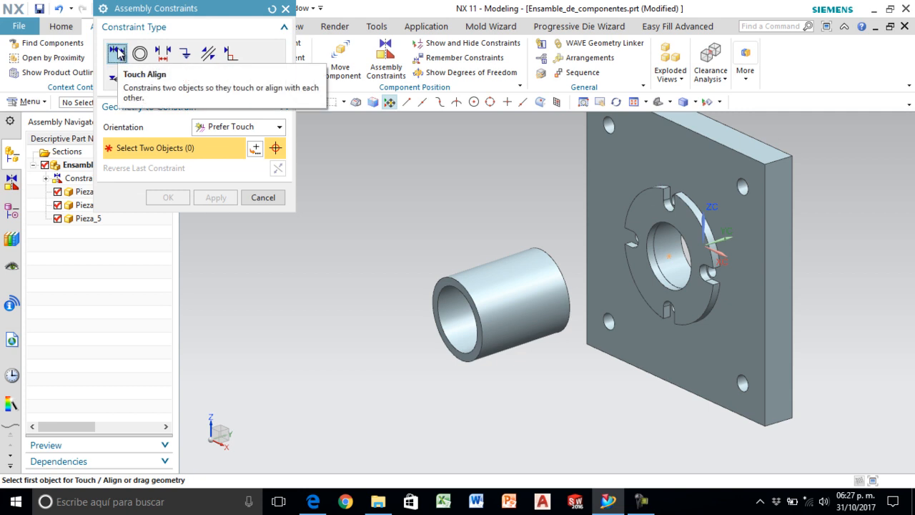
left_click(462, 318)
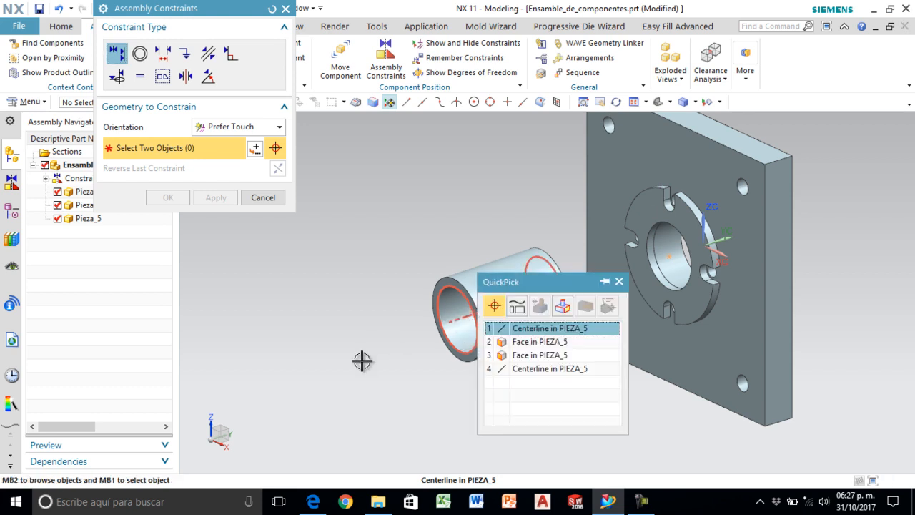
left_click(565, 331)
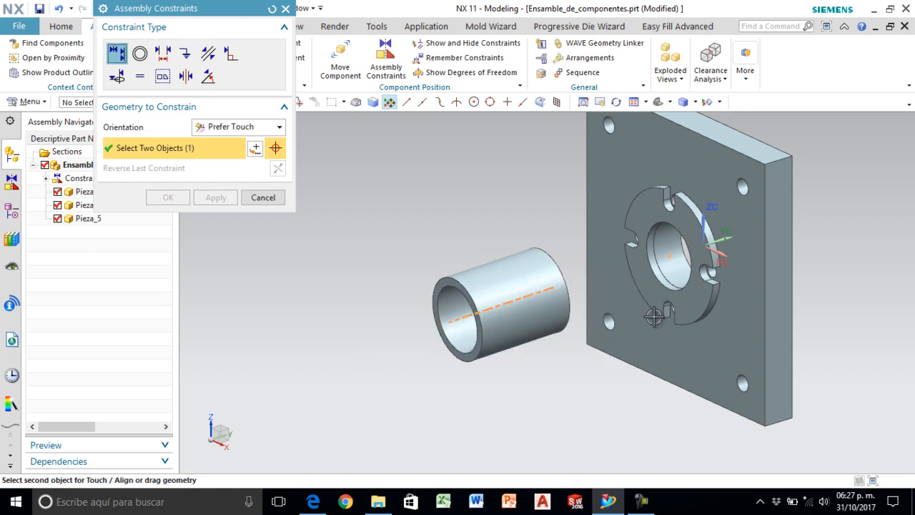
left_click(668, 257)
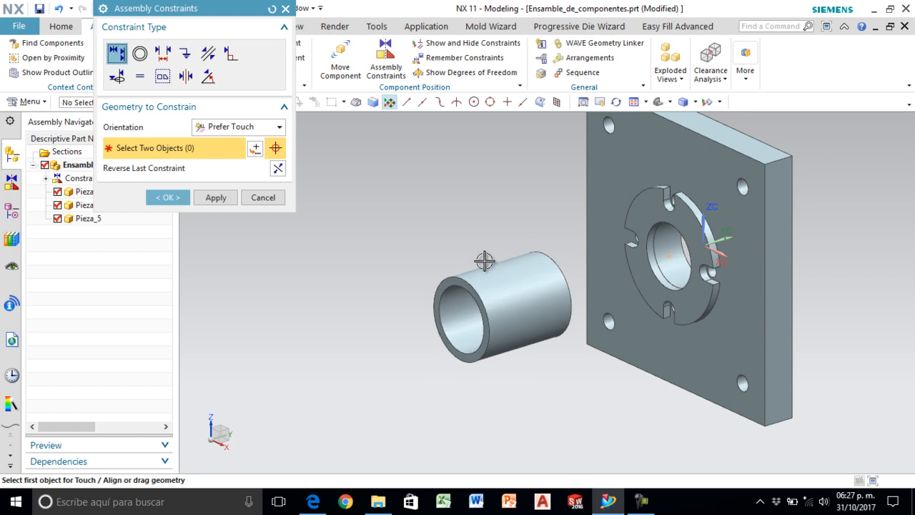
left_click(218, 198)
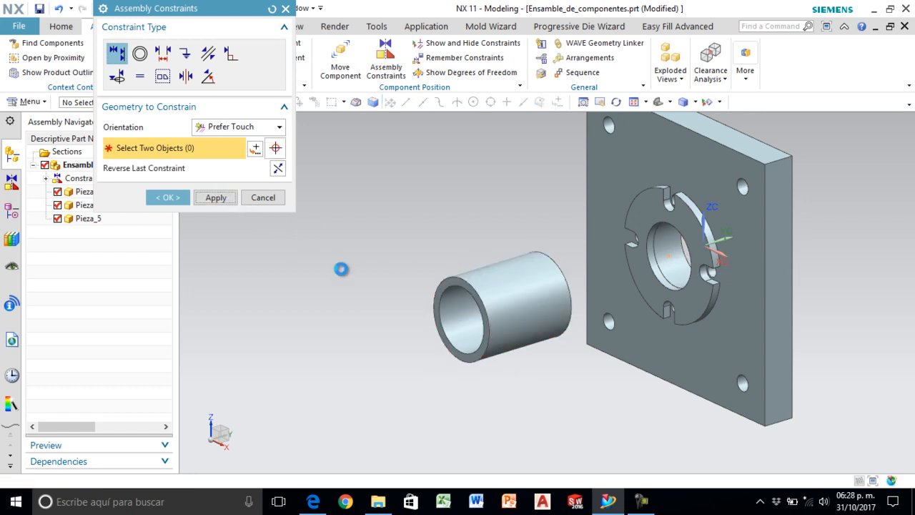
- Constrain the spacer's back end face to touch the slotted ring's front face, and finish the assembly constraints
middle_click_drag(488, 233, 453, 242)
scroll(545, 272, "down", 3)
scroll(545, 272, "up", 3)
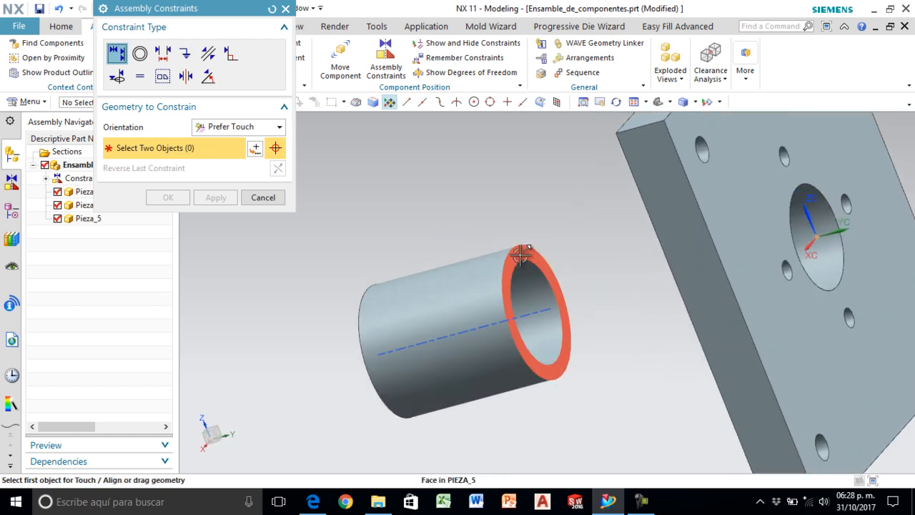
left_click(522, 253)
mouse_move(520, 227)
middle_mouse_down()
mouse_move(558, 221)
mouse_move(537, 224)
middle_mouse_up()
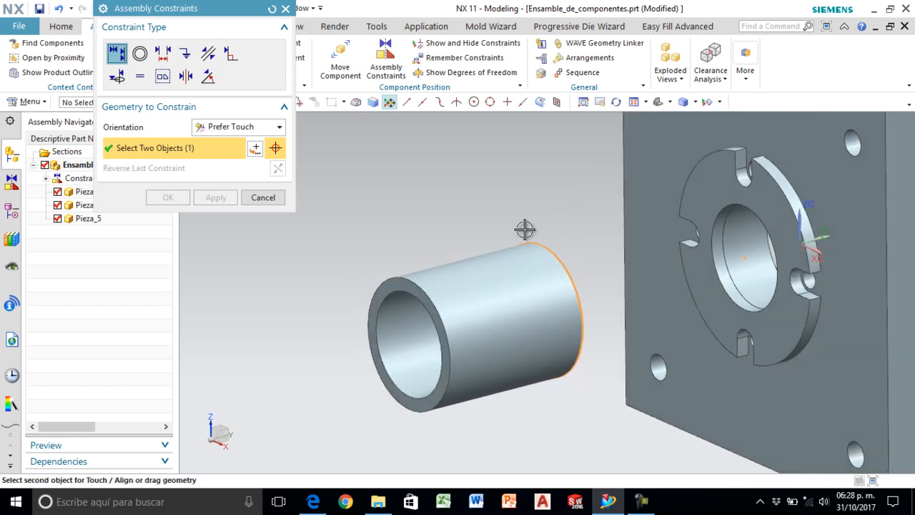
scroll(582, 241, "up", 2)
scroll(629, 239, "down", 2)
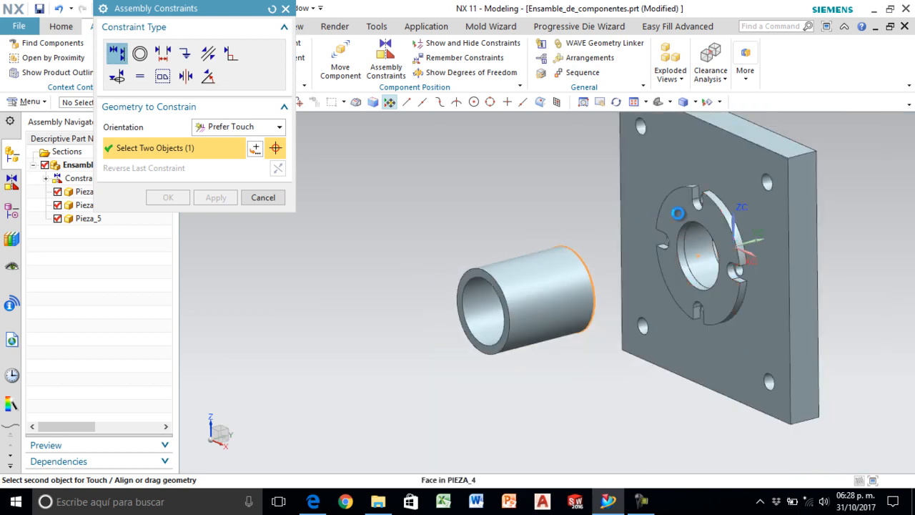
left_click(678, 213)
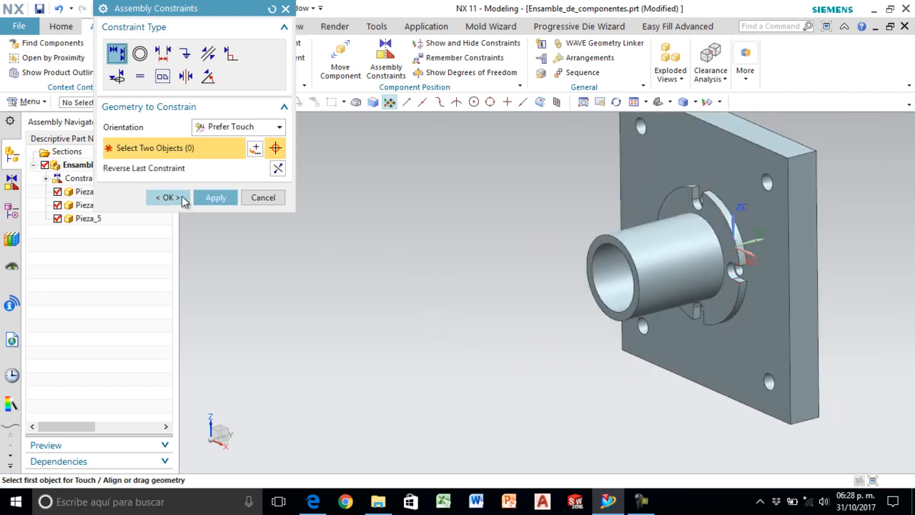
left_click(172, 198)
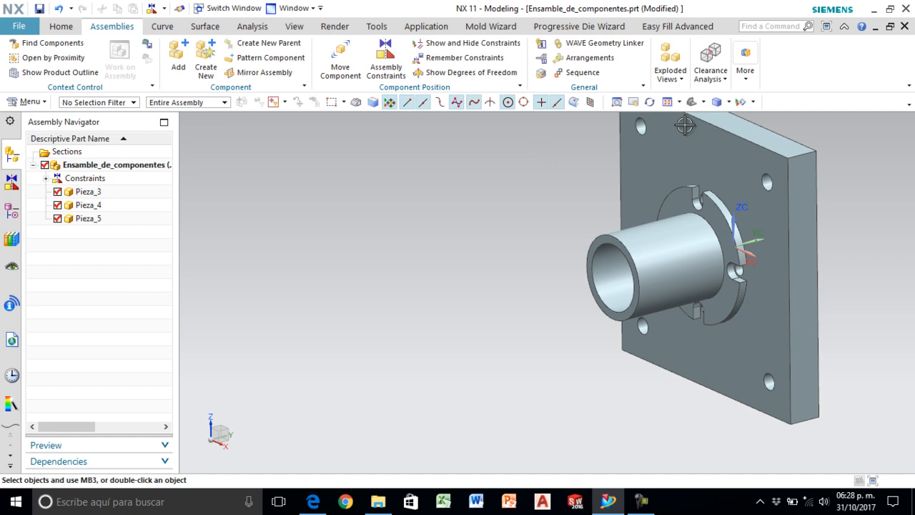
- Consult the exploded drawing in Edge for the part that follows the cylindrical spacer, and return to NX
middle_click_drag(803, 180, 651, 222, "shift")
scroll(812, 222, "down", 2)
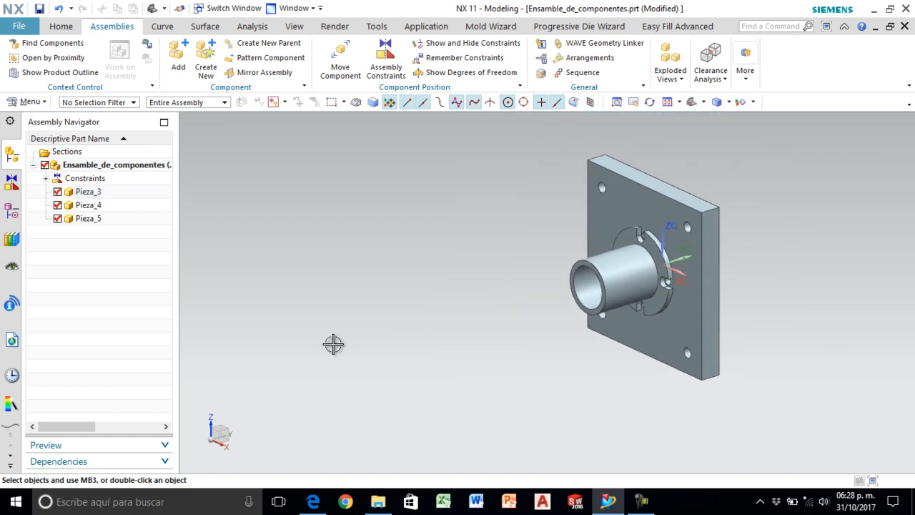
left_click(313, 501)
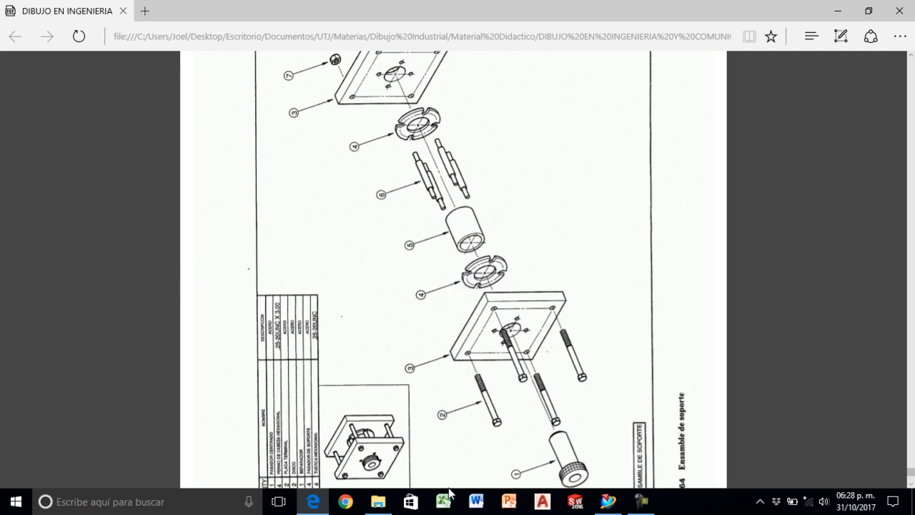
left_click(608, 501)
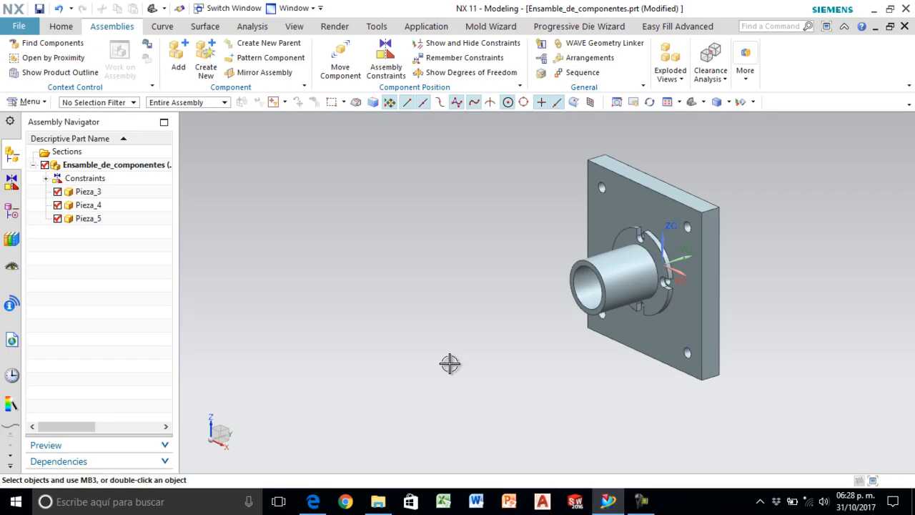
- Add a second slotted ring Pieza_4 at the center of the spacer's open end, and move it away to Y -5.8875 in
left_click(180, 63)
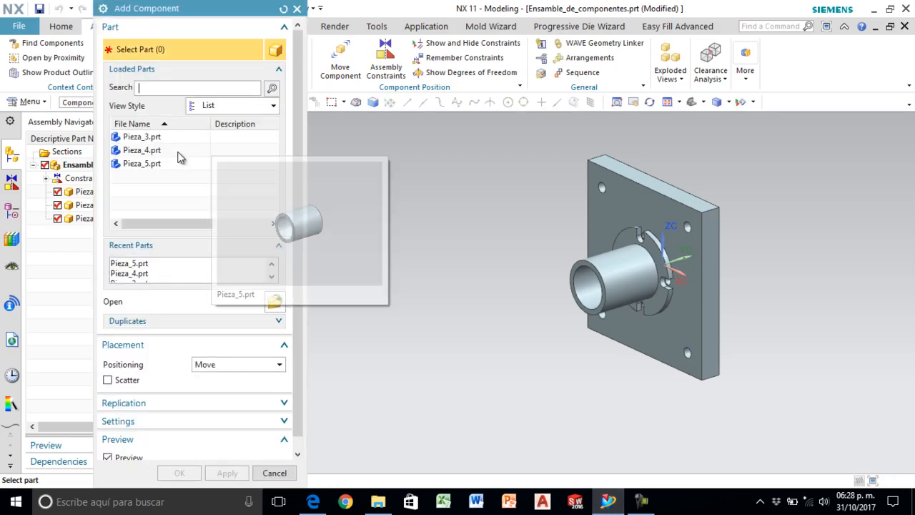
mouse_move(170, 154)
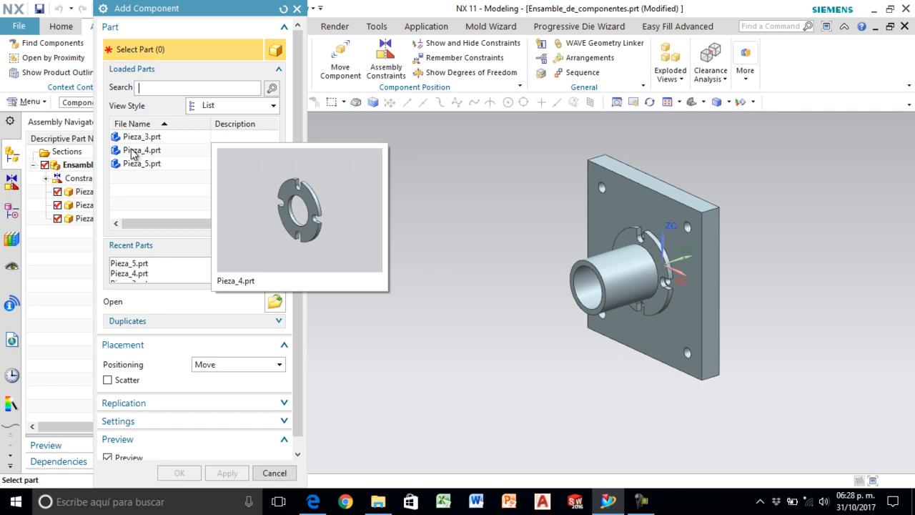
left_click(133, 151)
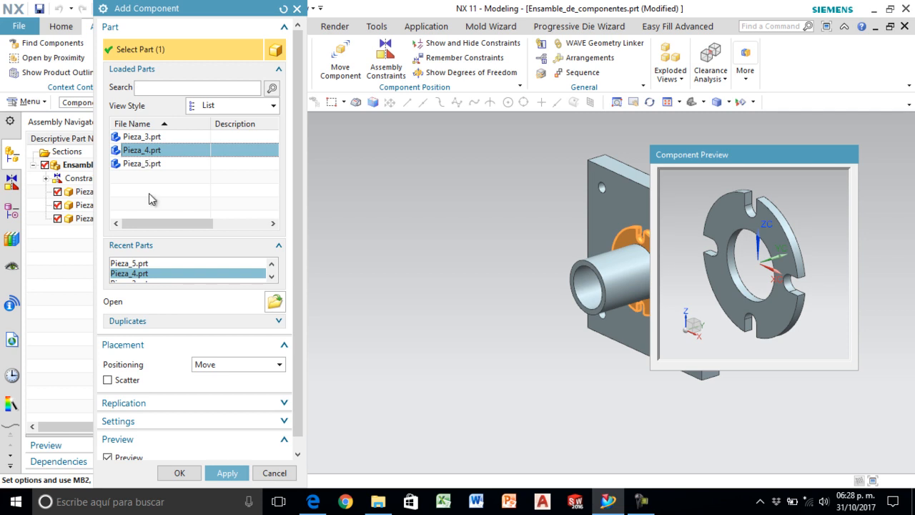
left_click(179, 473)
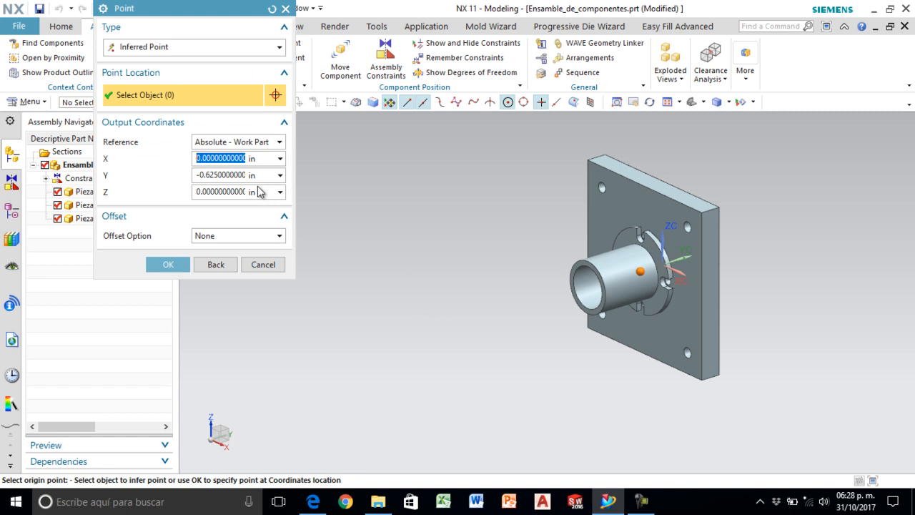
left_click(573, 288)
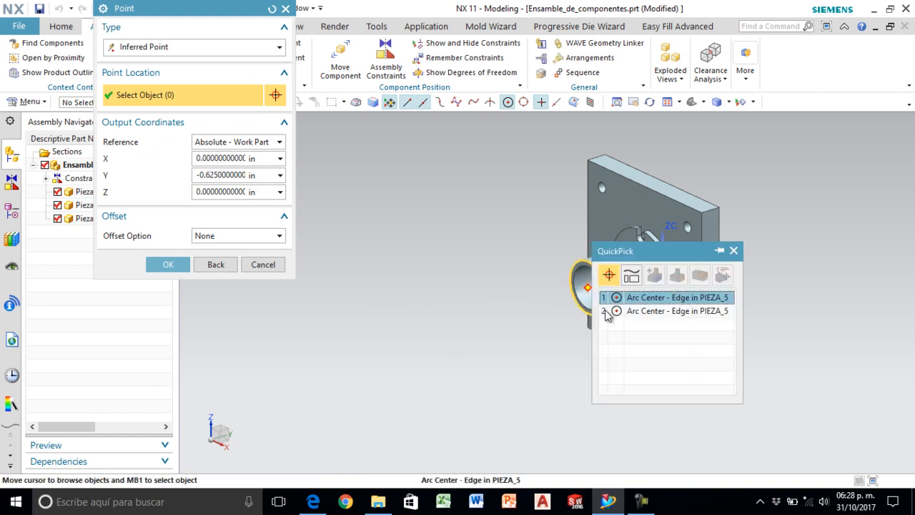
left_click(626, 297)
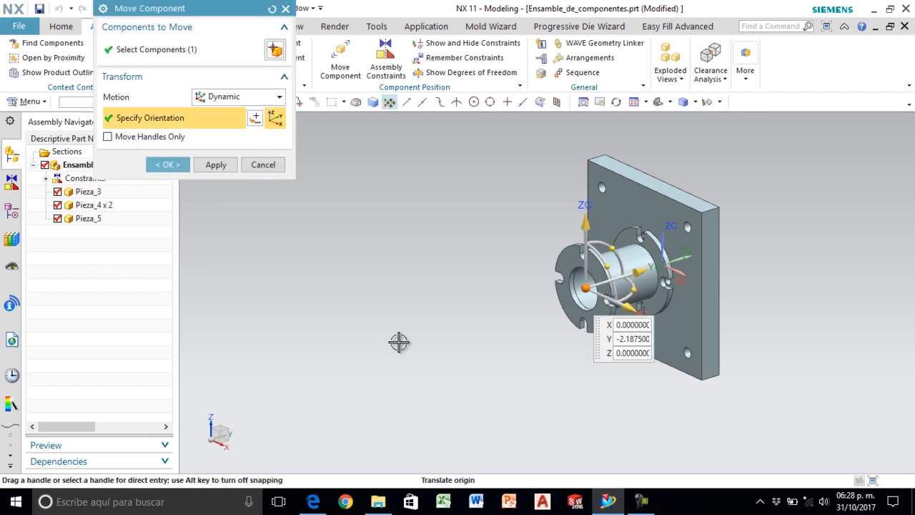
left_click_drag(638, 280, 517, 277)
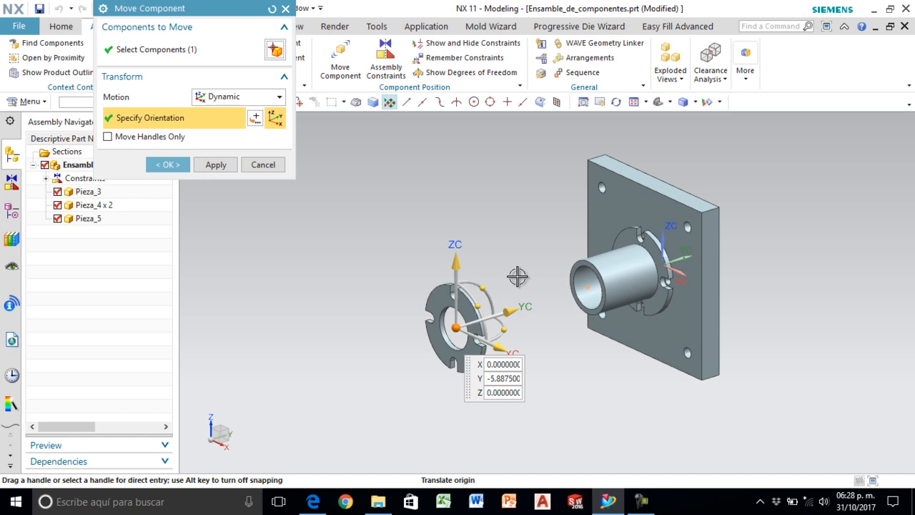
left_click(179, 166)
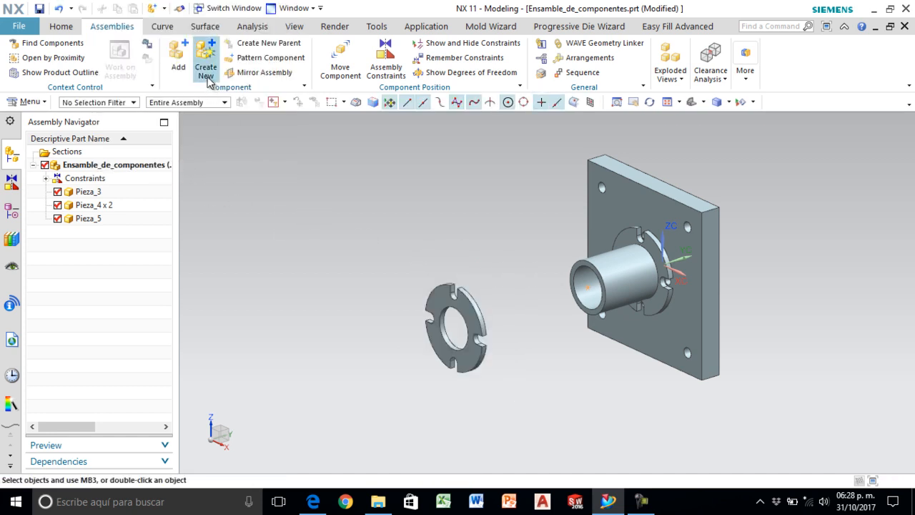
- Align the second slotted ring's centerline with the spacer's centerline using a Touch/Align assembly constraint
left_click(386, 58)
scroll(444, 325, "up", 2)
left_click(460, 326)
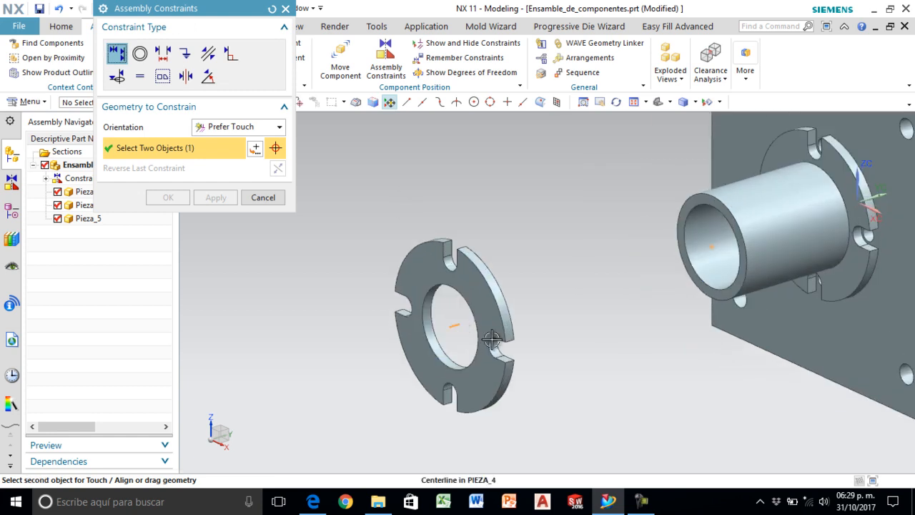
left_click(719, 256)
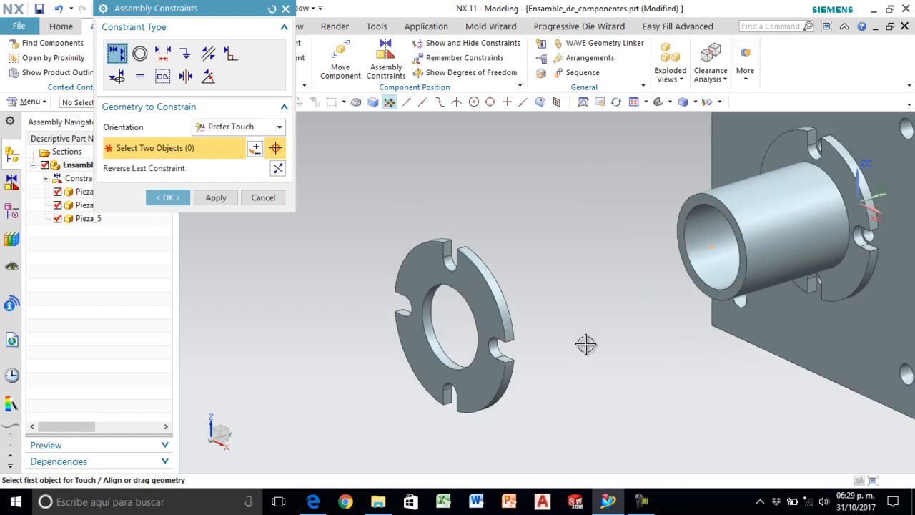
left_click(216, 197)
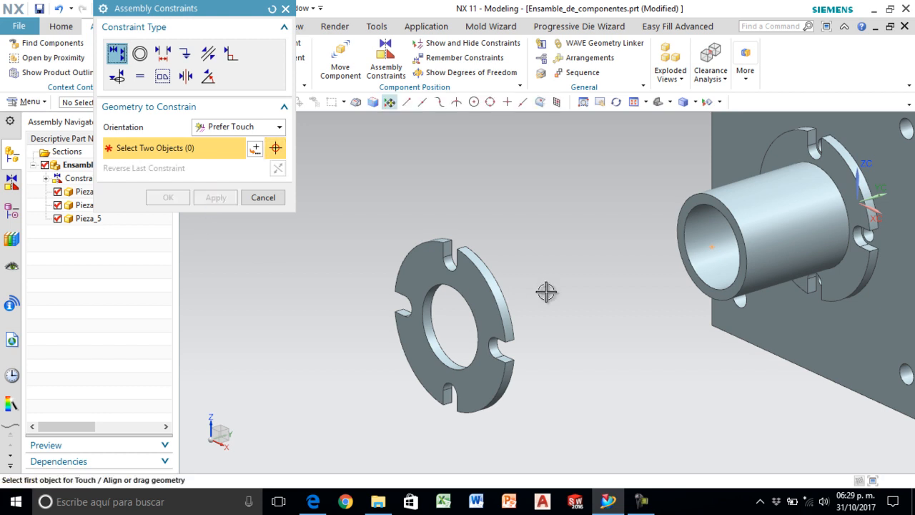
- Constrain the second ring's back face to touch the spacer's open end face, and finish the assembly constraints
middle_click_drag(569, 290, 520, 265)
left_click(450, 268)
scroll(687, 213, "up", 2)
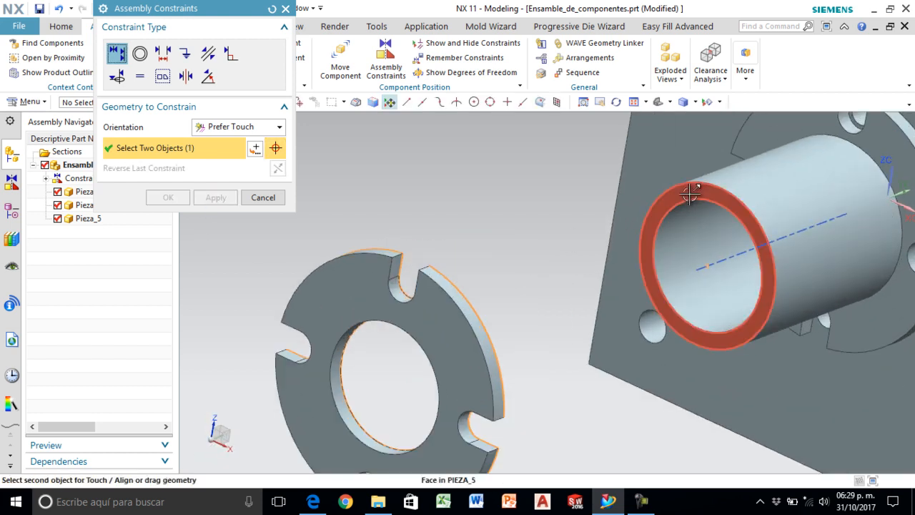
left_click(694, 190)
scroll(458, 312, "down", 3)
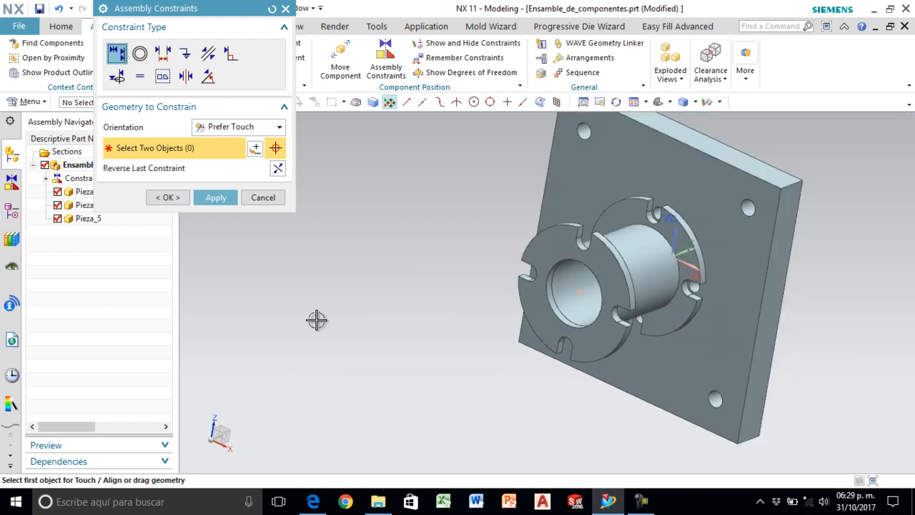
left_click(167, 198)
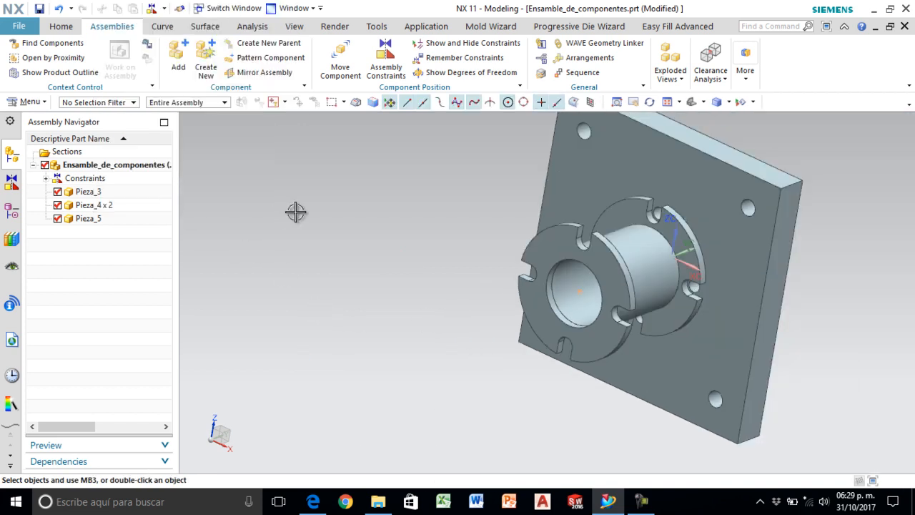
left_click(696, 107)
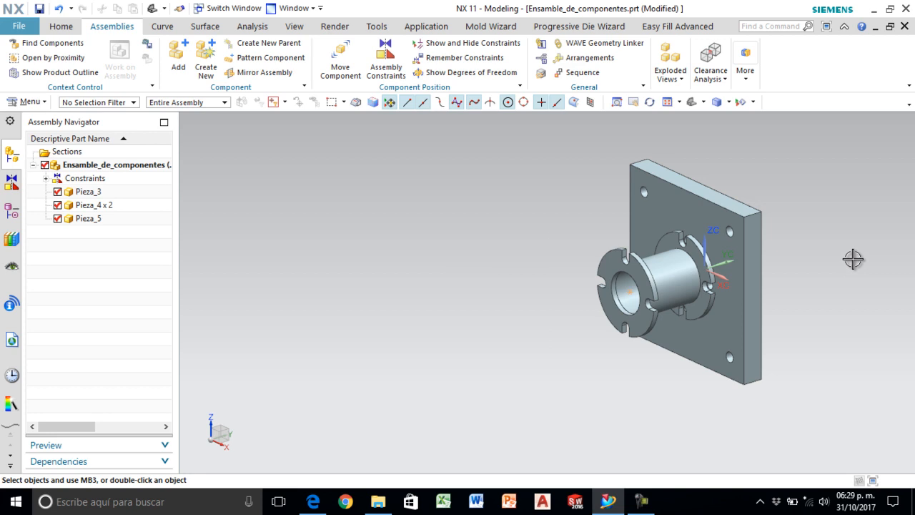
- Consult the exploded drawing in Edge for the part that follows the second slotted ring, and return to NX
left_click(307, 504)
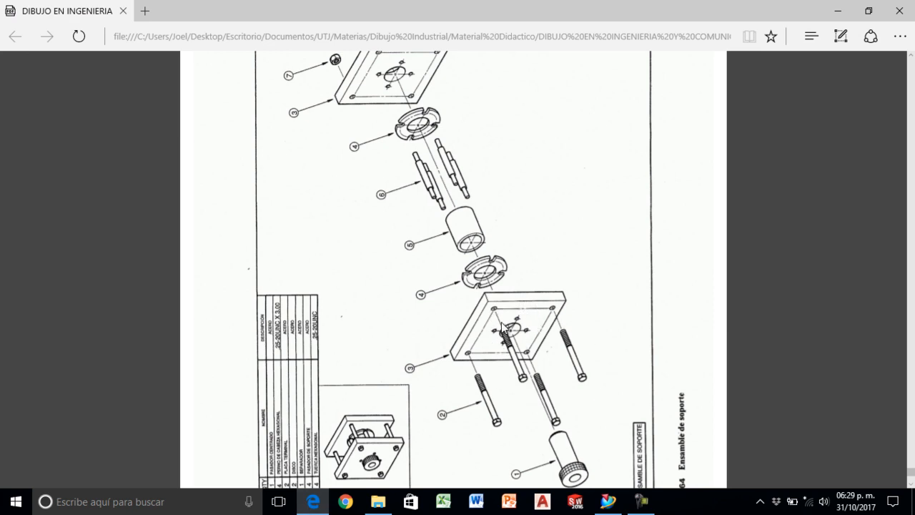
scroll(479, 327, "down", 2)
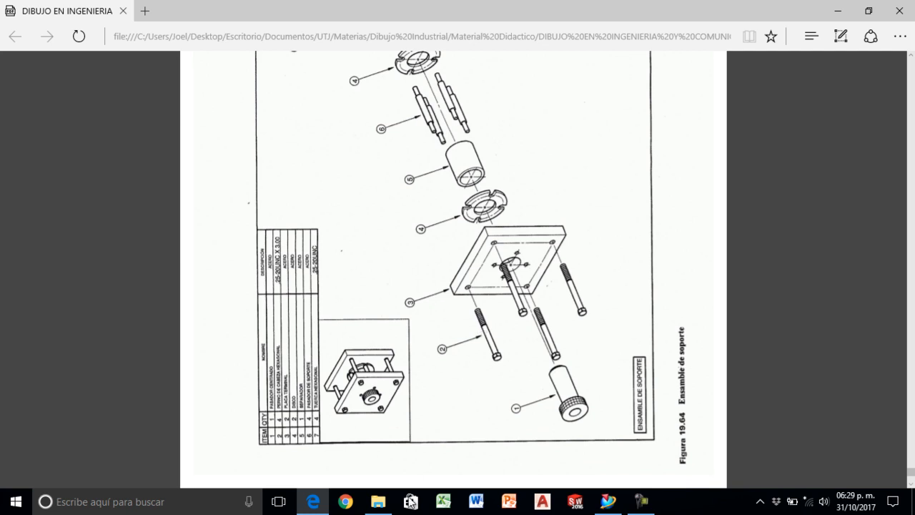
left_click(608, 501)
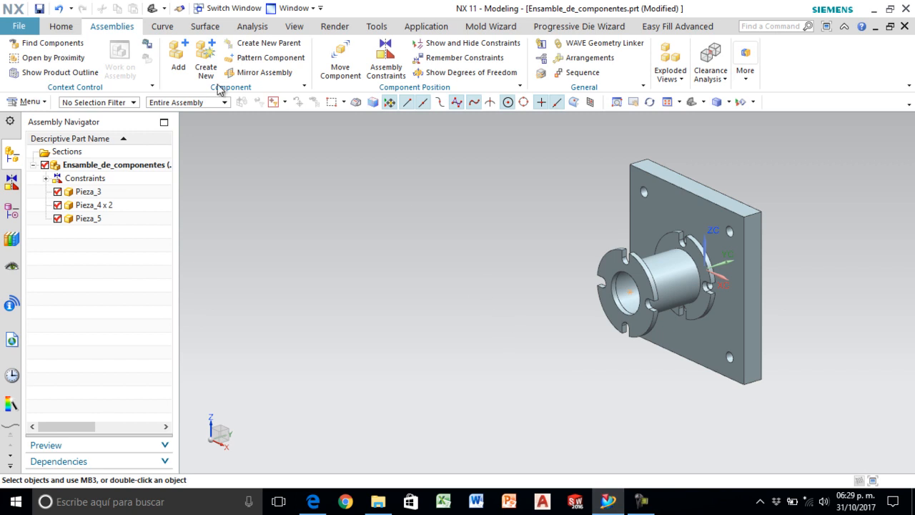
- Add a second square plate Pieza_3 with its origin at the existing plate's upper front corner
left_click(179, 57)
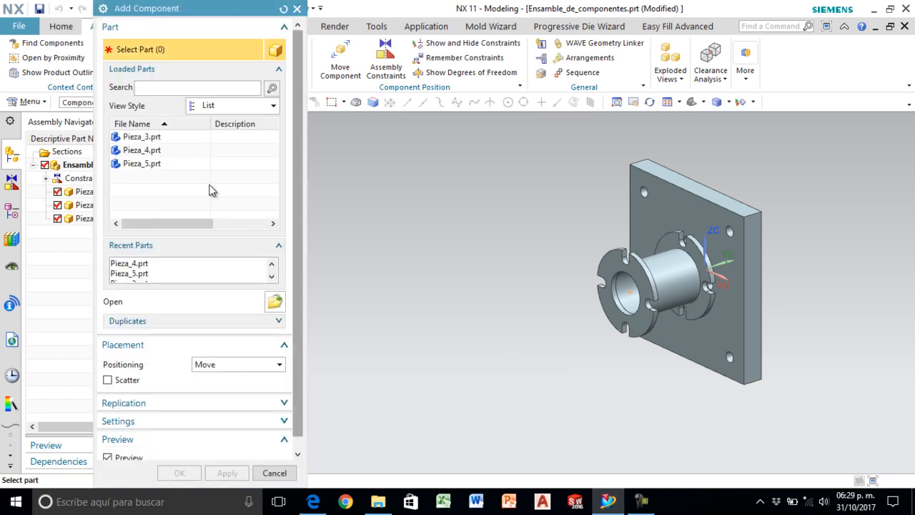
left_click(142, 137)
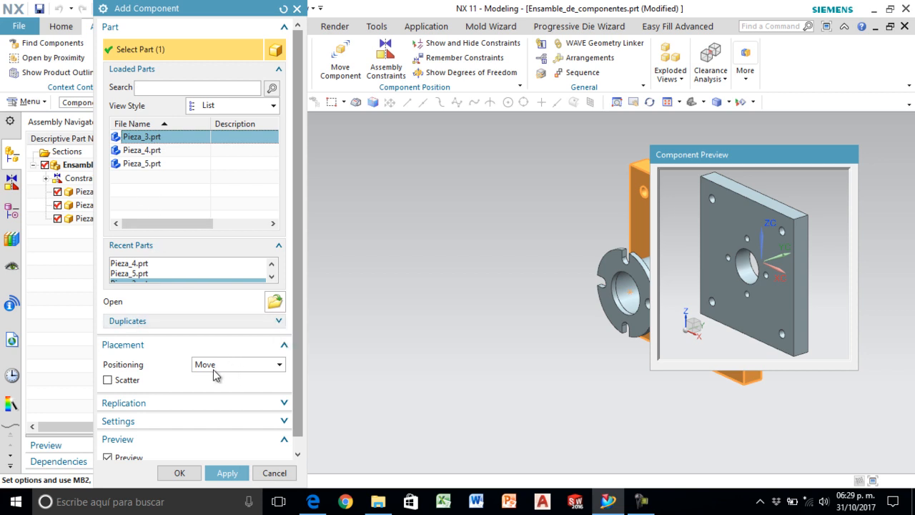
left_click(180, 473)
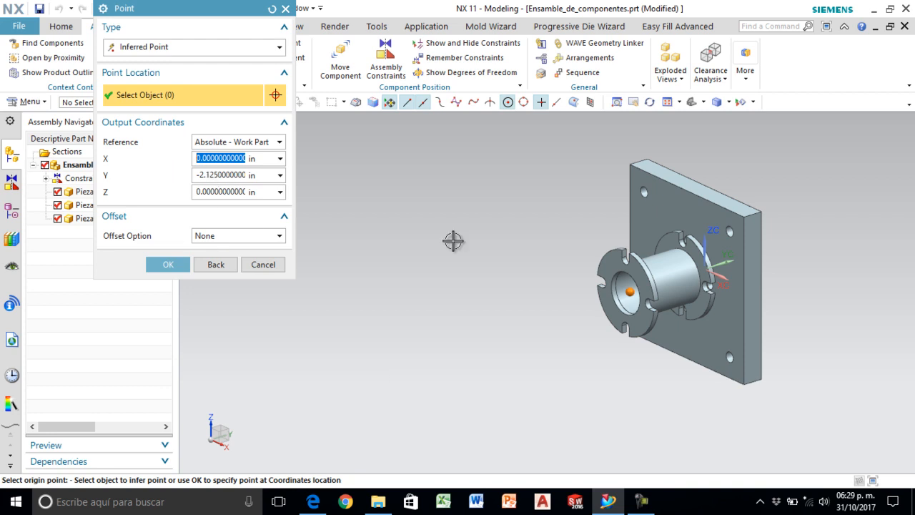
left_click(746, 217)
left_click(811, 227)
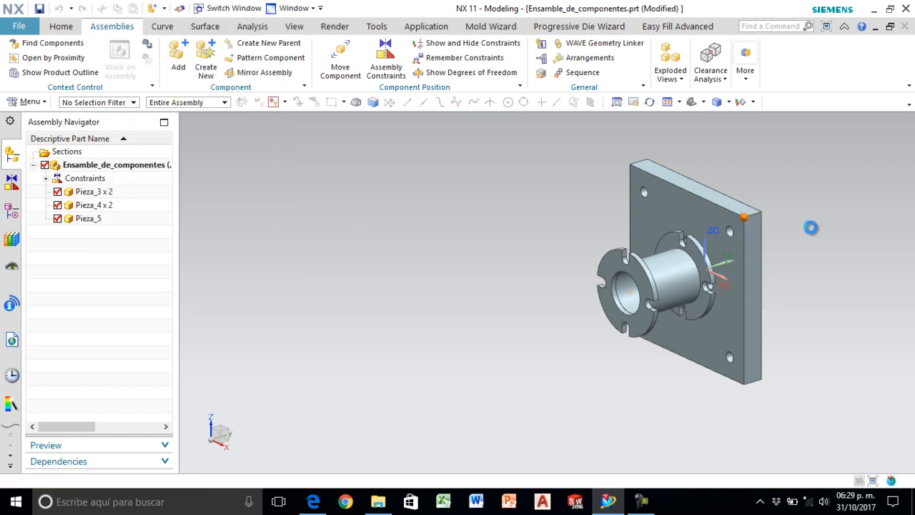
- Move the second plate away from the other parts to X 1, Y -7.55, Z 0.5 in
scroll(817, 236, "down", 2)
scroll(882, 248, "up", 1)
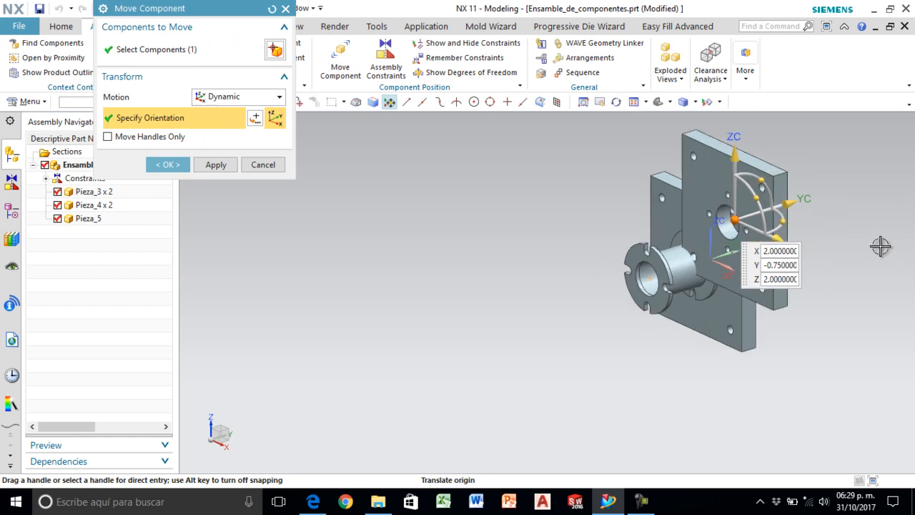
left_click_drag(788, 203, 585, 264)
left_click_drag(542, 218, 541, 267)
left_click_drag(588, 346, 568, 337)
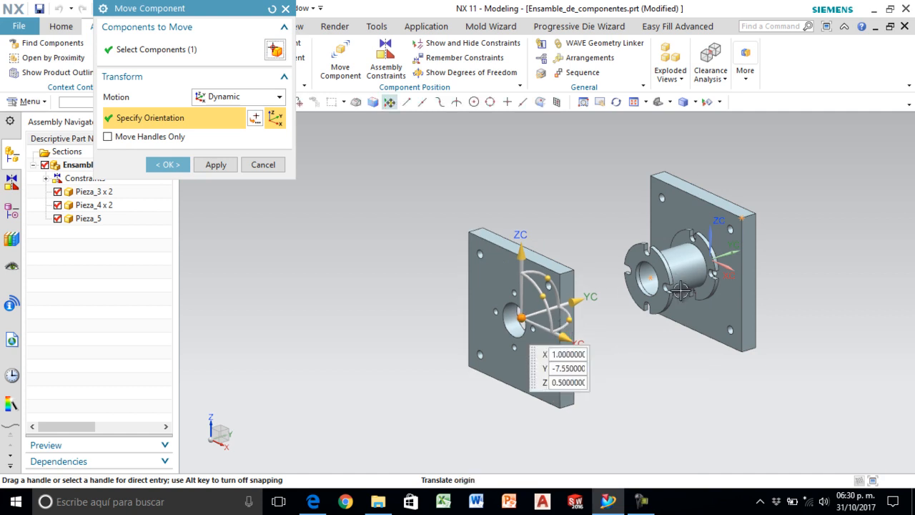
scroll(760, 286, "up", 2)
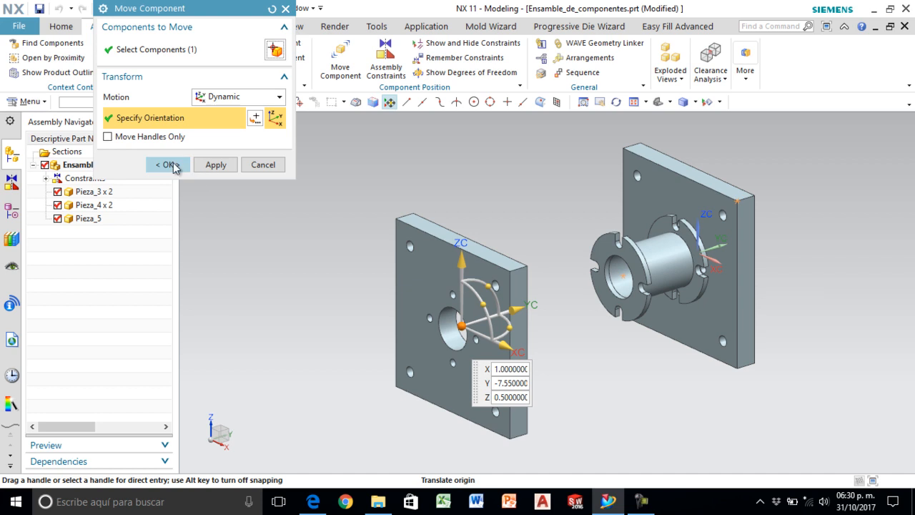
left_click(174, 165)
- Align the centerline of the second plate's central hole with the spacer's centerline using a Touch/Align assembly constraint
left_click(390, 61)
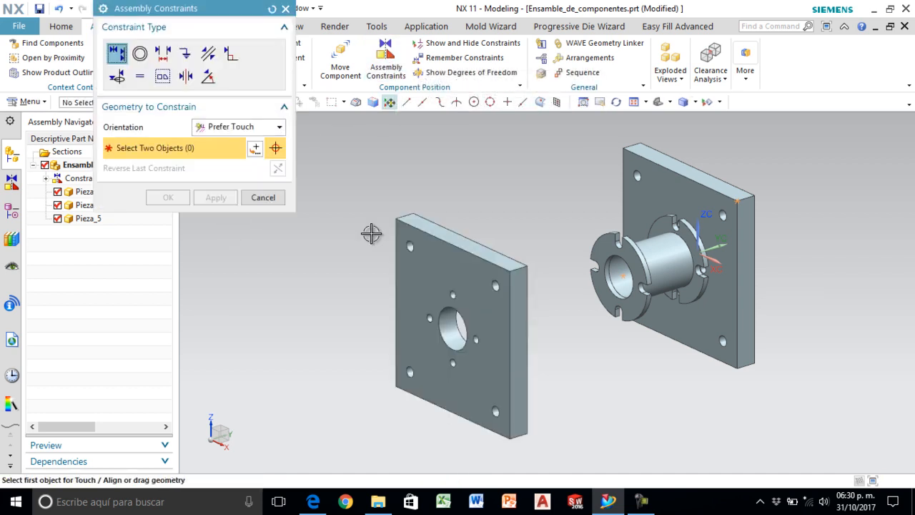
scroll(444, 336, "up", 3)
left_click(454, 339)
scroll(450, 340, "down", 3)
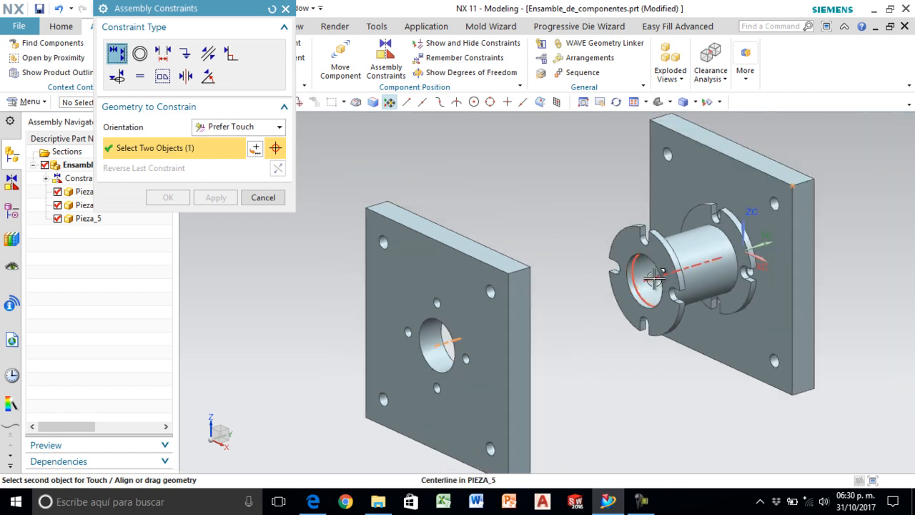
left_click(651, 287)
left_click(216, 198)
- Constrain the second plate's back face to touch the front face of the outer slotted ring, and finish the assembly constraints
scroll(530, 266, "down", 2)
middle_click_drag(551, 270, 529, 260)
left_click(482, 265)
scroll(586, 260, "up", 3)
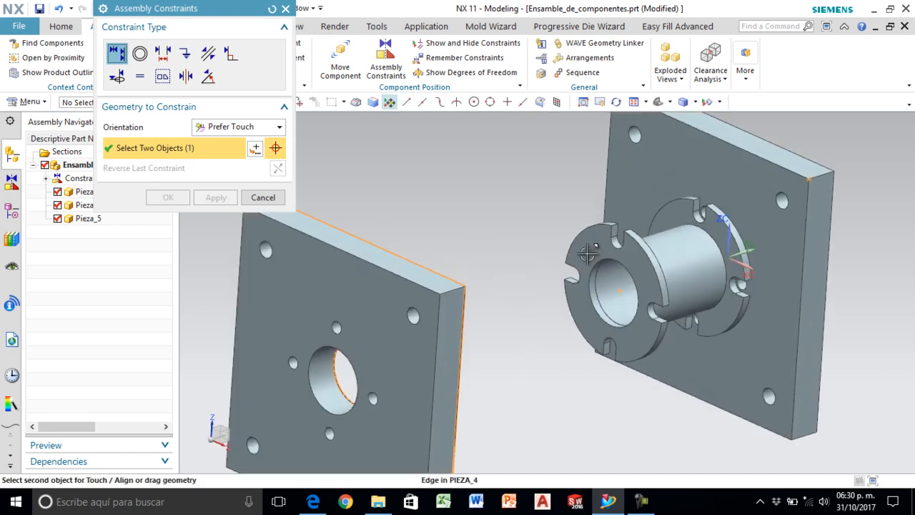
left_click(595, 259)
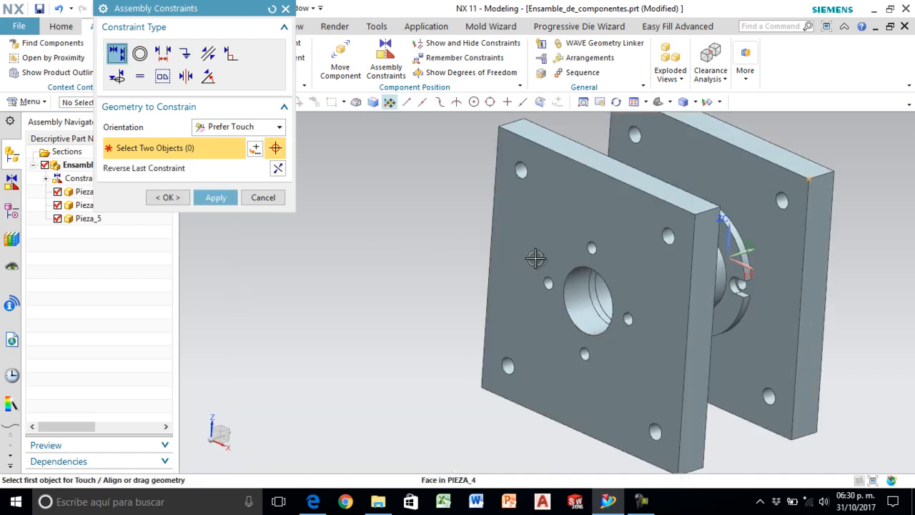
left_click(171, 202)
- Inspect the assembled plates from the side, consult the exploded drawing in Edge for the next part, and return to NX
middle_click_drag(424, 311, 415, 293)
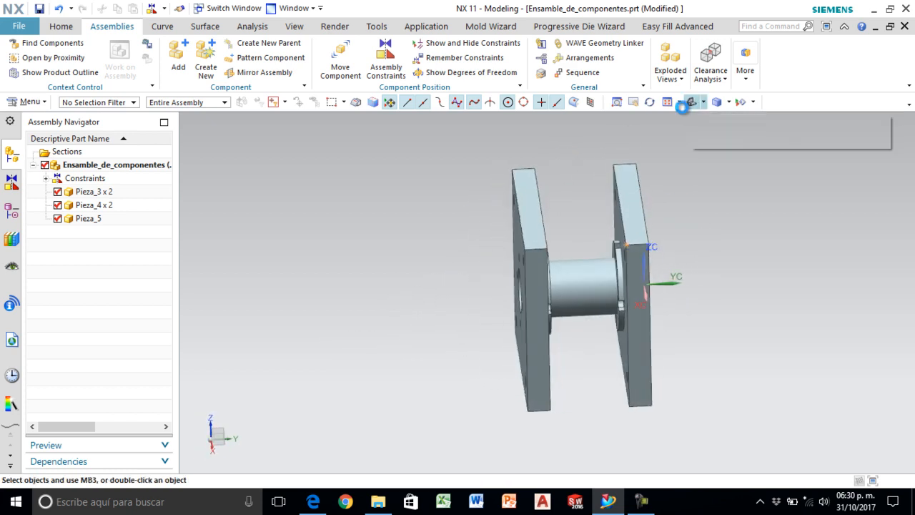
left_click(691, 104)
left_click(314, 502)
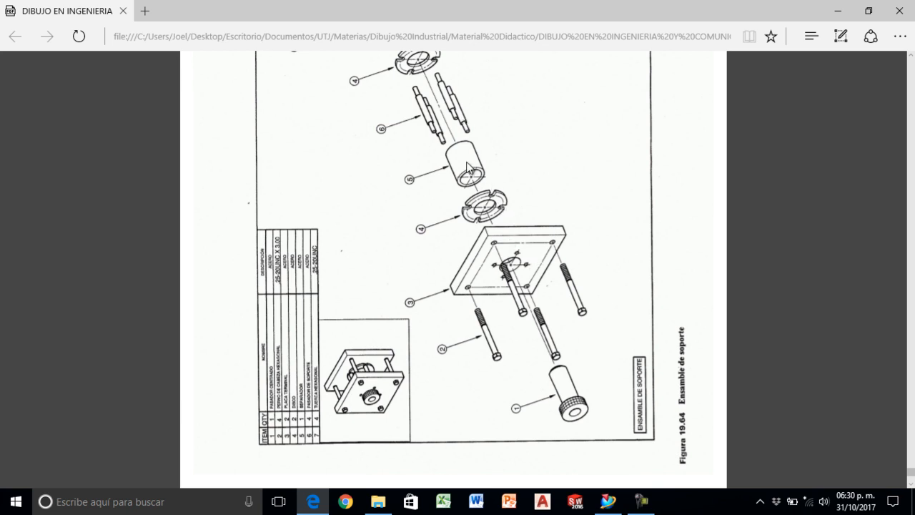
scroll(472, 172, "up", 2)
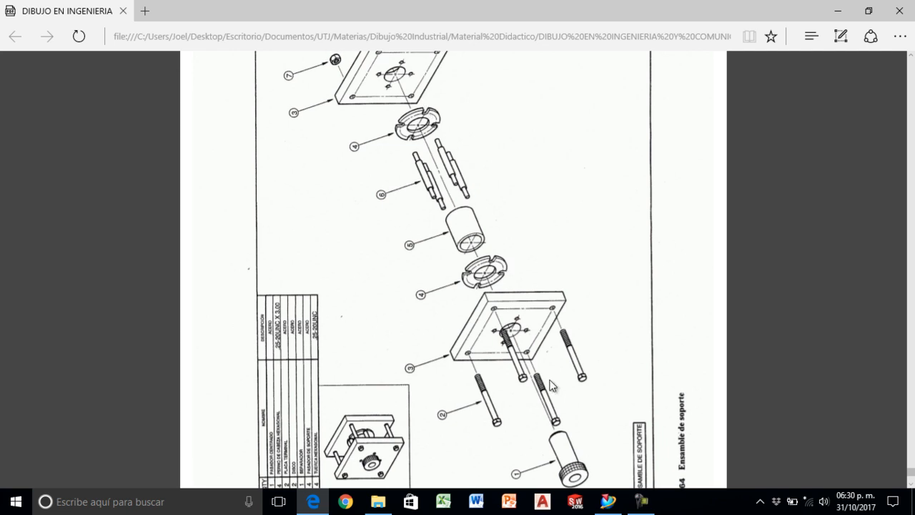
left_click(608, 500)
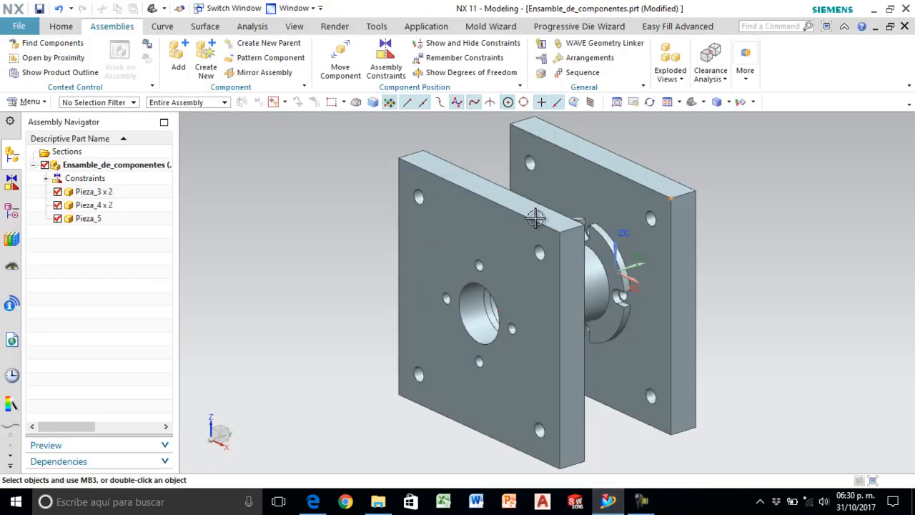
- Load the headed pin Pieza_1 from the Ensamble proyecto folder and add it at the center of the front plate's central hole
scroll(619, 201, "down", 1)
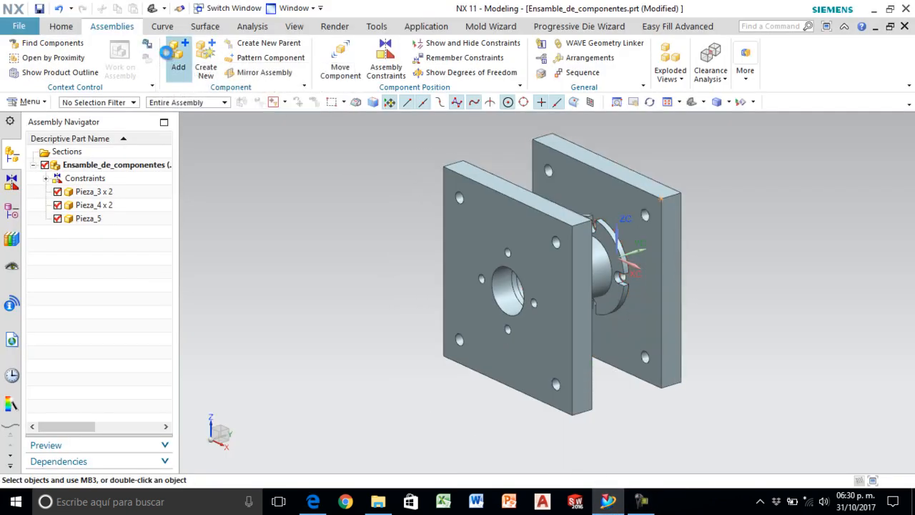
left_click(173, 59)
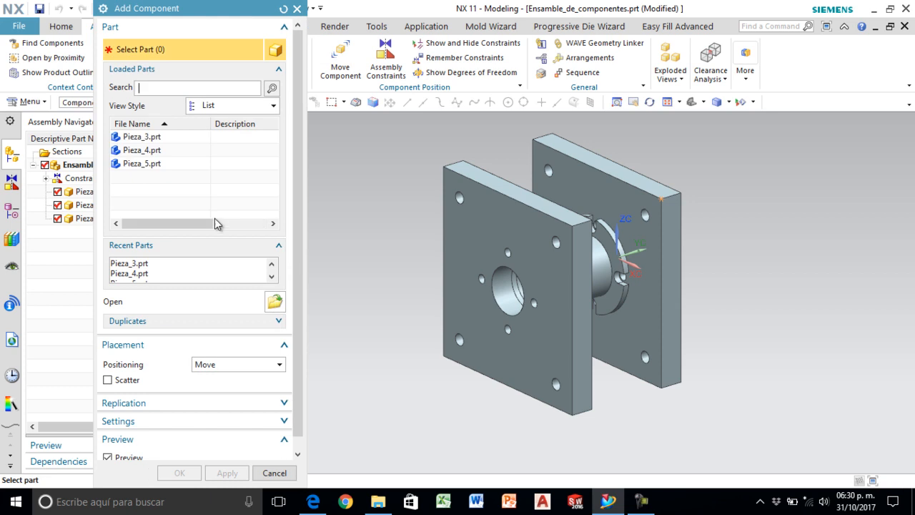
left_click(275, 302)
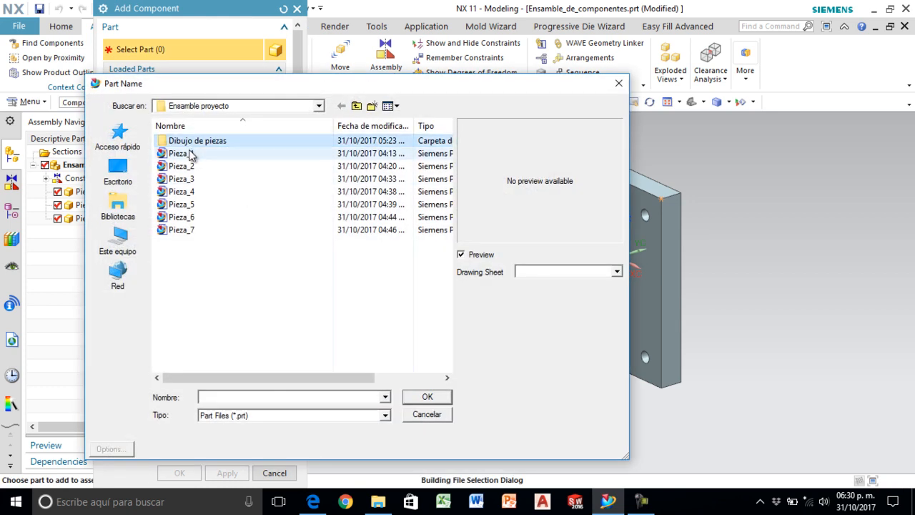
left_click(180, 153)
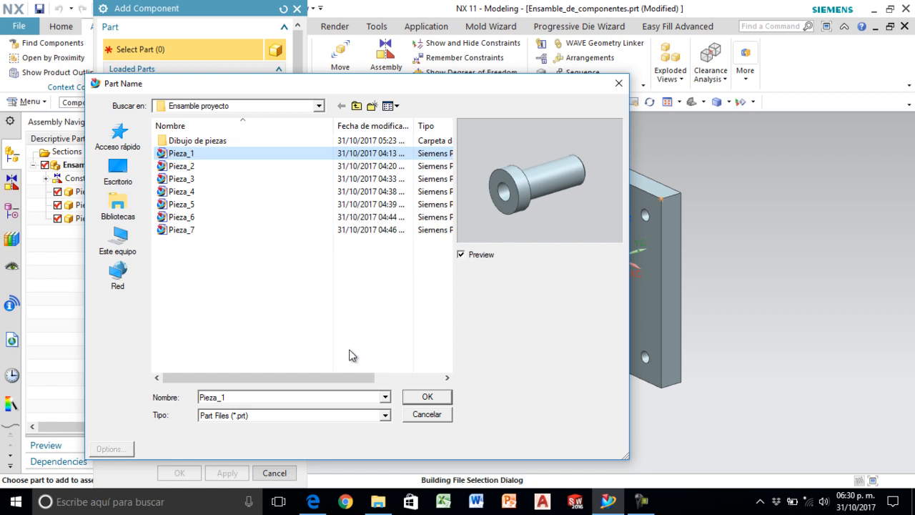
left_click(429, 397)
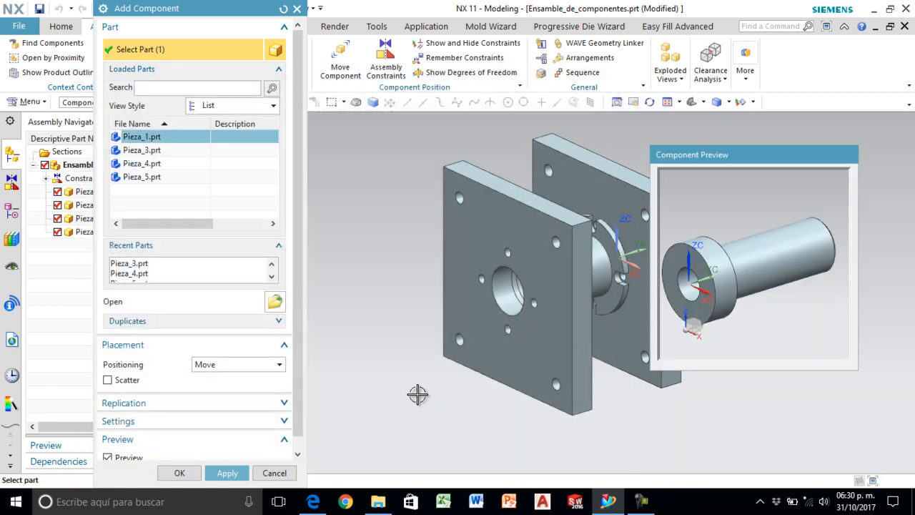
left_click(179, 473)
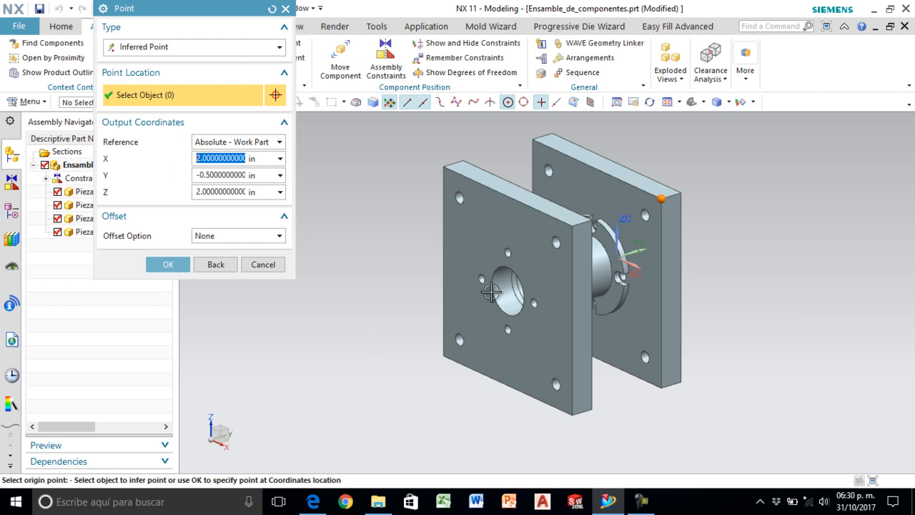
left_click(504, 290)
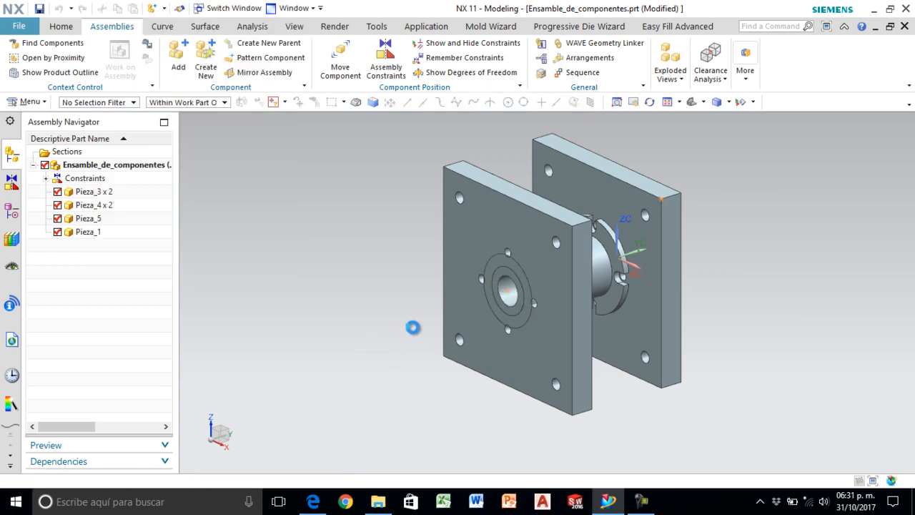
- Move the headed pin along the Y axis until it is clear of the front plate's outer face
scroll(583, 318, "down", 3)
scroll(498, 325, "up", 2)
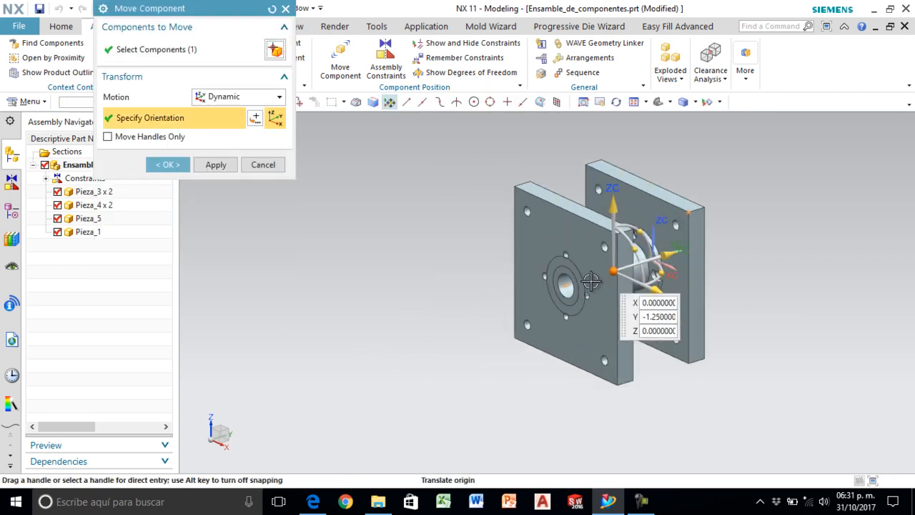
scroll(577, 294, "up", 1)
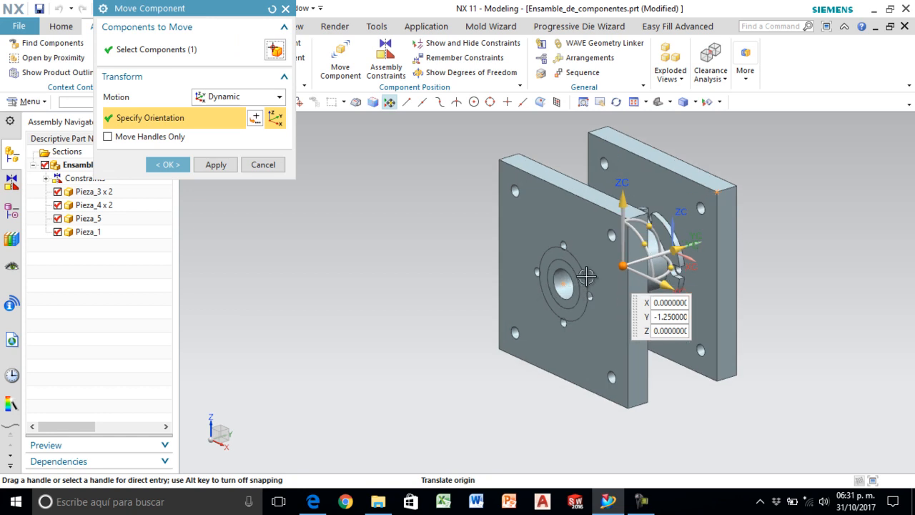
left_click_drag(691, 255, 444, 305)
left_click(167, 165)
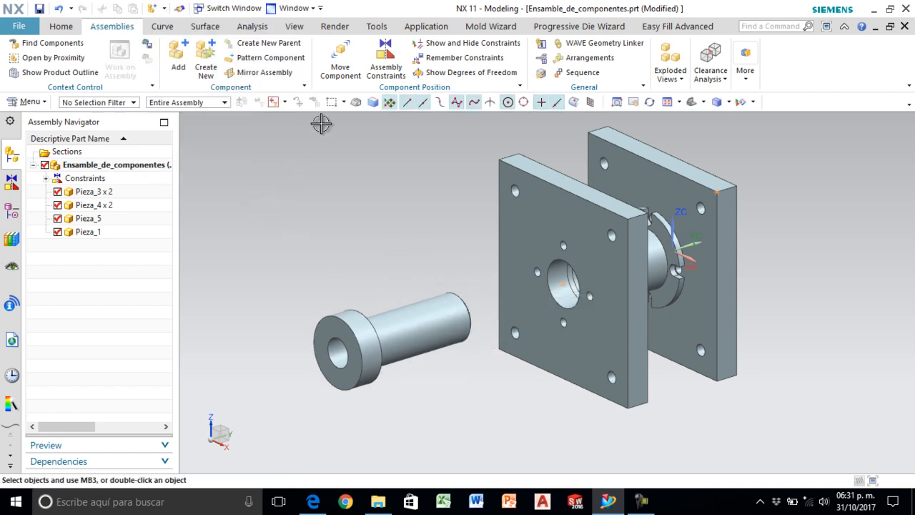
- Align the headed pin's centerline with the centerline of the central bore using a Touch/Align assembly constraint
left_click(372, 64)
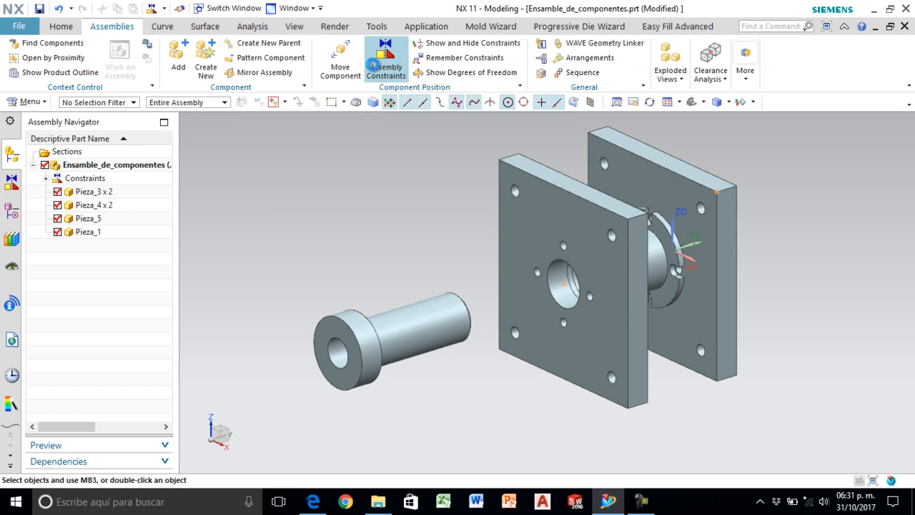
scroll(390, 304, "up", 3)
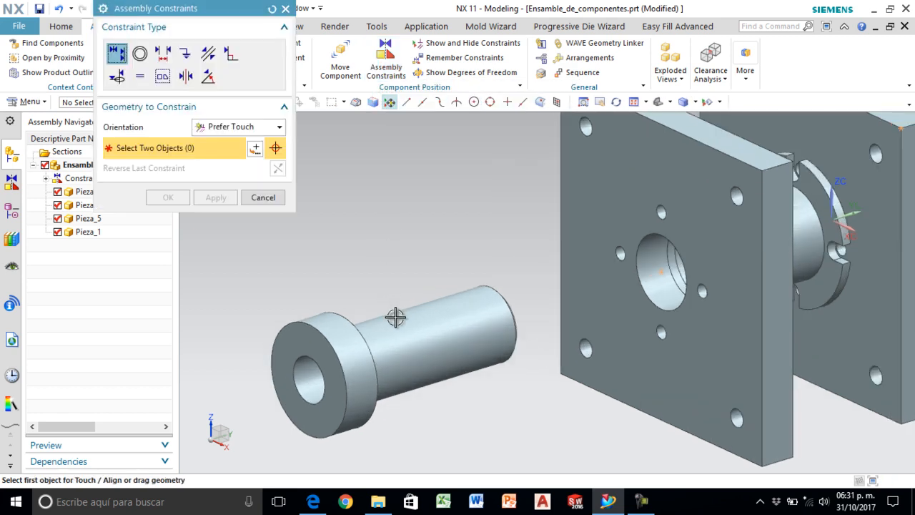
left_click(415, 347)
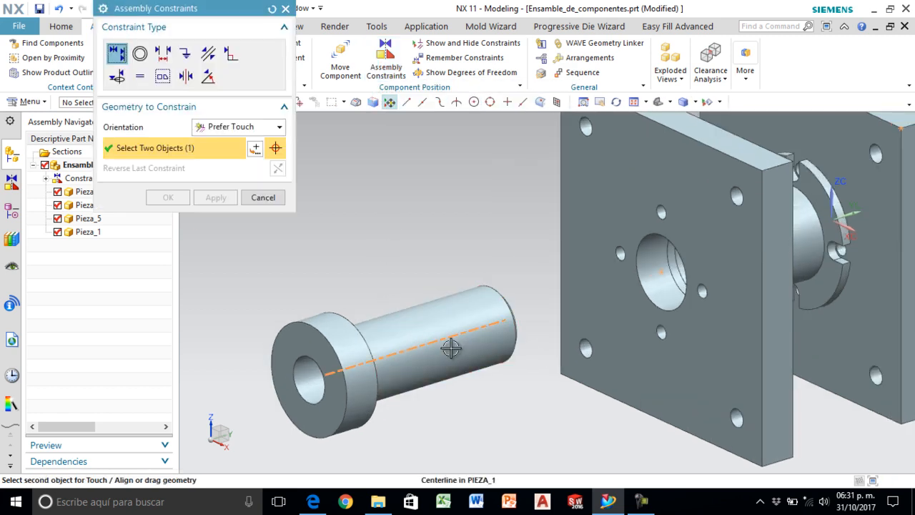
left_click(670, 277)
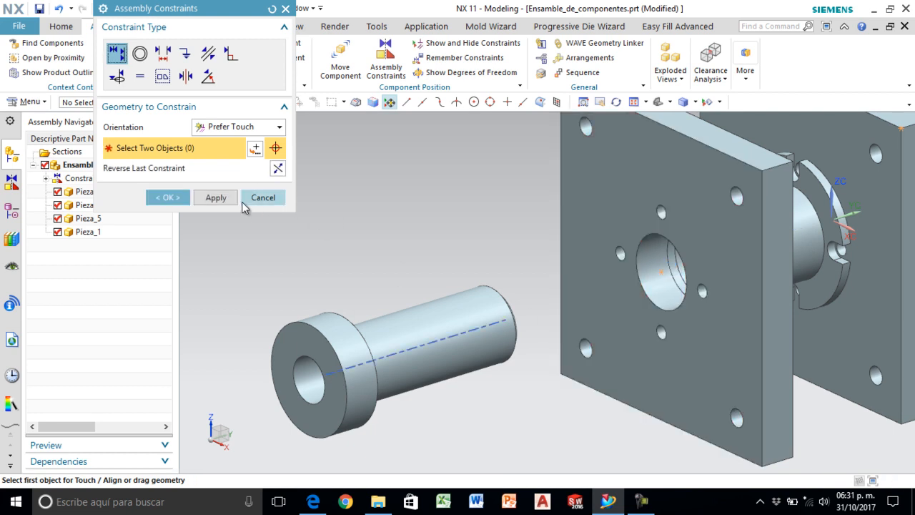
left_click(216, 198)
- Constrain the inner face of the pin's head to touch the front plate's outer face, seating the pin in the central hole
scroll(579, 327, "down", 2)
middle_click_drag(579, 327, 492, 369)
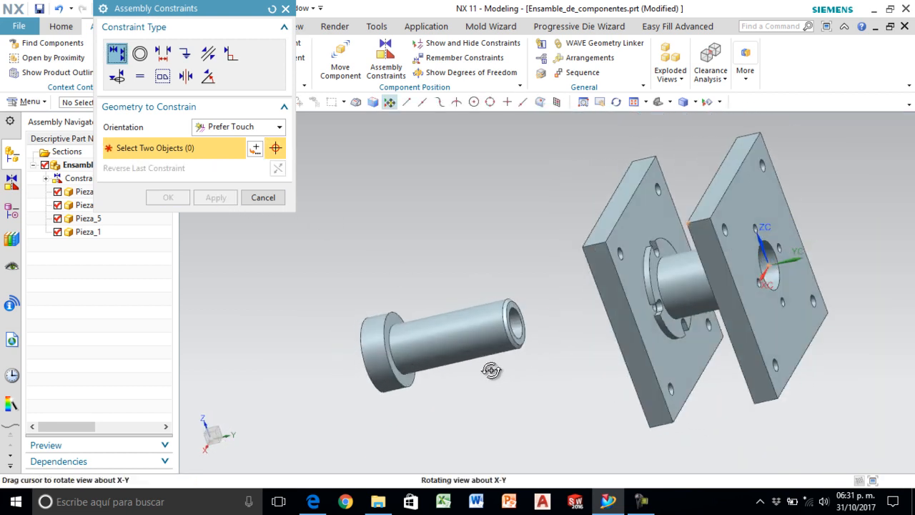
scroll(425, 344, "up", 3)
left_click(374, 290)
middle_click_drag(374, 291, 468, 294)
scroll(468, 294, "up", 2)
scroll(687, 292, "down", 6)
scroll(749, 282, "up", 2)
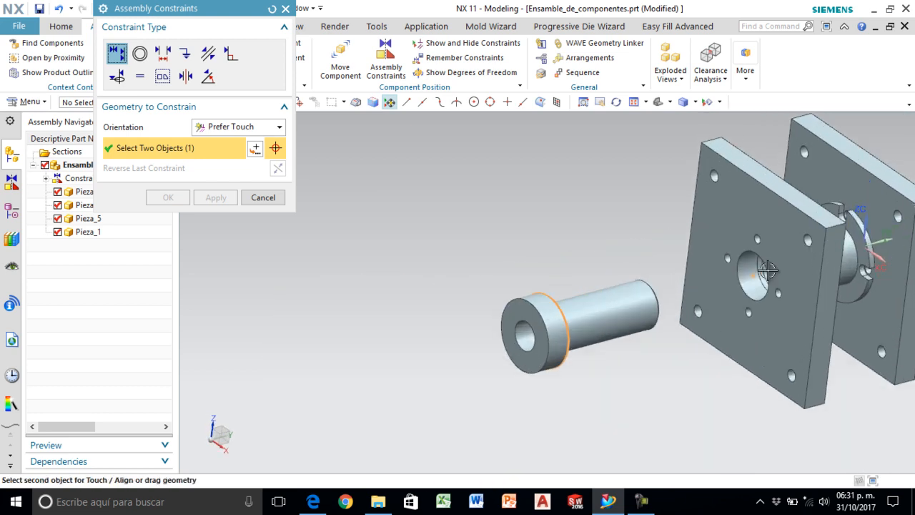
left_click(749, 282)
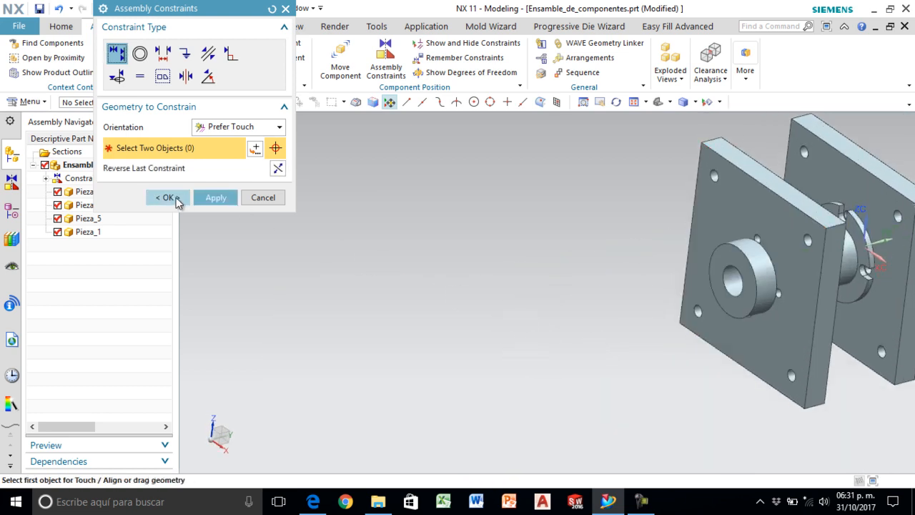
- Accept the headed pin's assembly constraints and inspect the seated pin from both sides of the plates
left_click(168, 197)
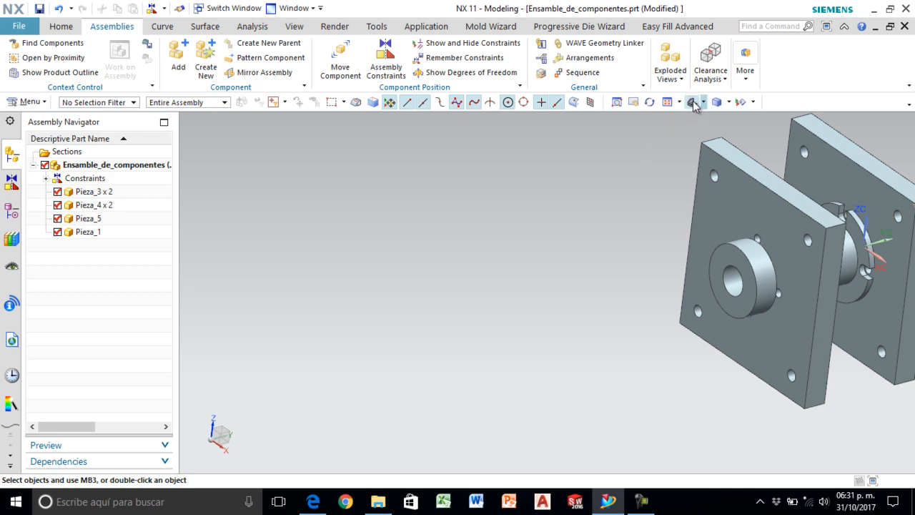
left_click(693, 103)
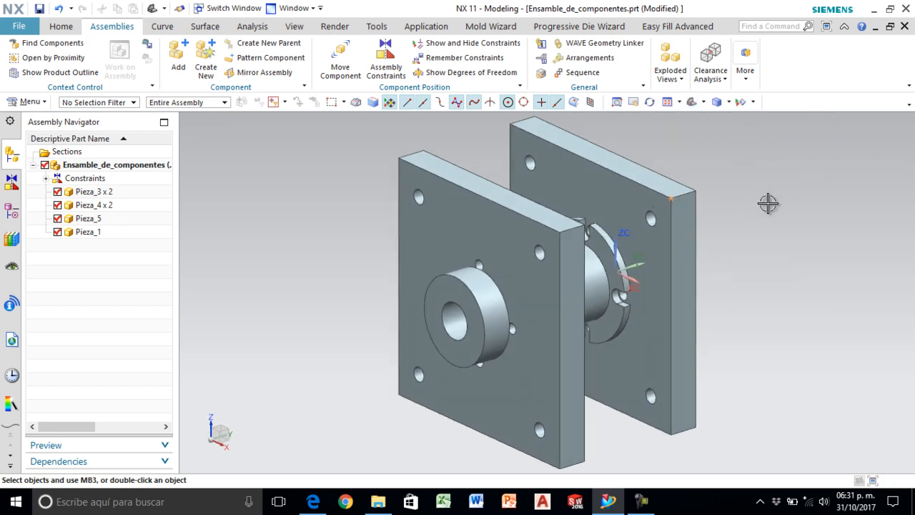
middle_click_drag(758, 327, 721, 327)
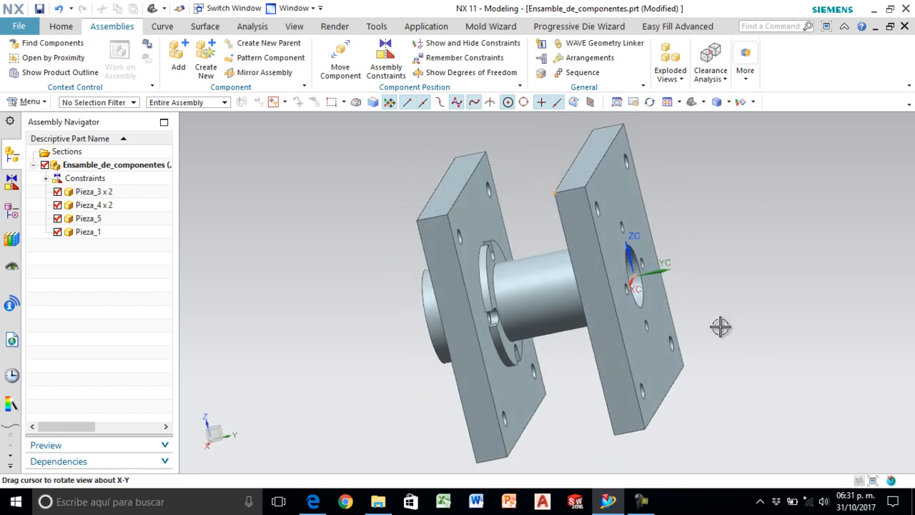
- Check the exploded support drawing in the Edge PDF for the next part to add, and return to the NX assembly
left_click(313, 501)
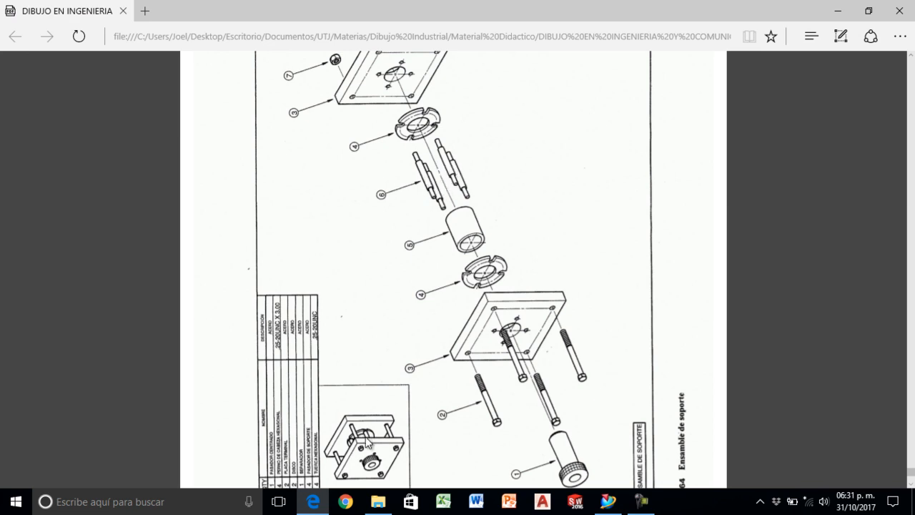
scroll(366, 440, "down", 1)
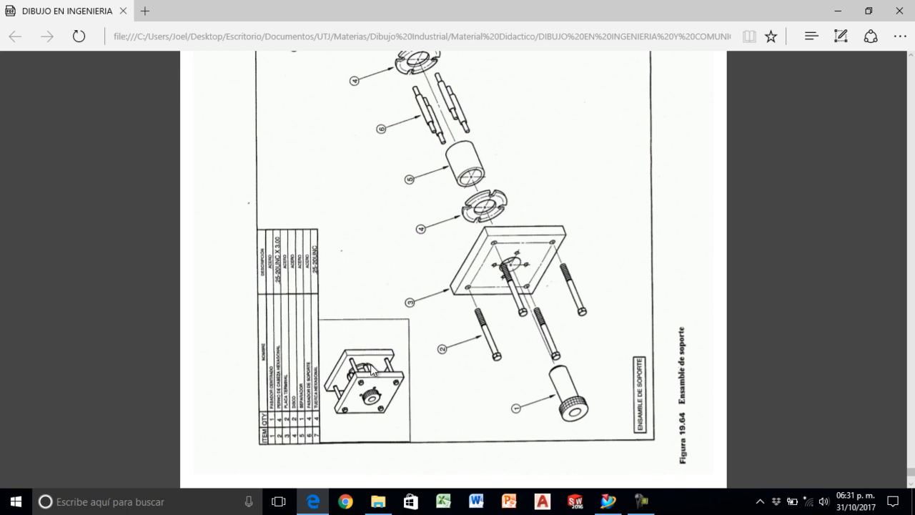
left_click(609, 501)
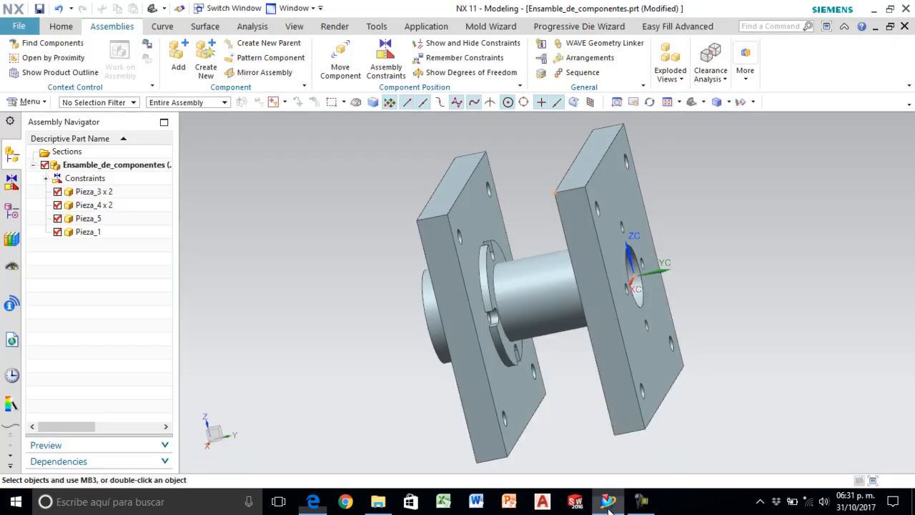
left_click(694, 102)
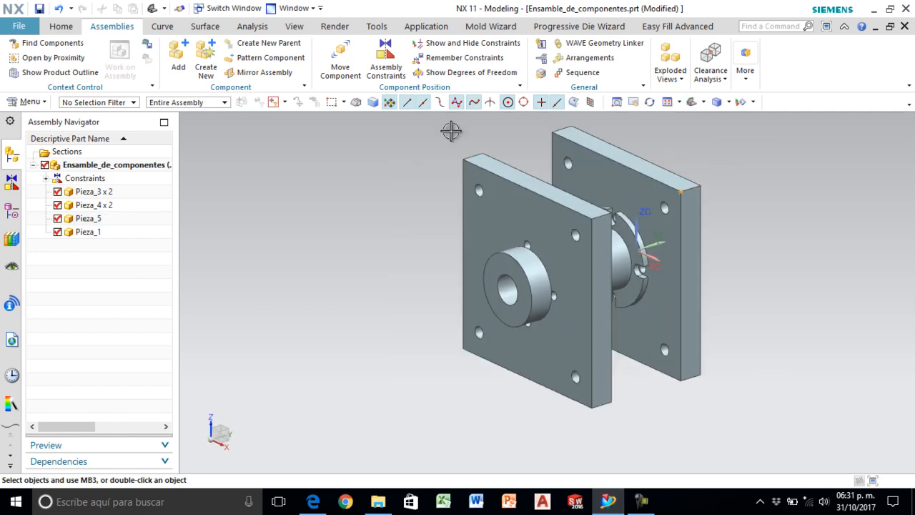
- Load the stepped support pin Pieza_6 from the Ensamble proyecto folder and place it at the front plate's upper corner
left_click(178, 57)
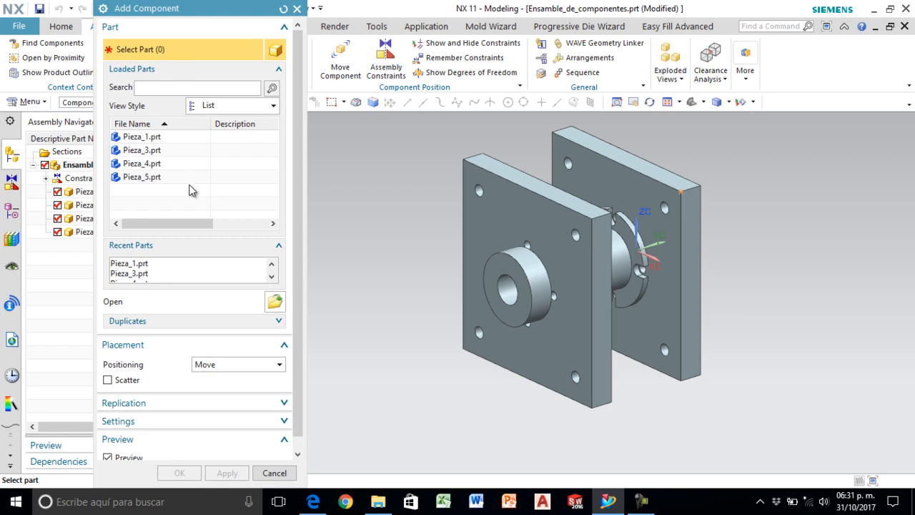
left_click(275, 301)
left_click(182, 230)
left_click(182, 217)
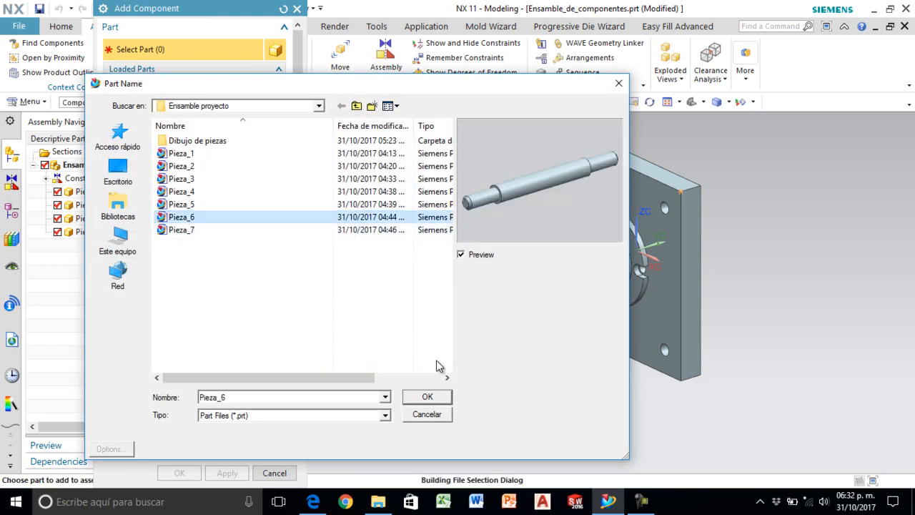
left_click(428, 396)
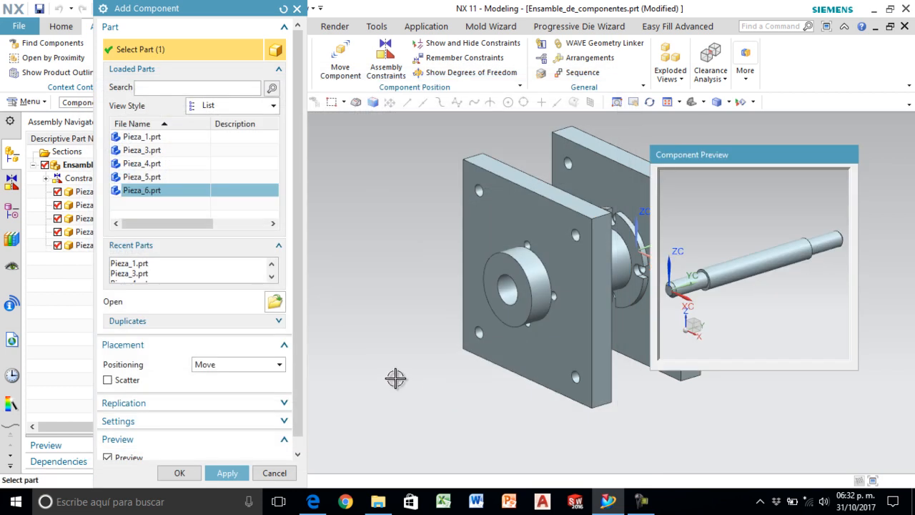
left_click(173, 474)
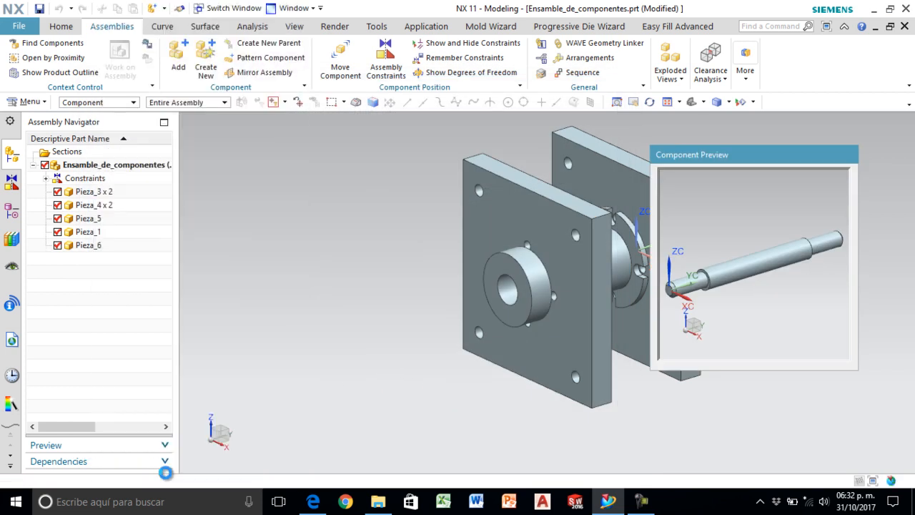
left_click(464, 157)
- Move the stepped support pin up along the Z axis to Z 2.5 in, clear above the plates
scroll(384, 236, "down", 3)
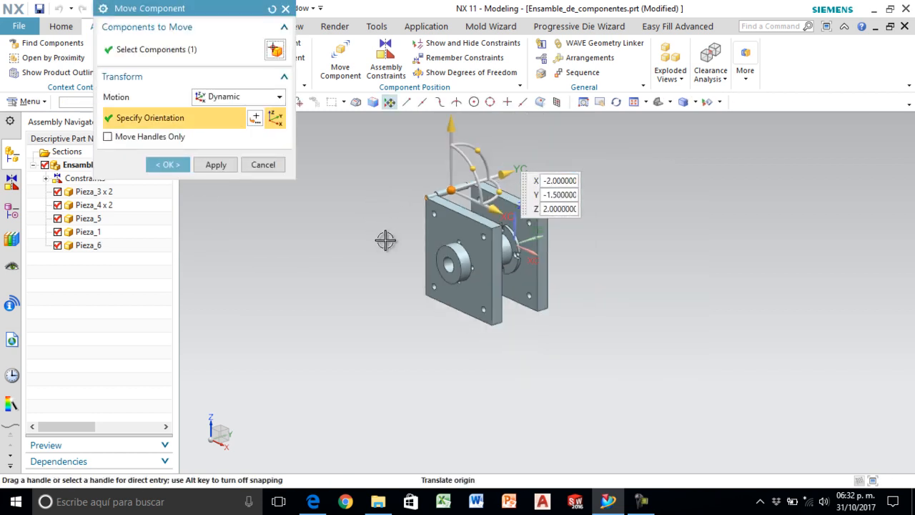
scroll(437, 161, "up", 2)
left_click_drag(461, 137, 464, 117)
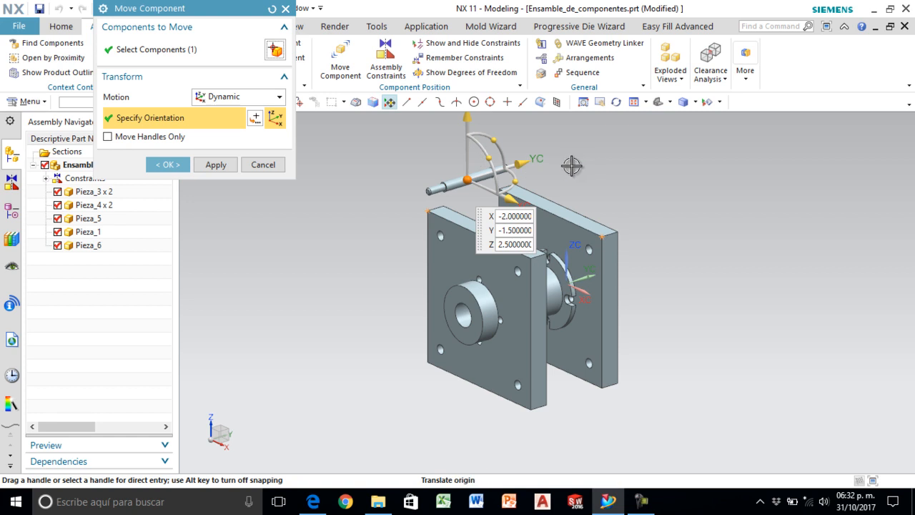
left_click(166, 165)
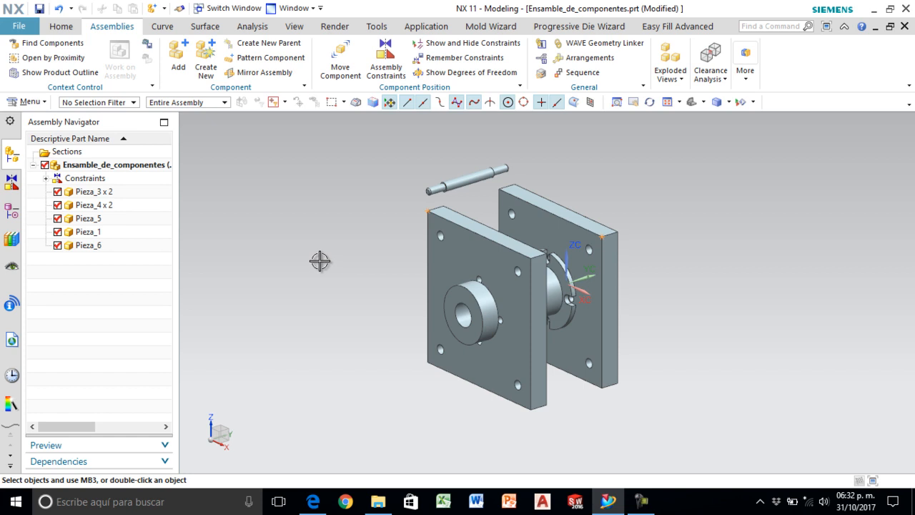
- Set up a Center constraint with the 2 to 2 subtype and select the support pin's two shoulder faces as the first pair
left_click(379, 64)
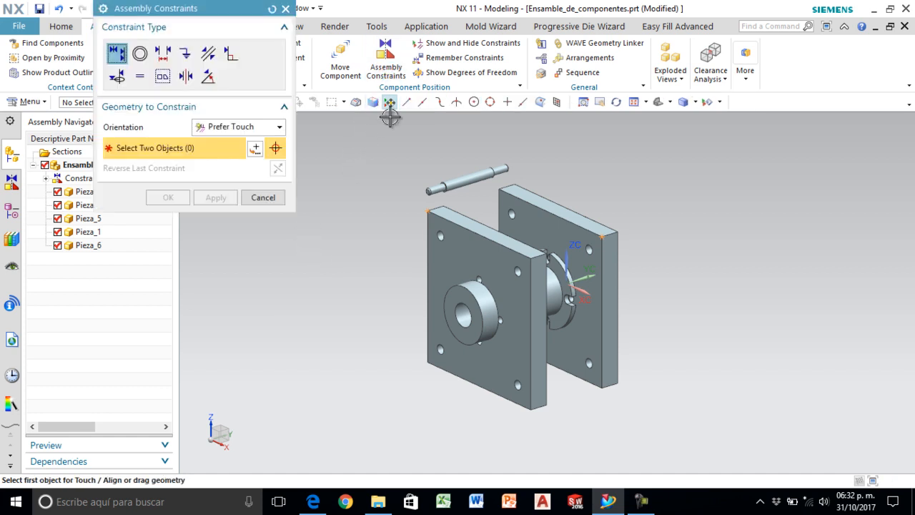
left_click(188, 78)
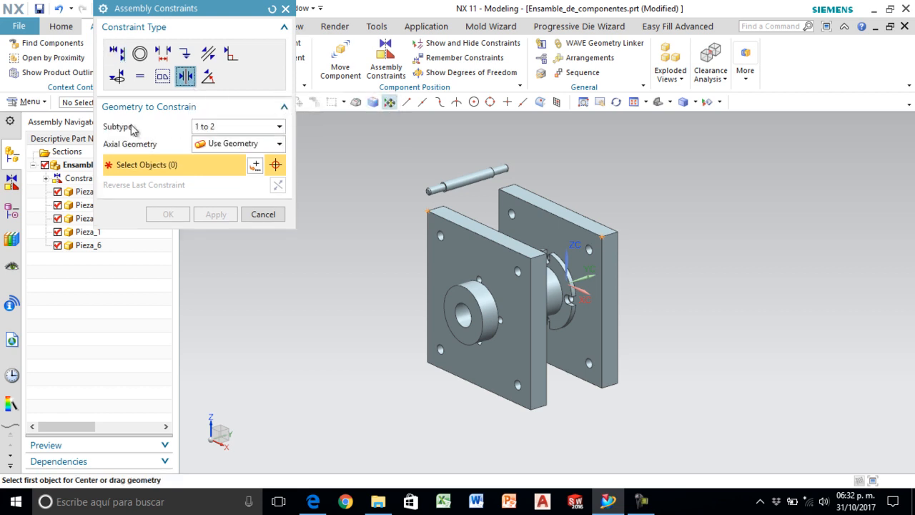
left_click(203, 134)
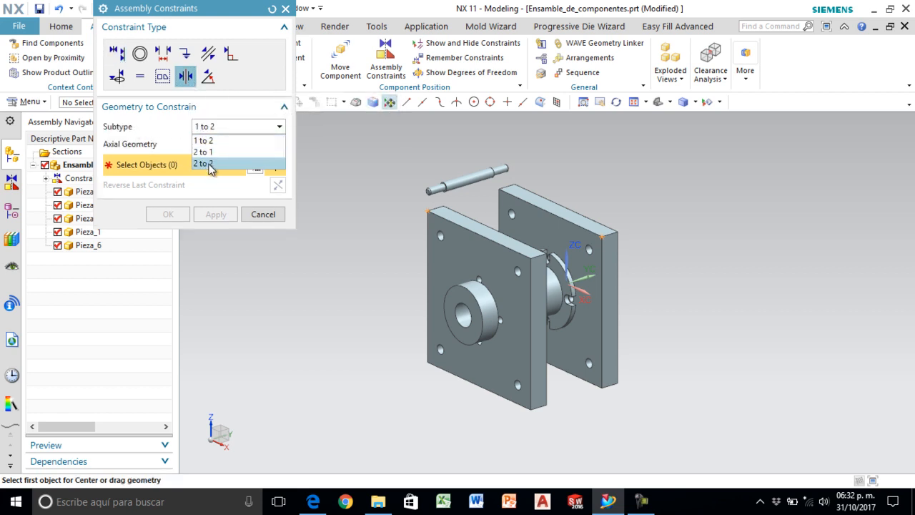
left_click(208, 165)
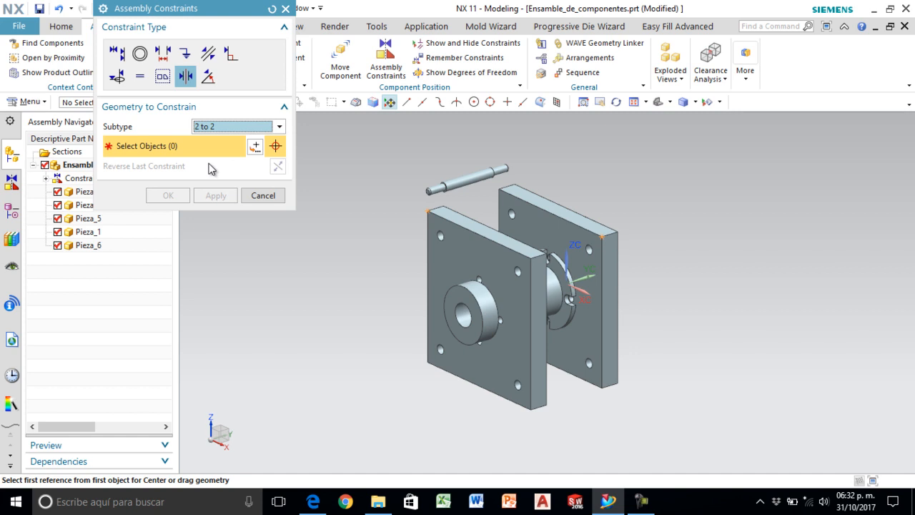
scroll(442, 180, "up", 5)
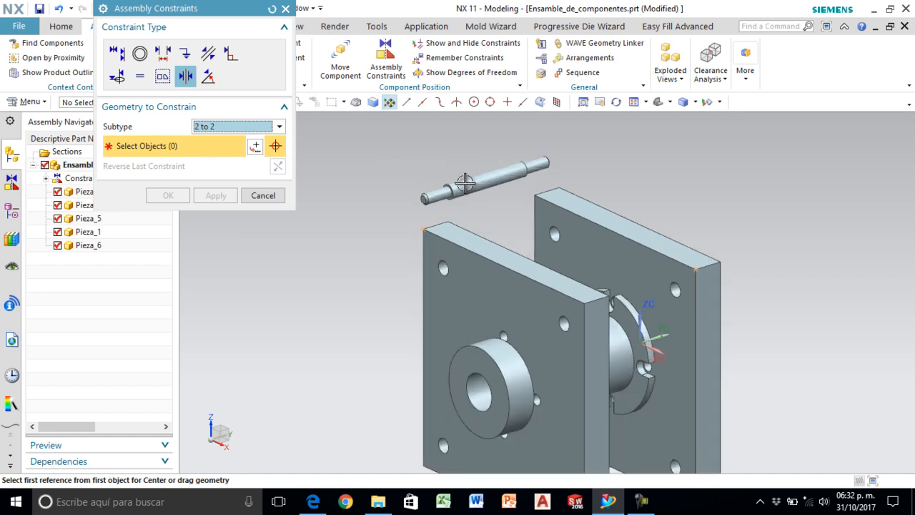
scroll(439, 187, "up", 2)
left_click(440, 200)
scroll(451, 173, "down", 2)
middle_click_drag(472, 178, 417, 186)
scroll(780, 130, "up", 2)
left_click(744, 128)
scroll(541, 207, "down", 2)
middle_click_drag(541, 207, 564, 266)
scroll(576, 262, "up", 2)
scroll(564, 266, "up", 2)
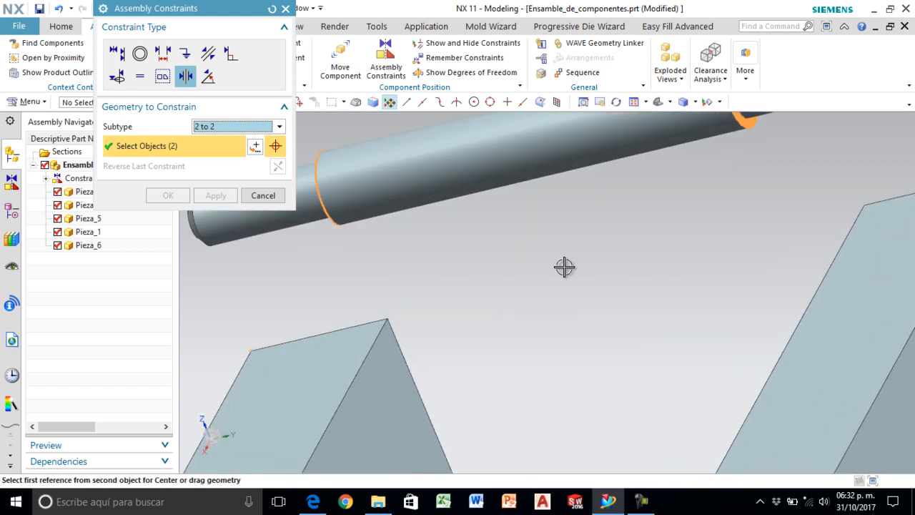
- Complete the 2 to 2 centering with the inner faces of the two slotted discs as the second pair
scroll(565, 264, "down", 2)
scroll(565, 265, "down", 2)
scroll(536, 334, "up", 2)
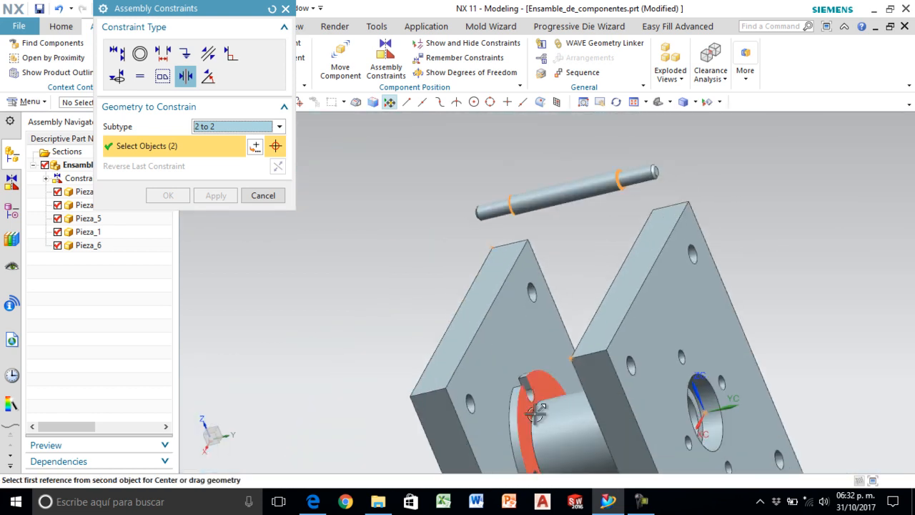
left_click(550, 381)
middle_click_drag(550, 381, 579, 380)
left_click(674, 338)
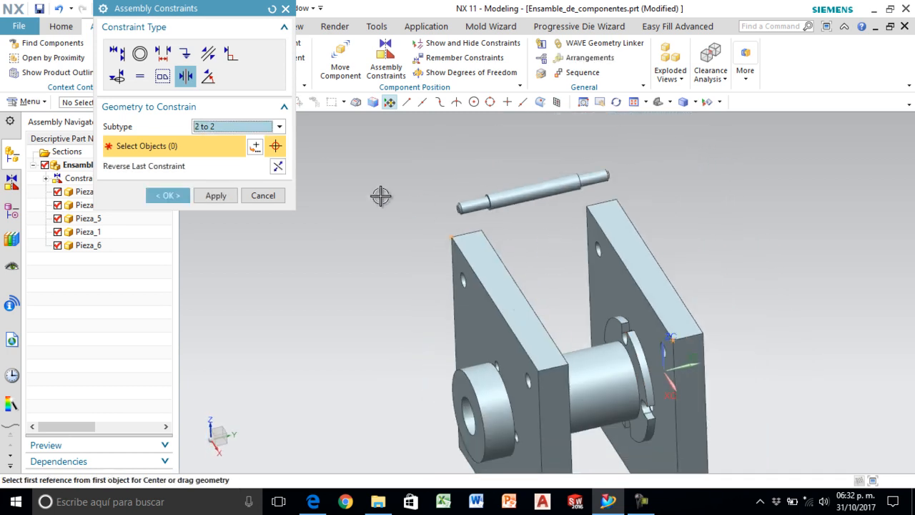
left_click(168, 195)
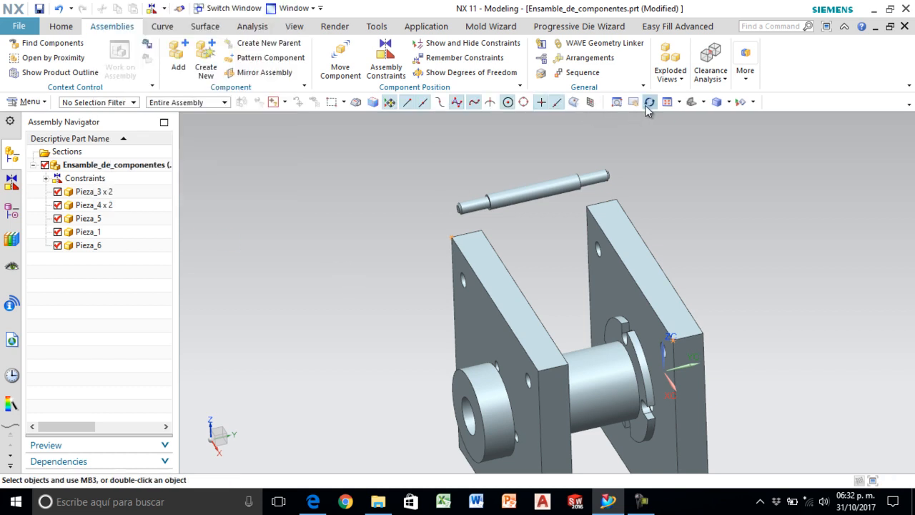
- Examine the support pin's centering between the plates in the Top view, and return to an isometric view
left_click(705, 103)
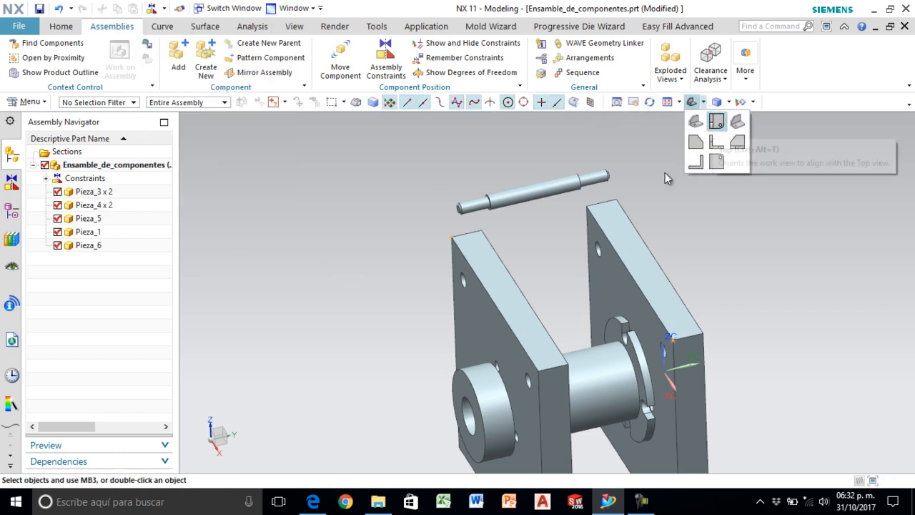
left_click(717, 123)
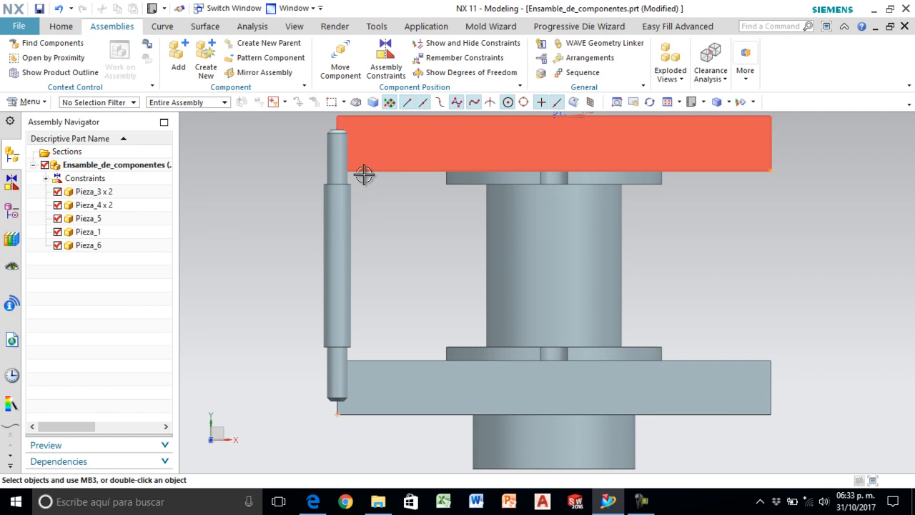
left_click(351, 184)
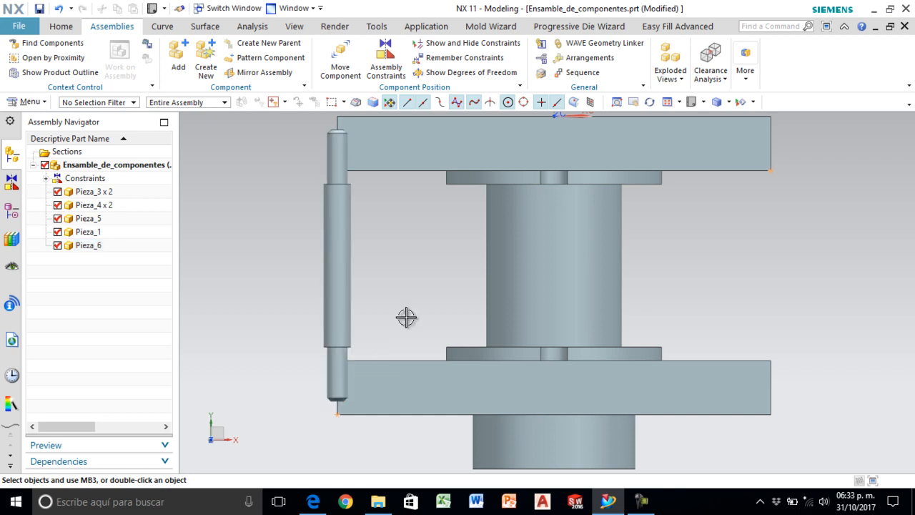
left_click(704, 105)
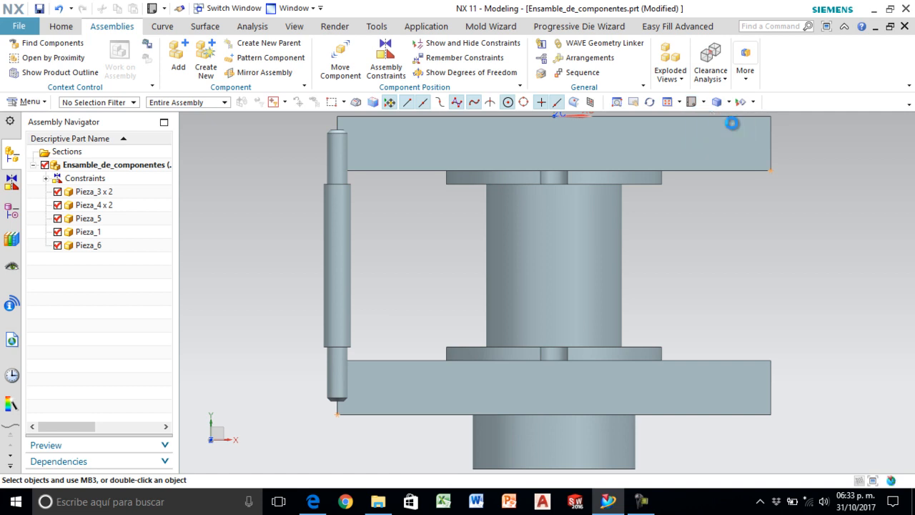
left_click(736, 118)
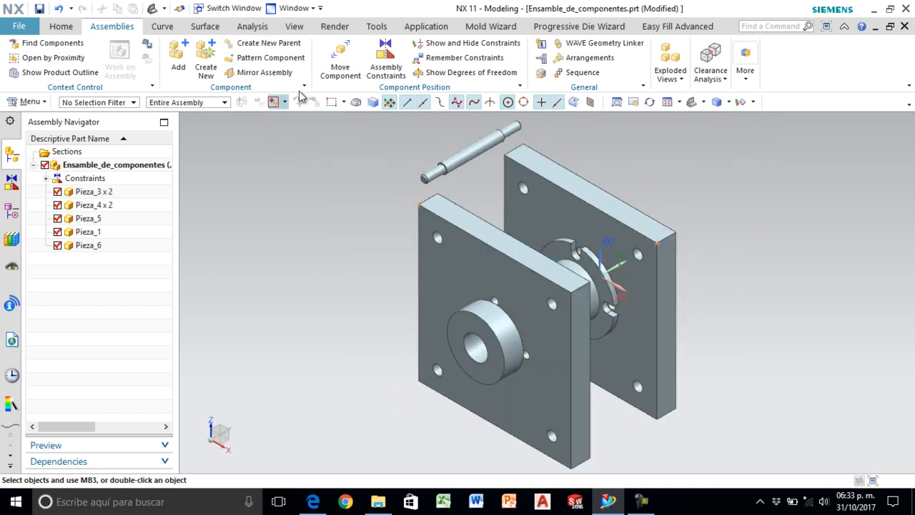
- Align the support pin's centerline with the rear plate's small hole in the disc's upper slot using a Touch/Align constraint
left_click(381, 65)
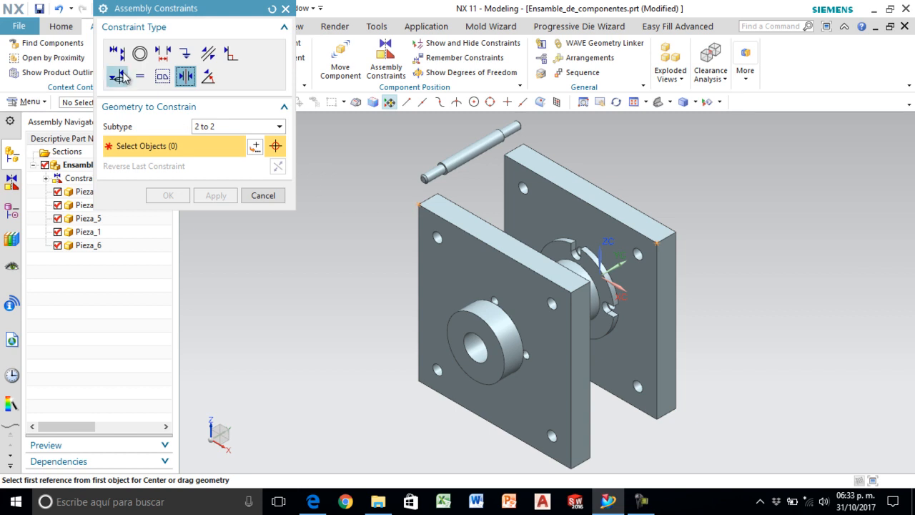
left_click(116, 53)
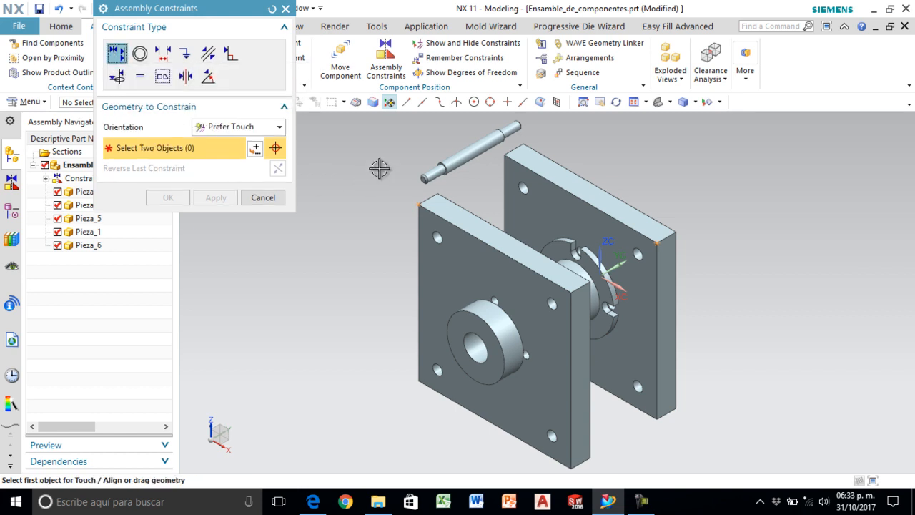
scroll(388, 164, "down", 2)
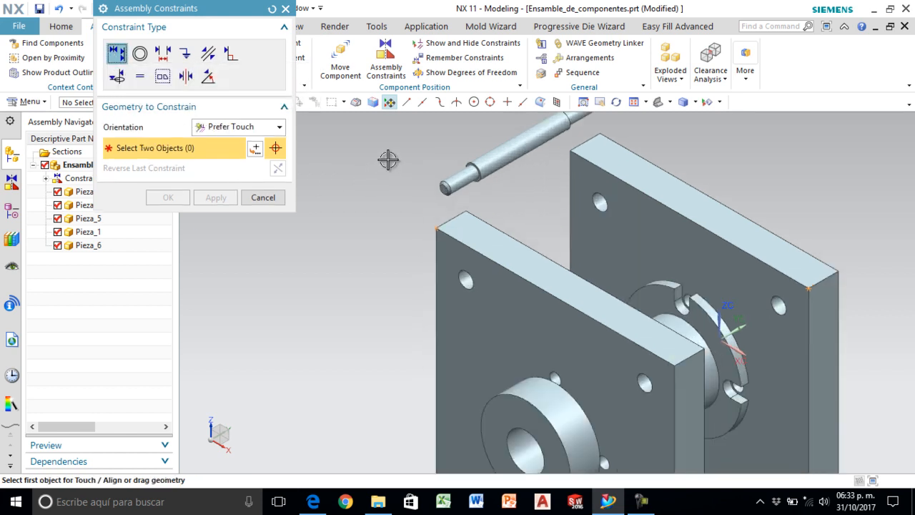
left_click(519, 148)
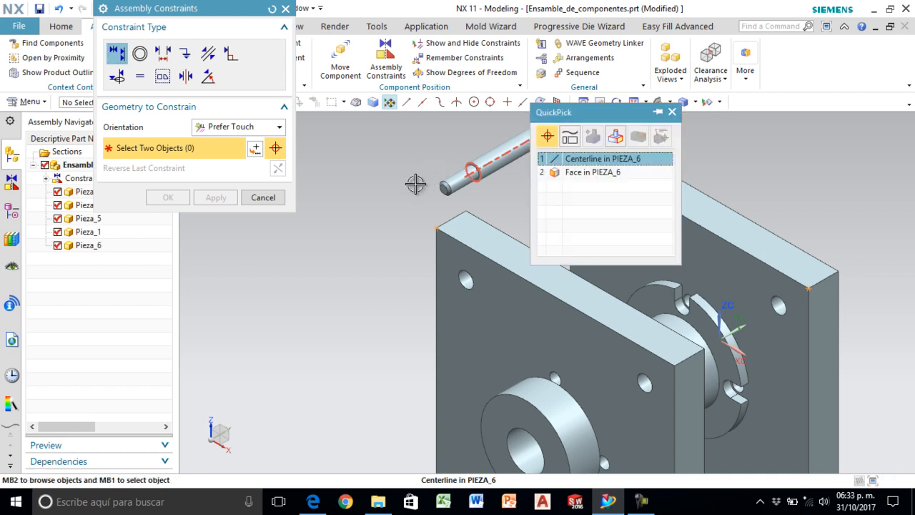
left_click(569, 160)
scroll(394, 239, "up", 1)
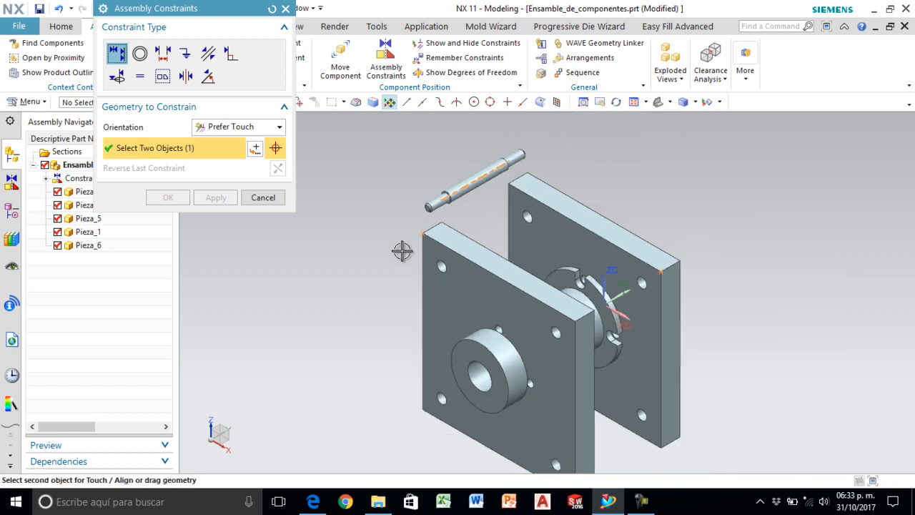
scroll(546, 282, "down", 4)
middle_click_drag(608, 289, 607, 358)
scroll(608, 358, "down", 2)
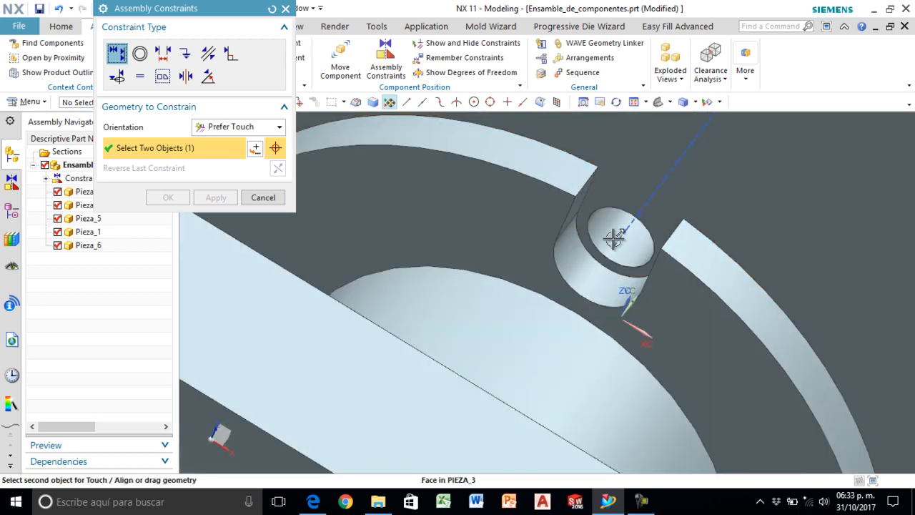
left_click(626, 230)
middle_click_drag(629, 253, 591, 303)
scroll(501, 271, "down", 2)
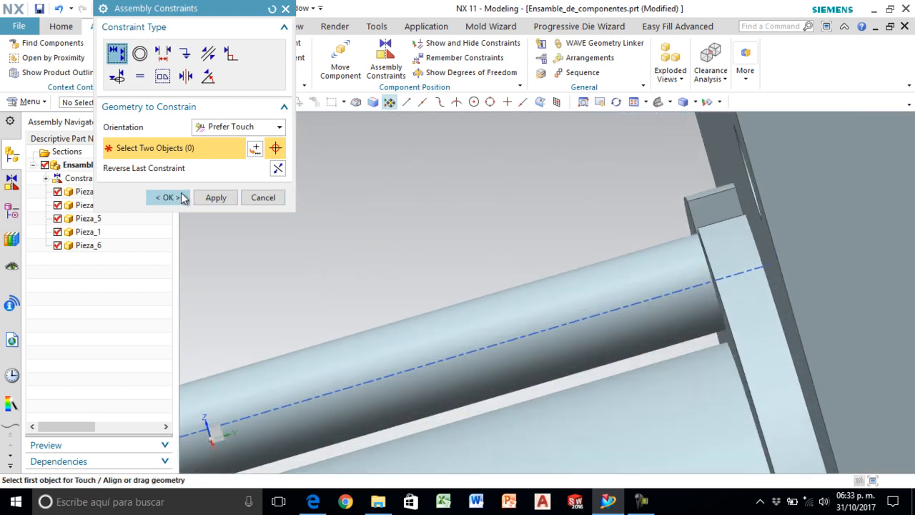
- Accept the support pin's alignment constraint and restore the isometric view of the assembly
left_click(168, 197)
scroll(502, 195, "up", 3)
middle_click_drag(503, 202, 715, 223)
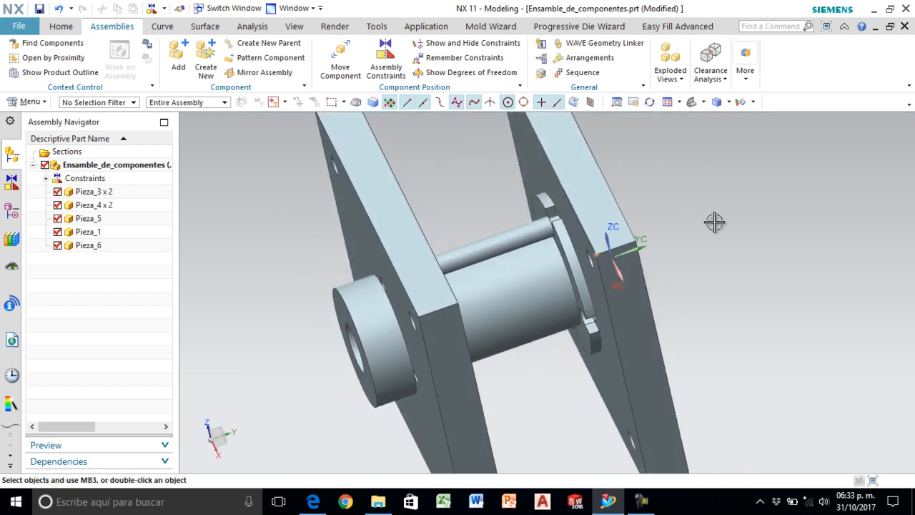
left_click(691, 104)
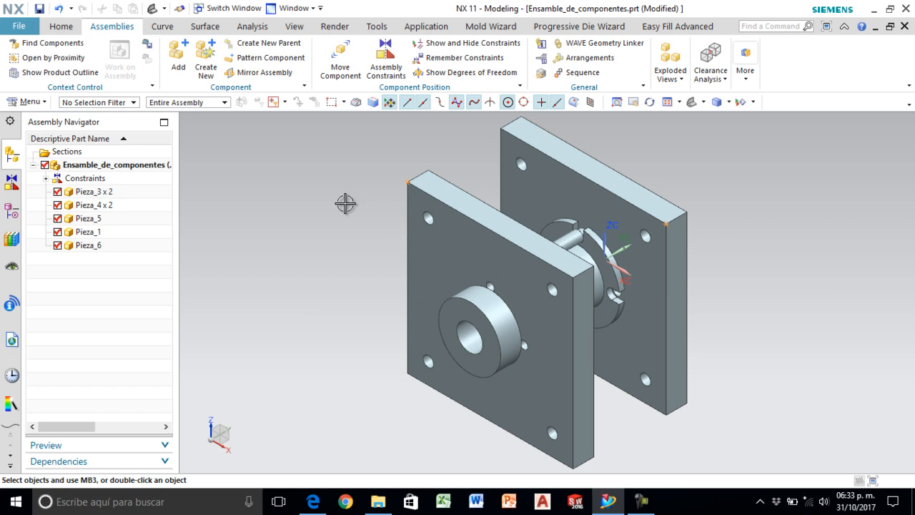
- Start a component pattern of the support pin Pieza_6 with a Circular layout
left_click(249, 60)
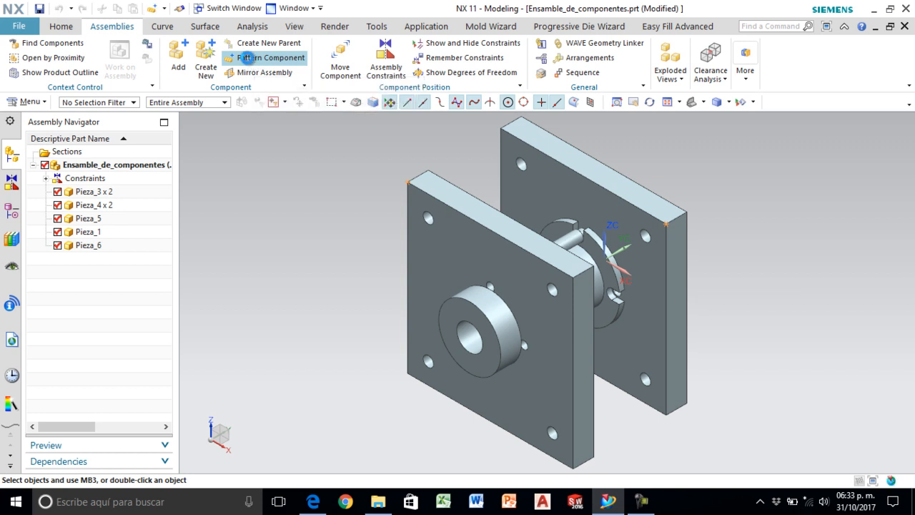
left_click(246, 58)
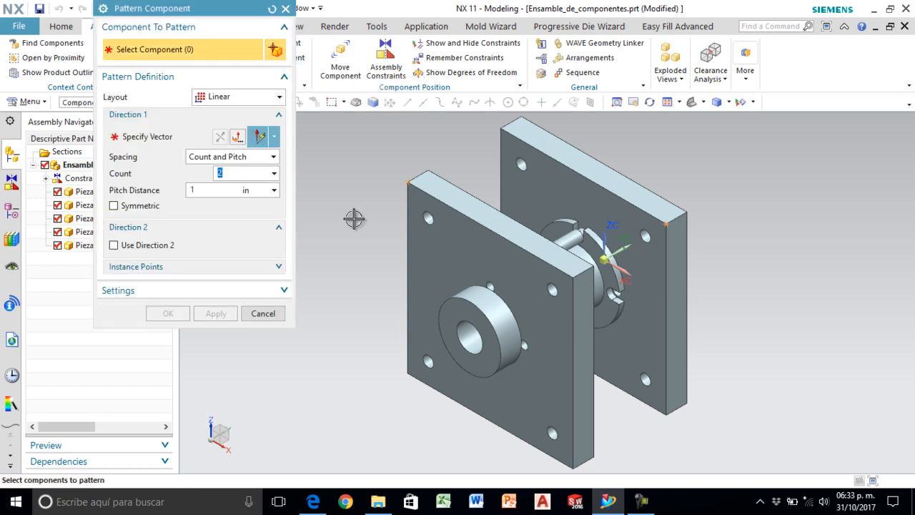
scroll(558, 243, "up", 3)
left_click(580, 236)
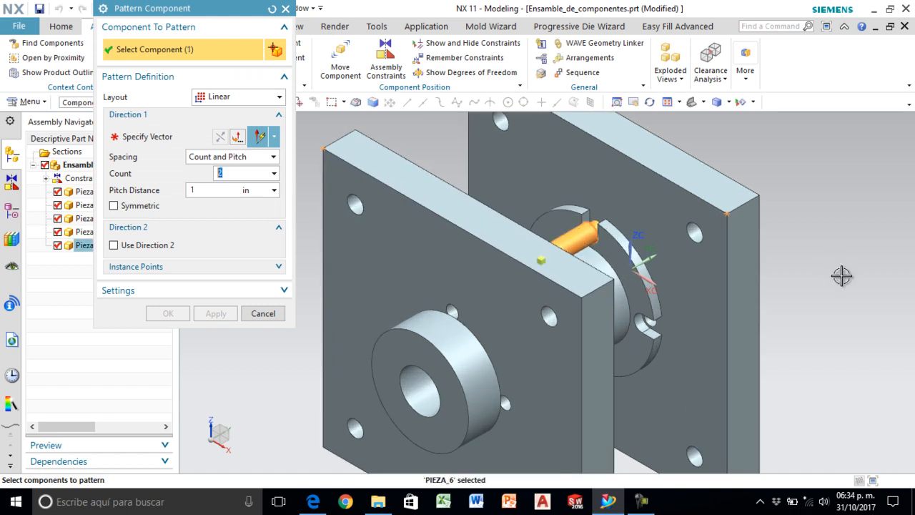
scroll(839, 275, "down", 3)
middle_click_drag(840, 278, 820, 293)
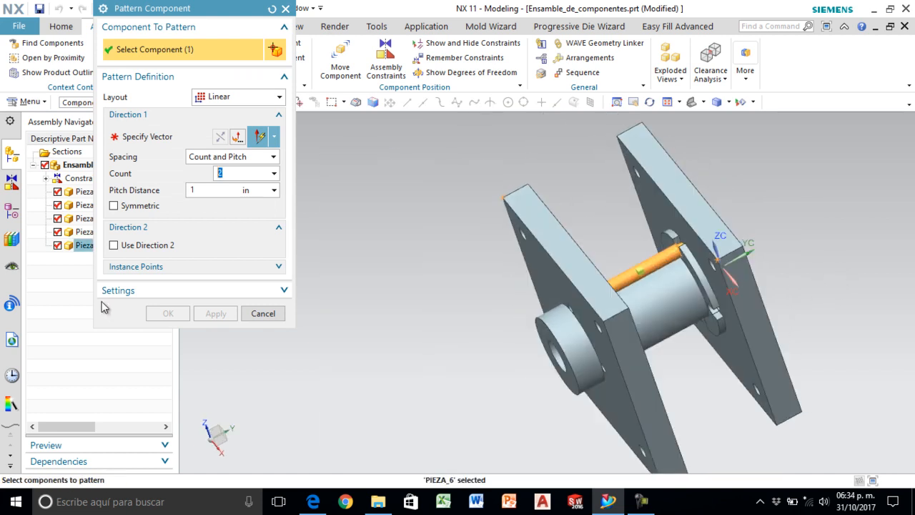
left_click(229, 99)
left_click(219, 126)
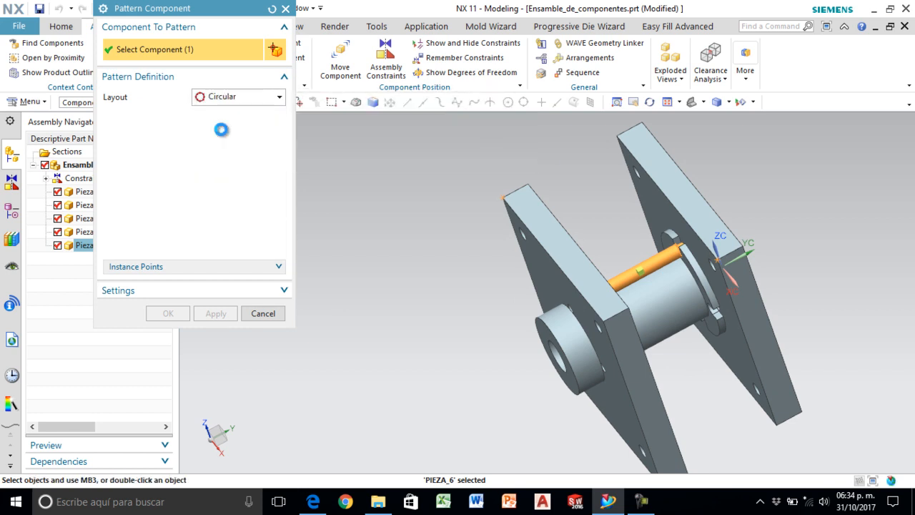
- Define the pattern's rotation axis along the Y-axis through the absolute origin at X 0, Y 0, Z 0
left_click(157, 162)
left_click(148, 138)
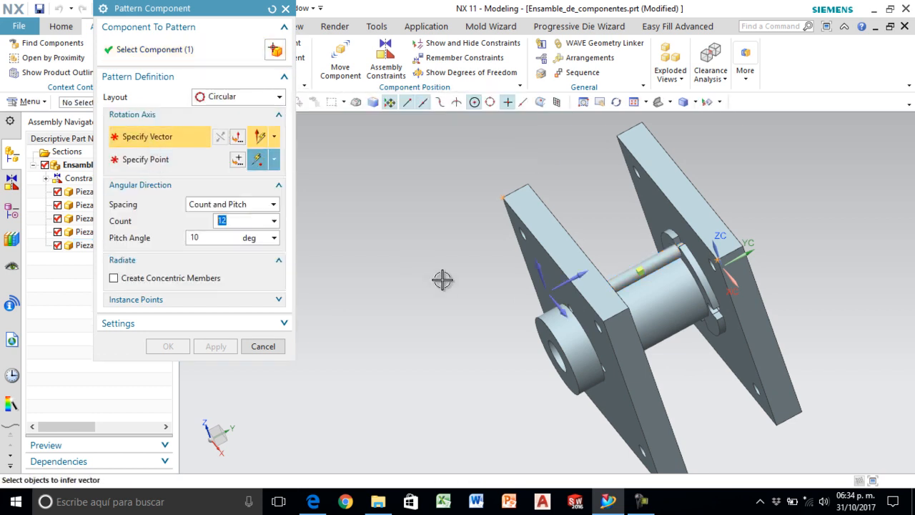
middle_click_drag(476, 344, 486, 339)
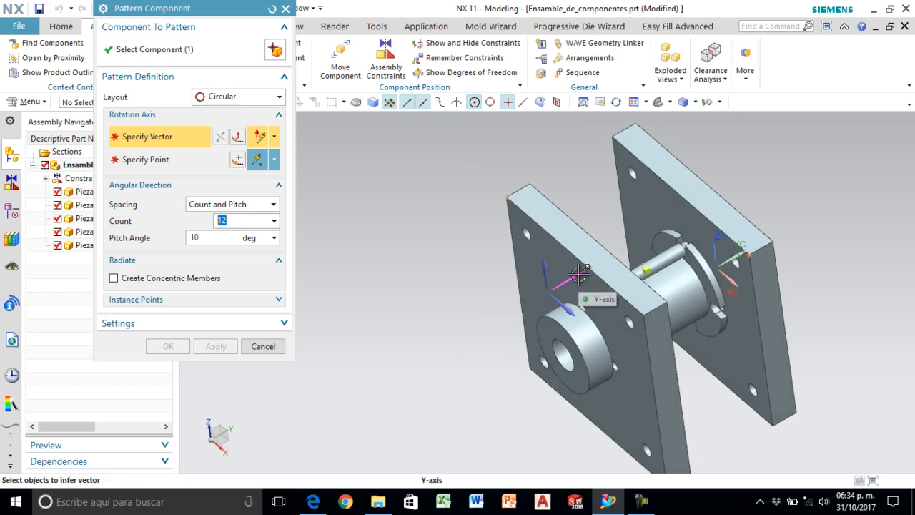
left_click(579, 273)
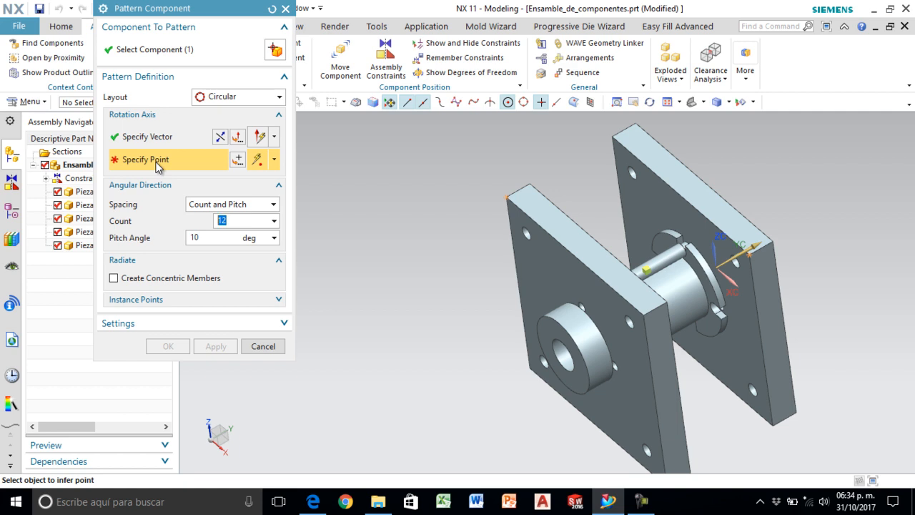
left_click(238, 160)
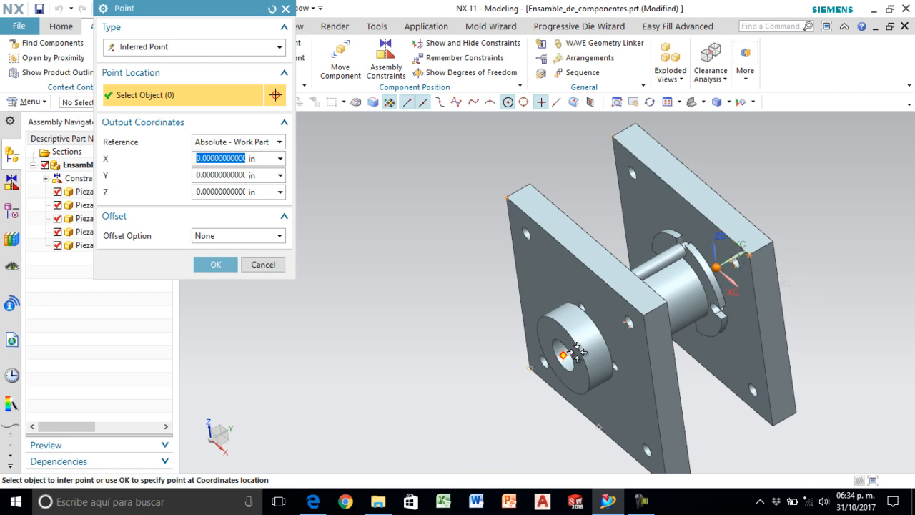
scroll(729, 292, "down", 2)
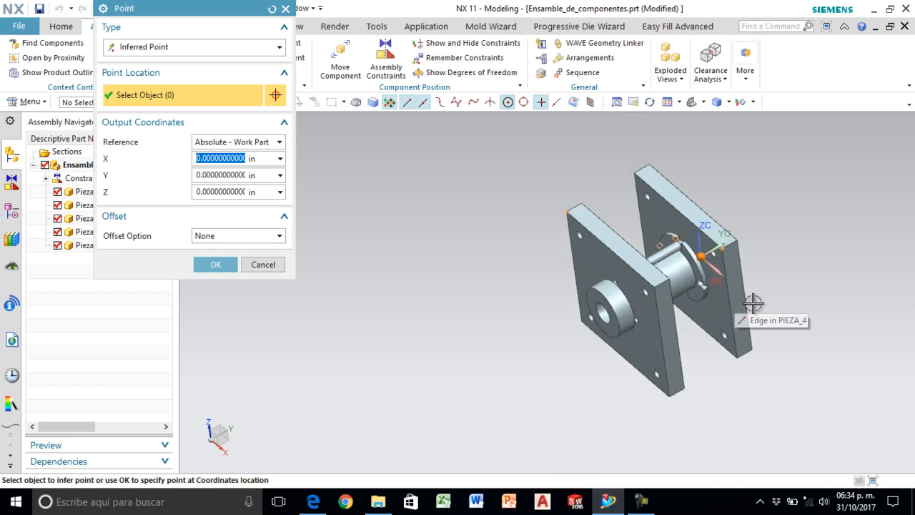
scroll(729, 292, "up", 1)
left_click(216, 264)
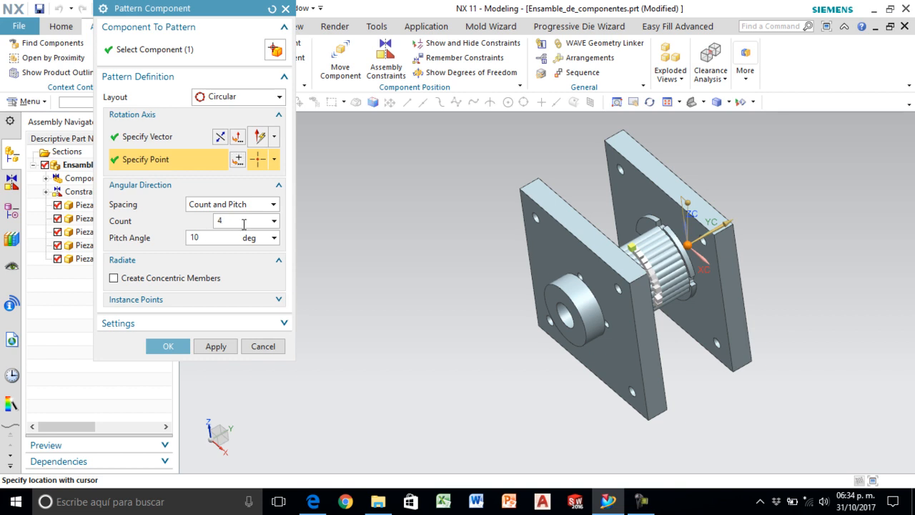
- Set the circular pattern to a count of 4 with a 90-degree pitch angle and create it
key("Return")
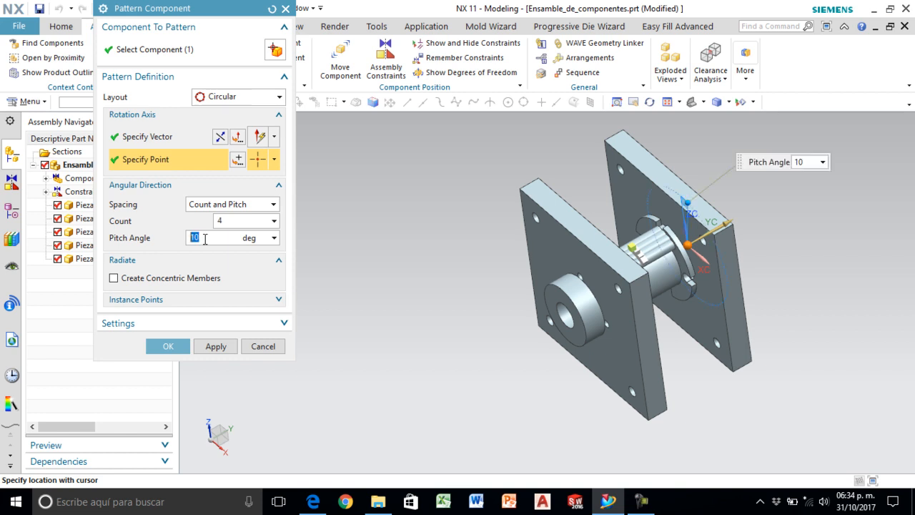
key("Return")
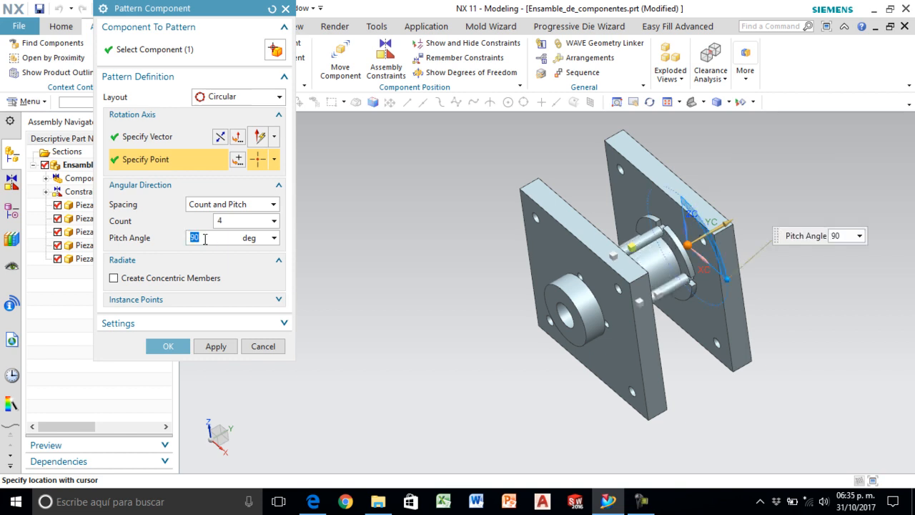
middle_click_drag(717, 345, 680, 363)
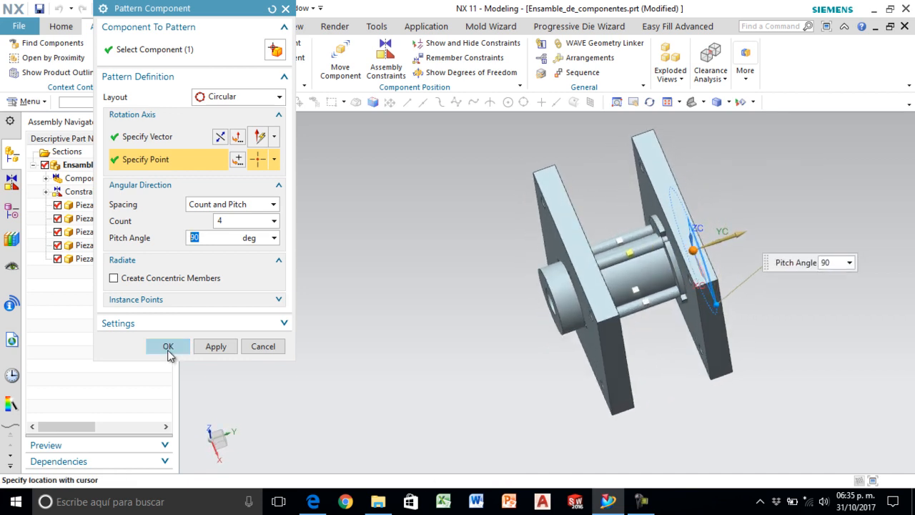
left_click(168, 346)
- Examine the patterned support pins between the plates, check the exploded drawing in Edge for the remaining parts, and return to NX
scroll(639, 279, "down", 3)
middle_click_drag(639, 280, 641, 375)
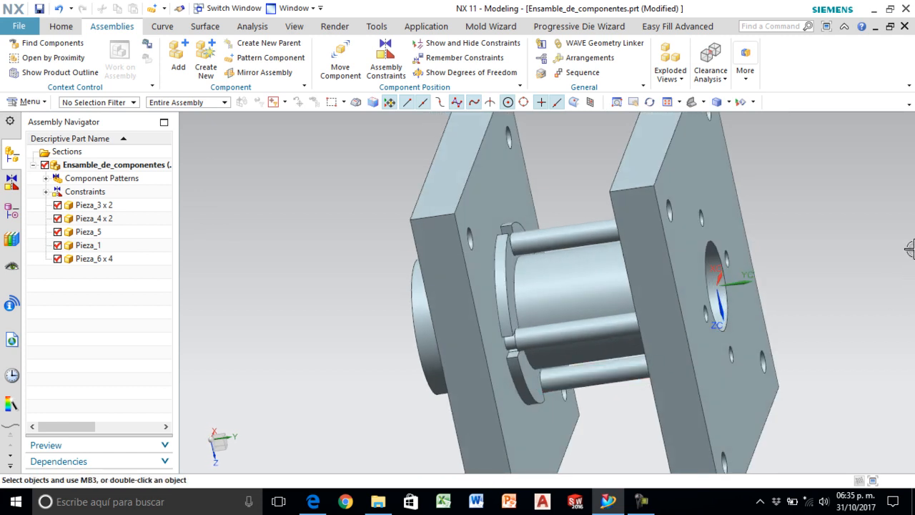
left_click(692, 101)
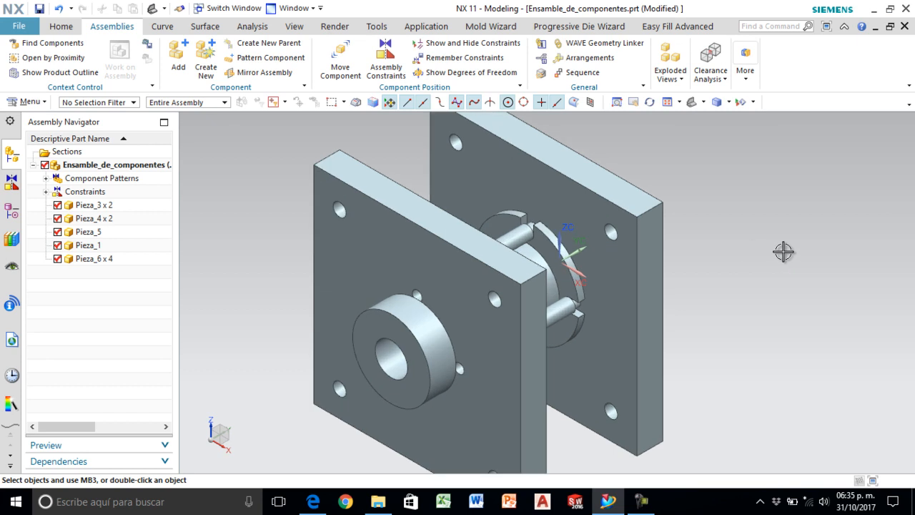
scroll(783, 251, "down", 2)
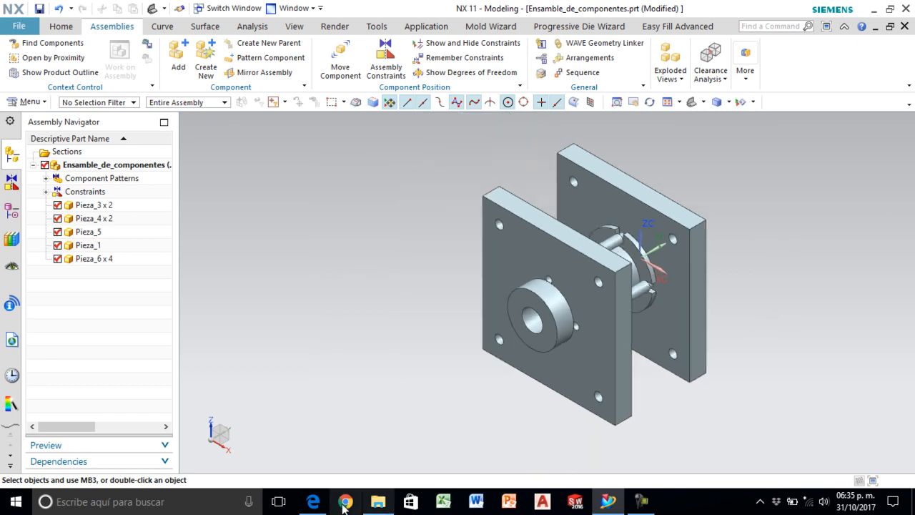
left_click(313, 502)
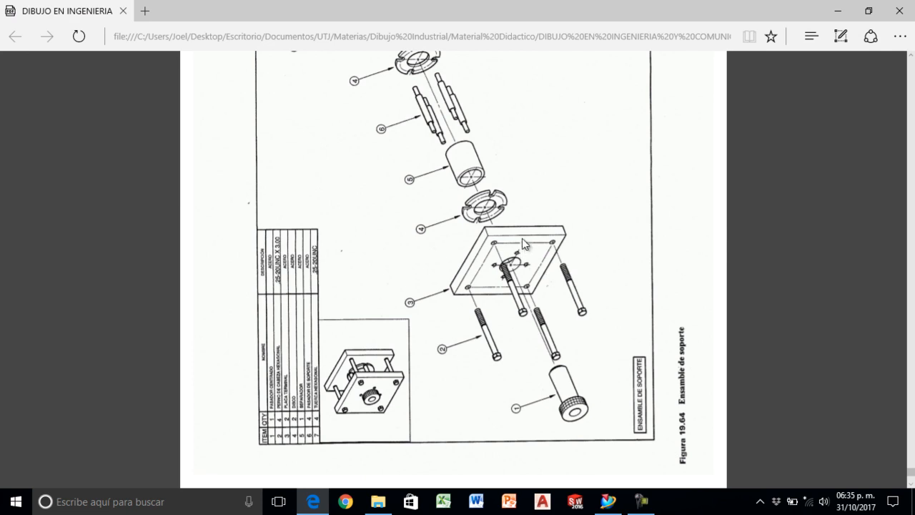
scroll(523, 243, "up", 4)
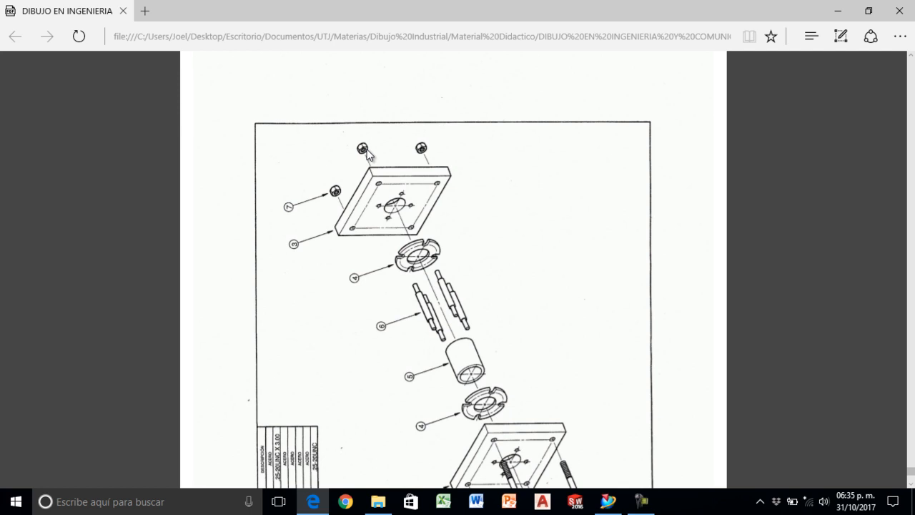
scroll(483, 361, "down", 4)
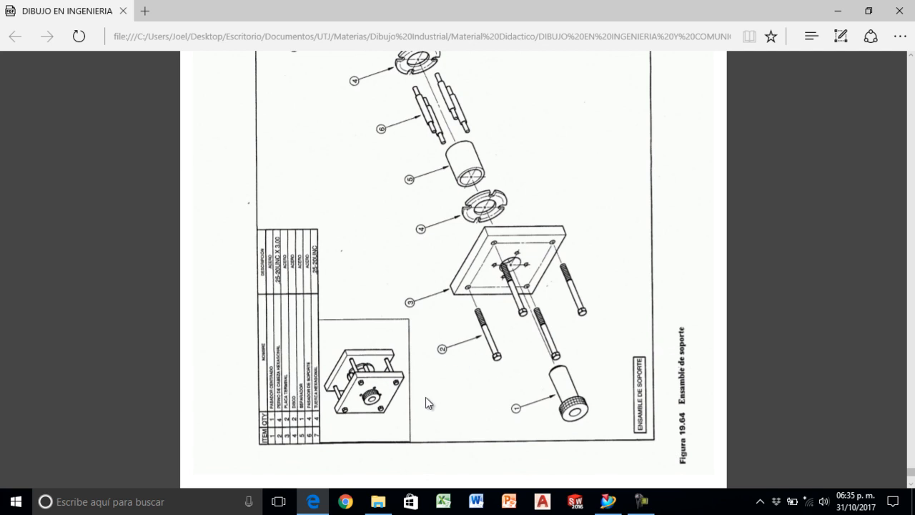
left_click(608, 502)
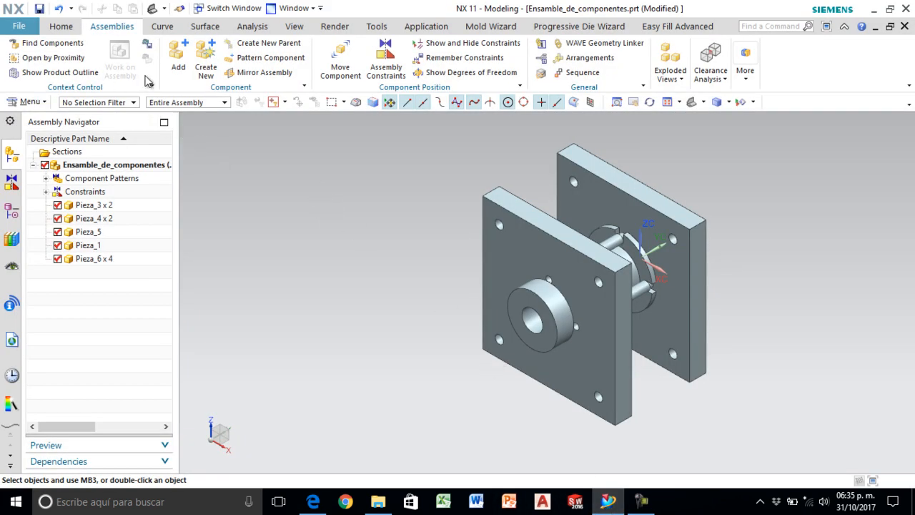
- Add the hex bolt Pieza_2 to the assembly with Move positioning at X -2, Y -2.75, Z 2 in
left_click(179, 61)
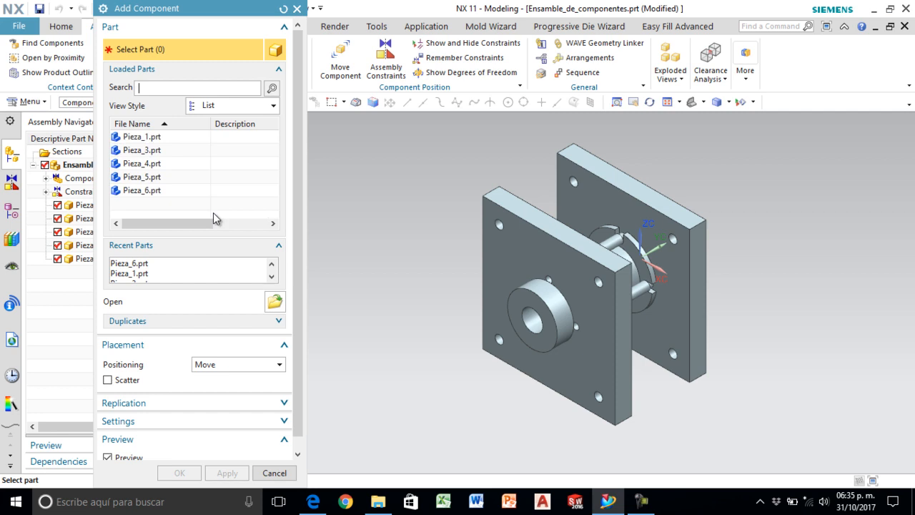
left_click(276, 303)
left_click(197, 167)
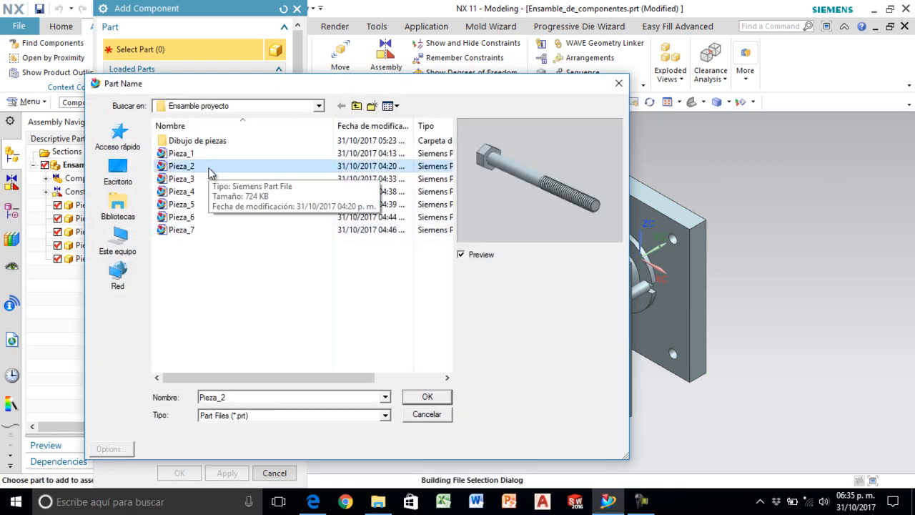
left_click(427, 400)
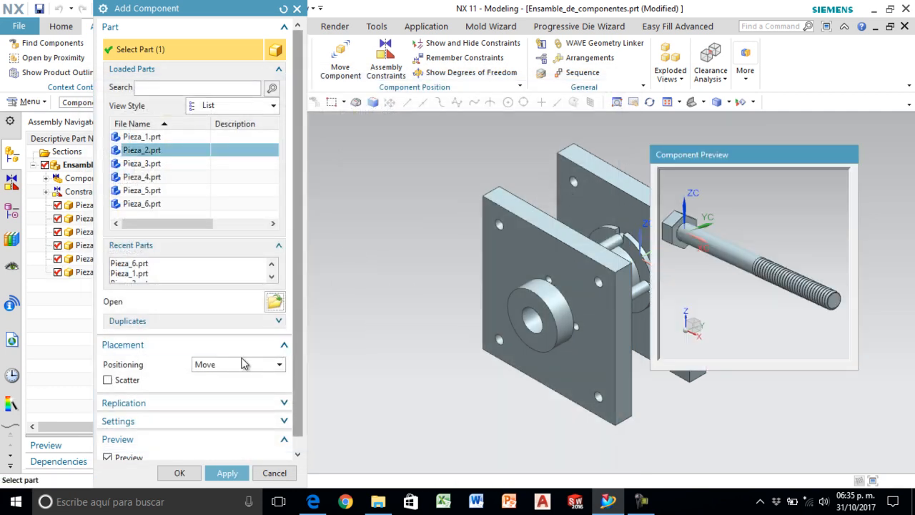
left_click(180, 472)
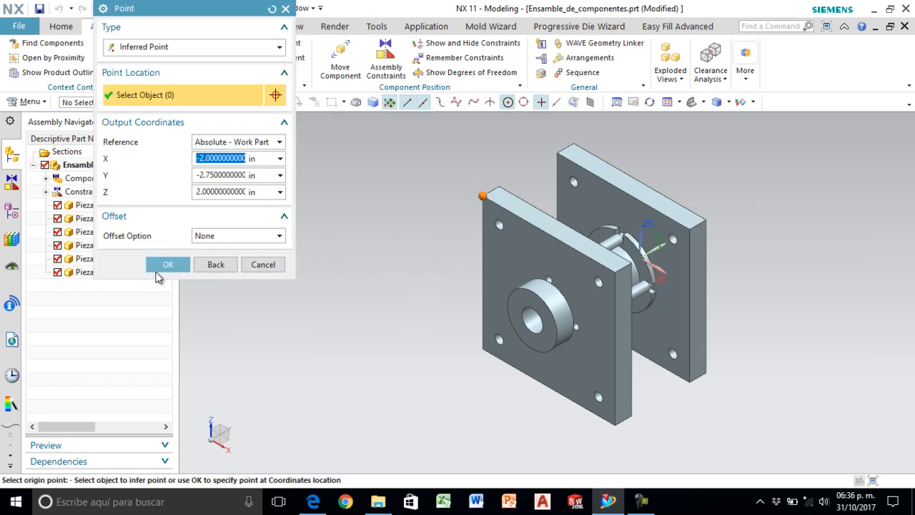
left_click(165, 265)
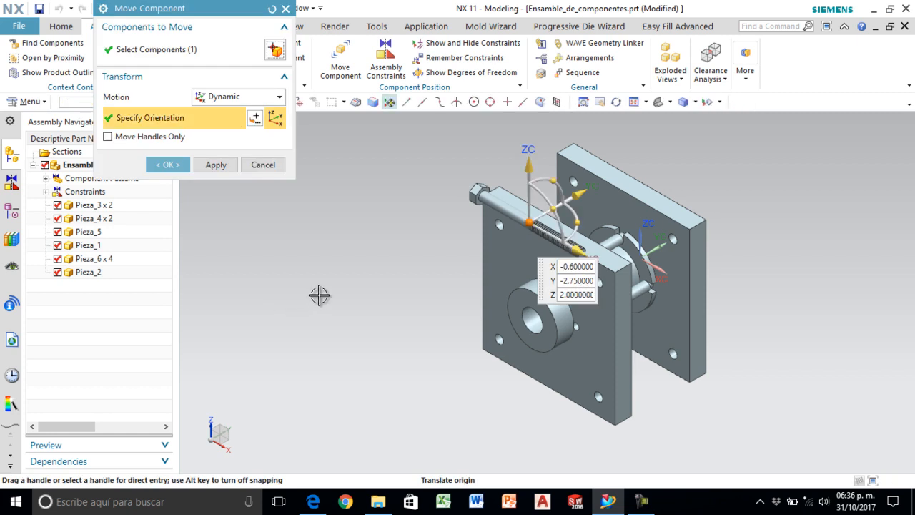
- Move the hex bolt clear of the front plate and rotate it 90 degrees about the ZC-axis
left_click_drag(575, 192, 432, 227)
left_click(458, 290)
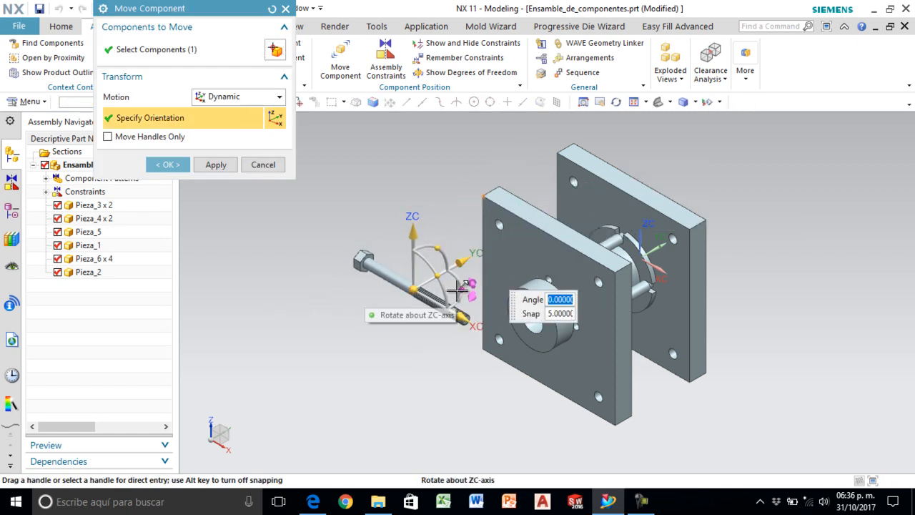
type("90")
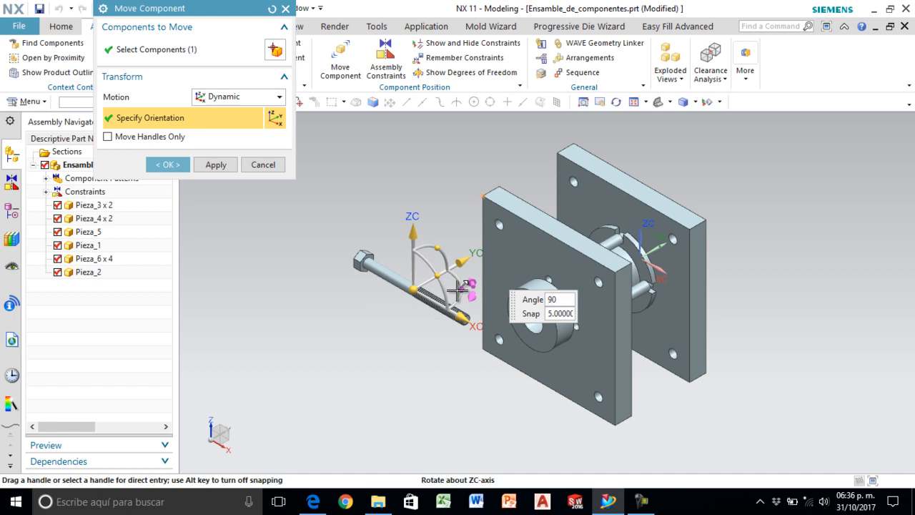
key("Return")
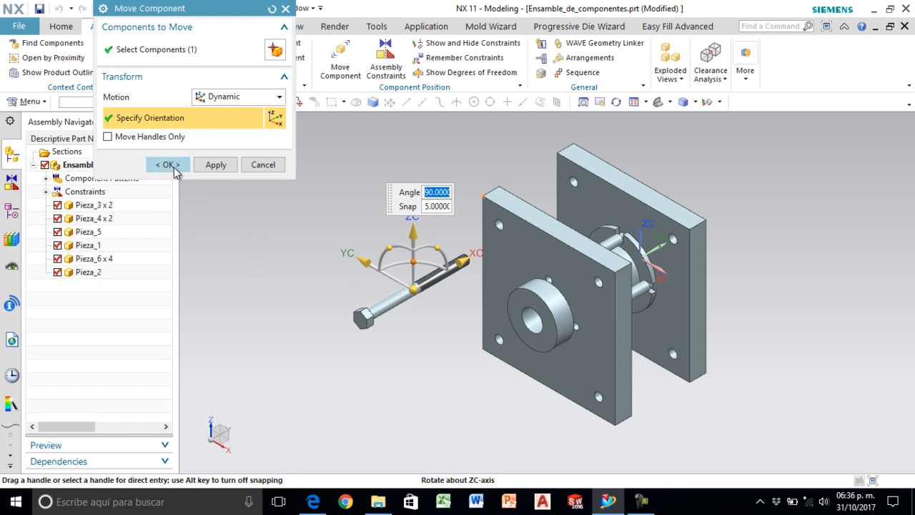
left_click(169, 165)
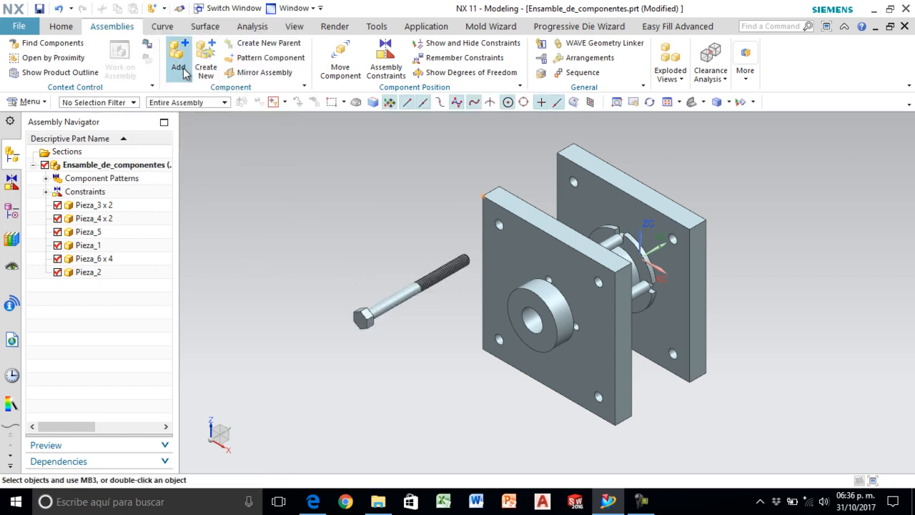
- Align the hex bolt's centerline with the front plate's upper-right corner hole using a Touch/Align constraint
left_click(391, 53)
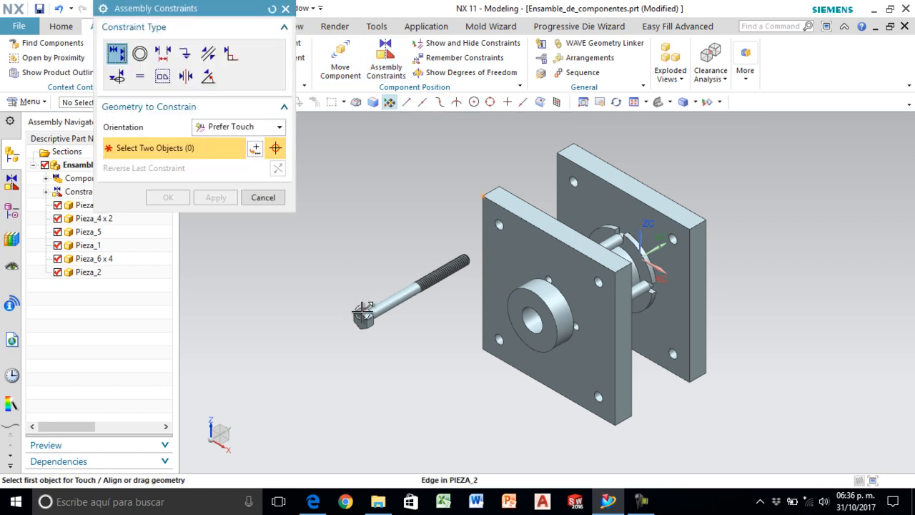
left_click(393, 301)
scroll(614, 287, "up", 3)
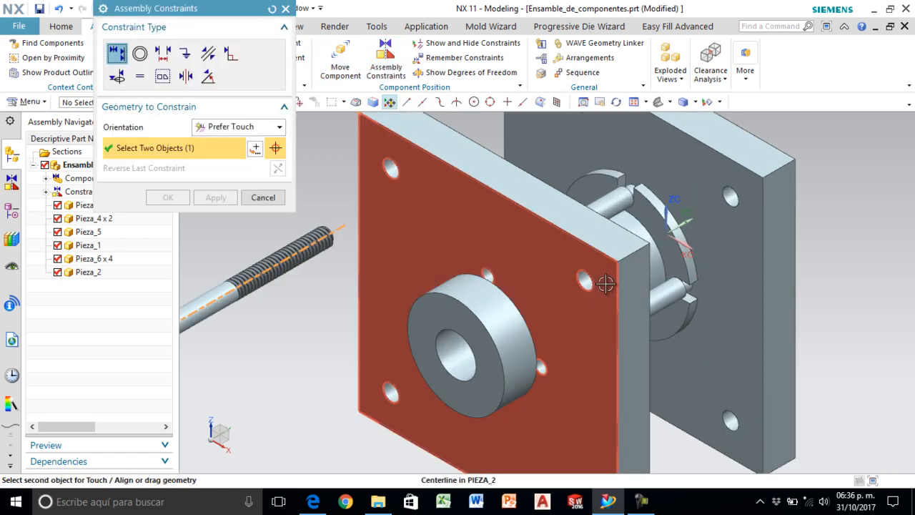
left_click(586, 279)
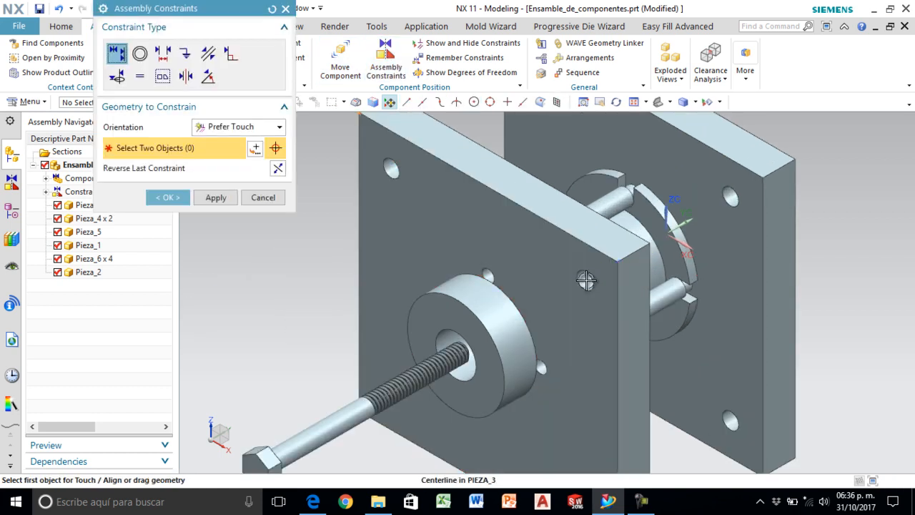
- Apply the bolt alignment and seat the underside of the hex bolt's head on the front plate's outer face with a Touch/Align constraint
scroll(490, 340, "down", 3)
middle_click_drag(410, 378, 299, 284)
left_click(216, 197)
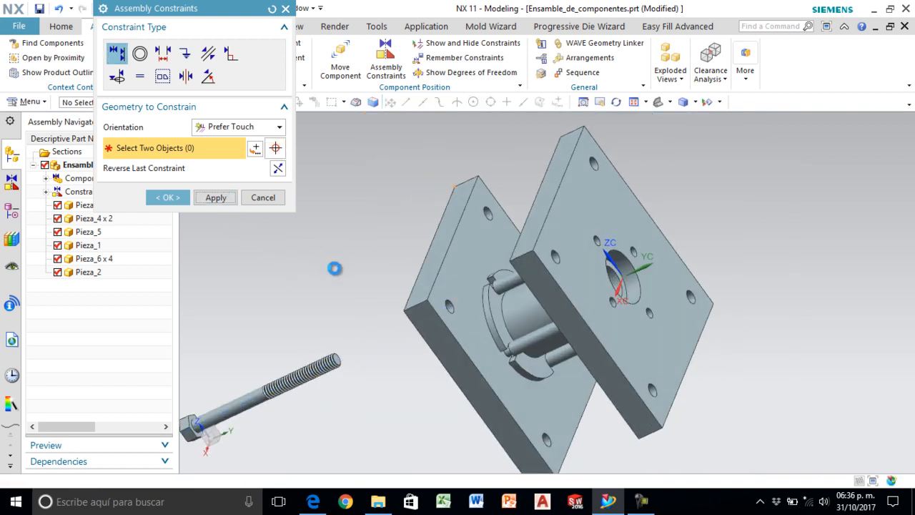
scroll(302, 331, "down", 2)
scroll(268, 363, "up", 5)
left_click(254, 375)
middle_click_drag(321, 381, 362, 372)
scroll(362, 372, "down", 5)
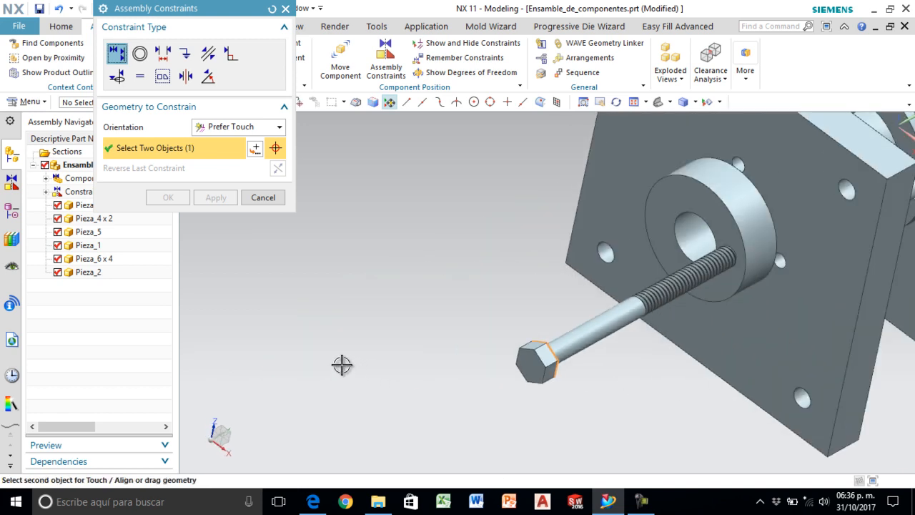
left_click(695, 265)
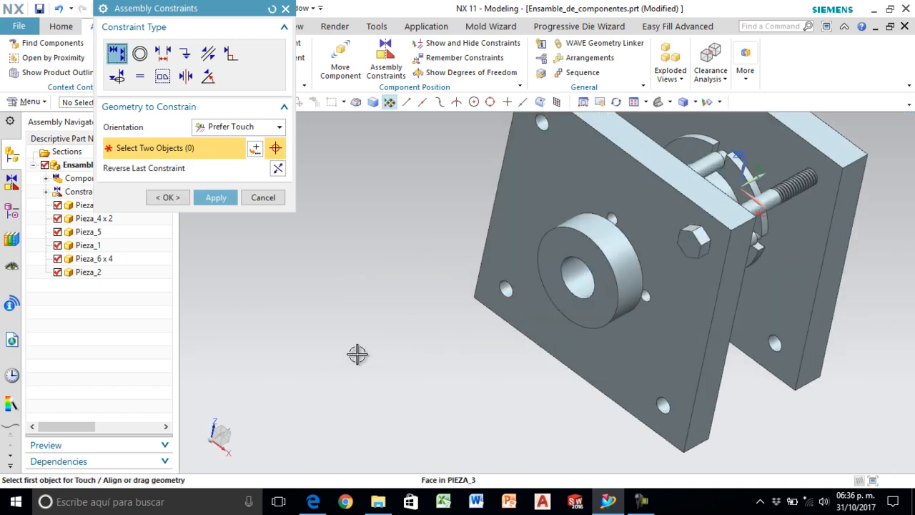
middle_click_drag(376, 348, 321, 343)
left_click(169, 197)
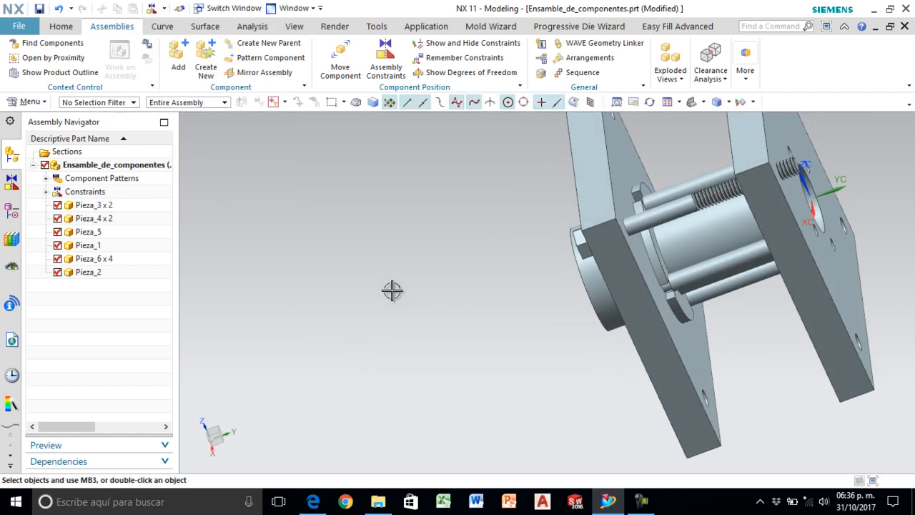
scroll(394, 288, "down", 4)
scroll(383, 297, "up", 1)
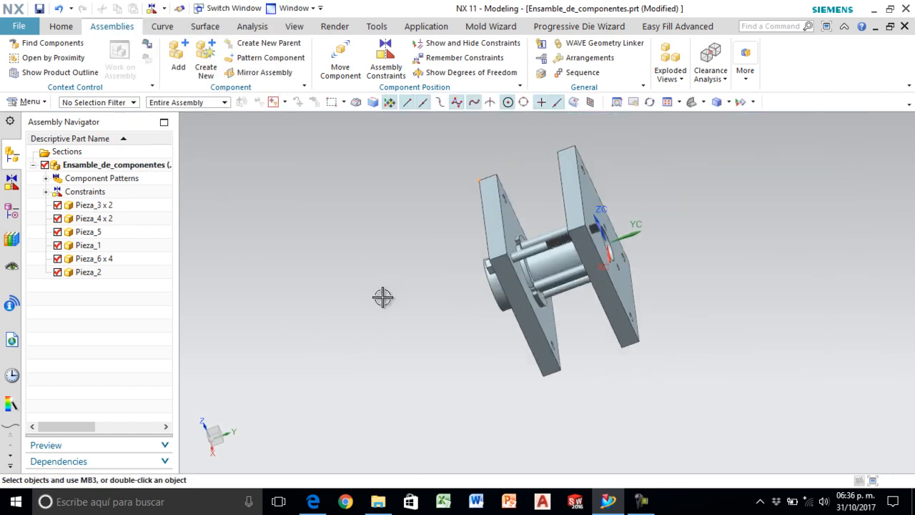
left_click(694, 103)
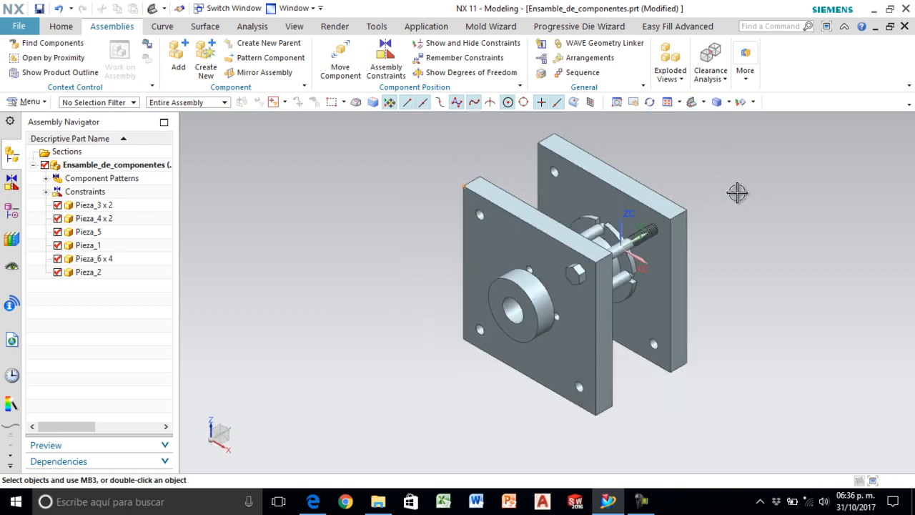
- Add the hex nut Pieza_7 to the assembly with Move positioning at the rear plate's upper-right corner
left_click(179, 58)
left_click(275, 302)
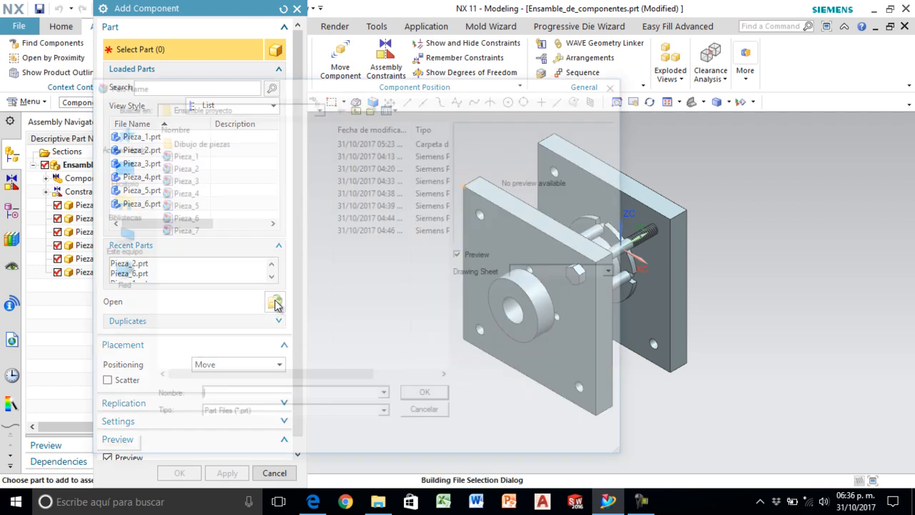
left_click(174, 233)
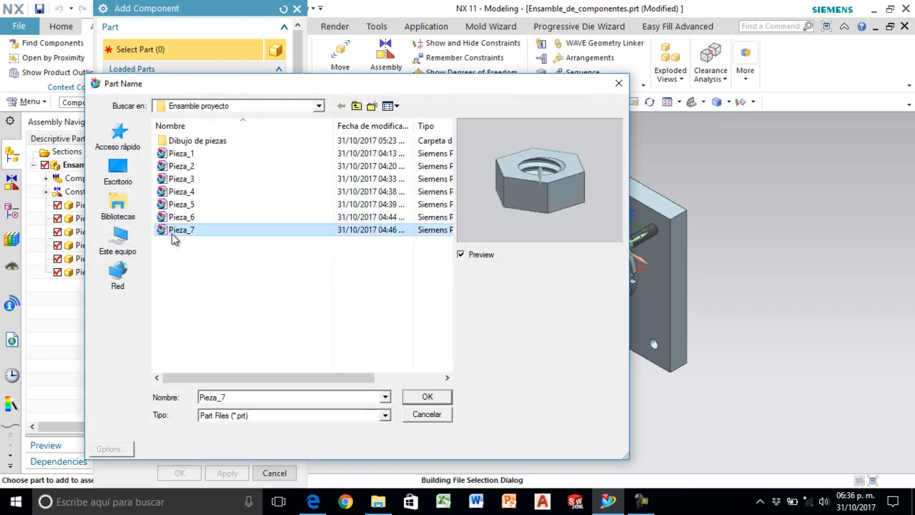
left_click(417, 397)
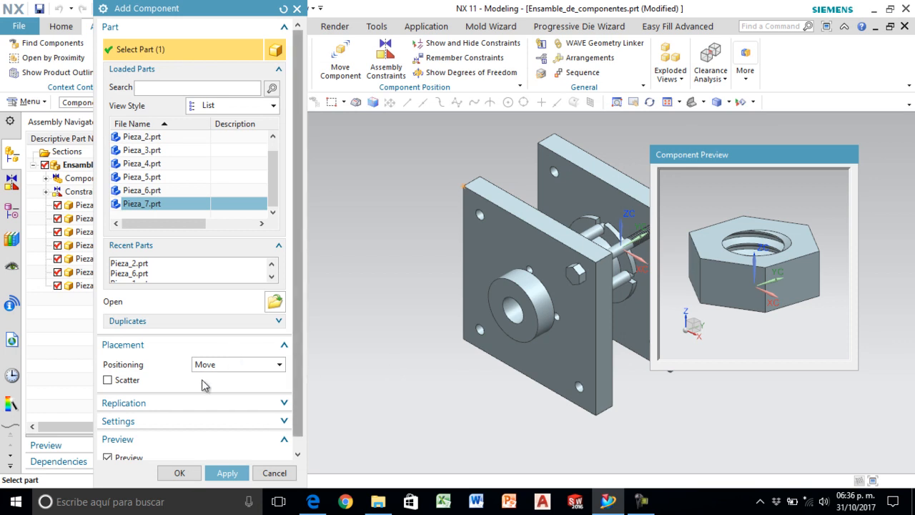
left_click(180, 472)
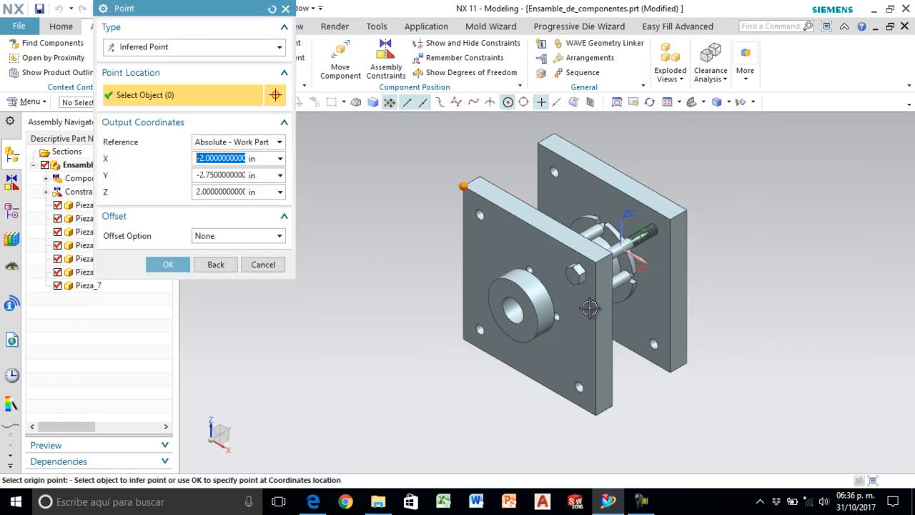
left_click(688, 203)
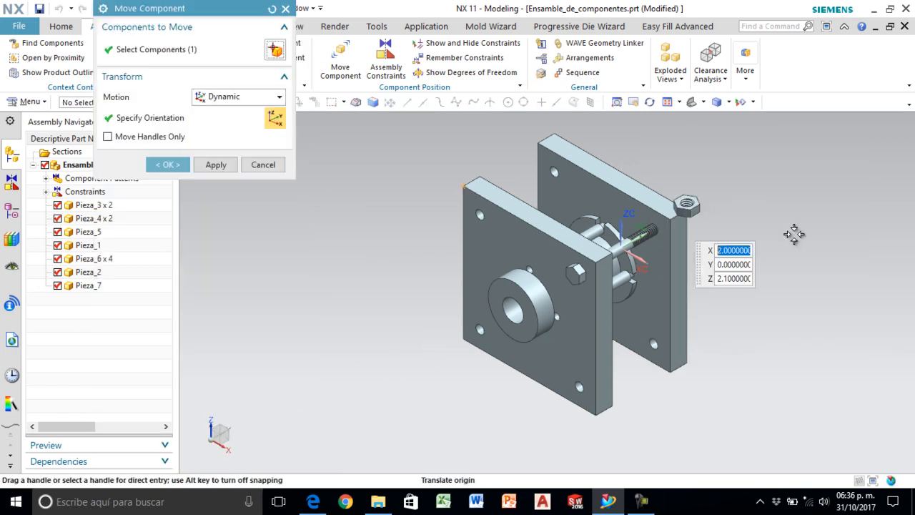
- Move the hex nut clear of the rear plate to Y 1.5 in and rotate it 90 degrees about the XC-axis
mouse_move(741, 179)
left_mouse_down()
mouse_move(822, 139)
mouse_move(744, 188)
left_mouse_up()
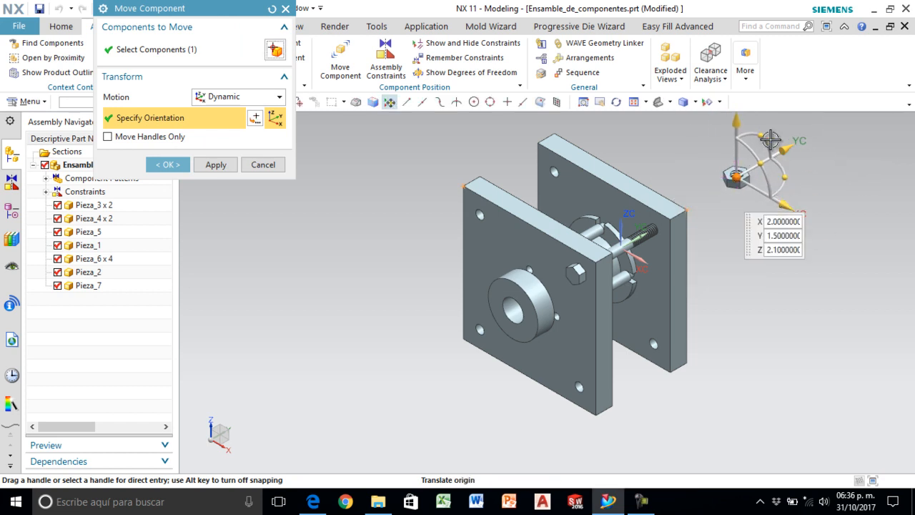
left_click(775, 133)
type("9")
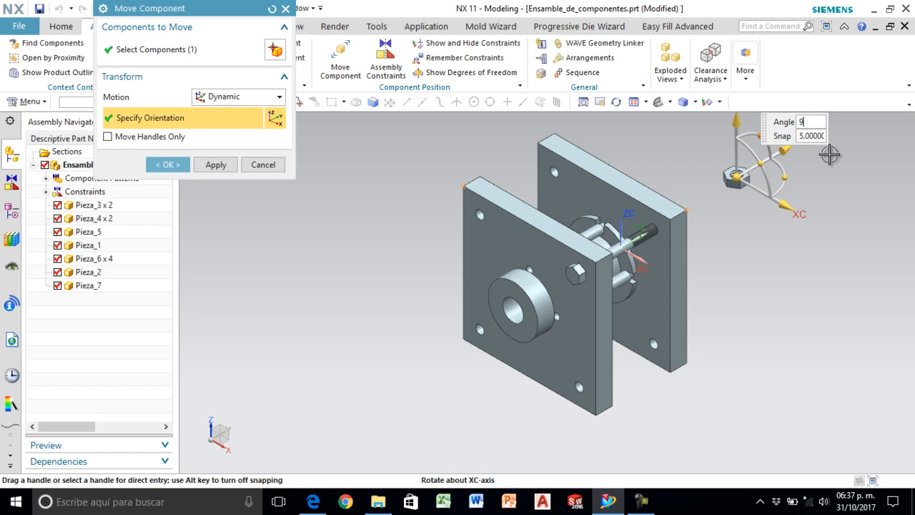
type("0")
key("Return")
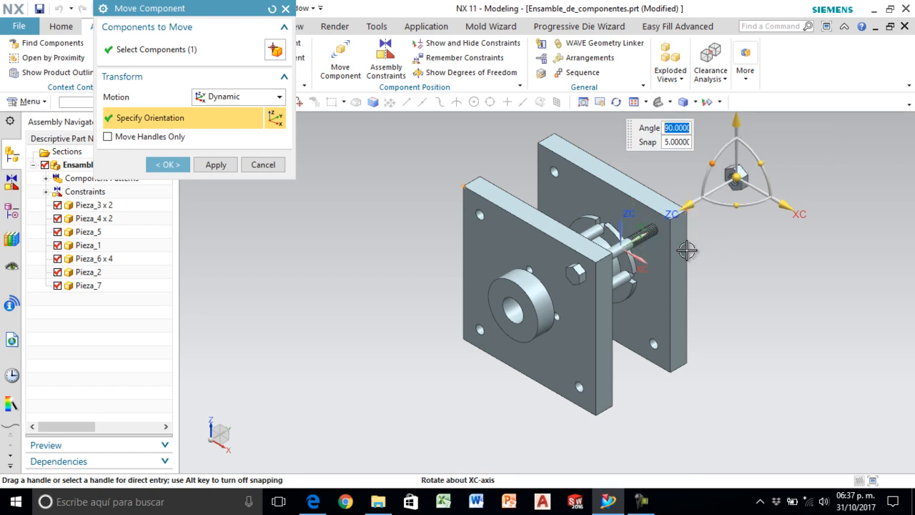
scroll(621, 250, "up", 2)
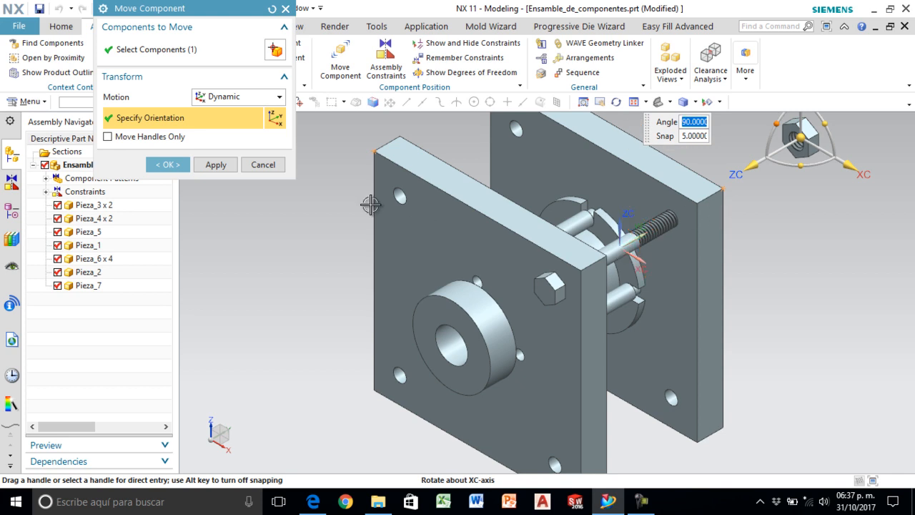
left_click(175, 166)
- Align the hex nut's centerline with the hex bolt's centerline using a Touch/Align constraint
scroll(769, 234, "down", 2)
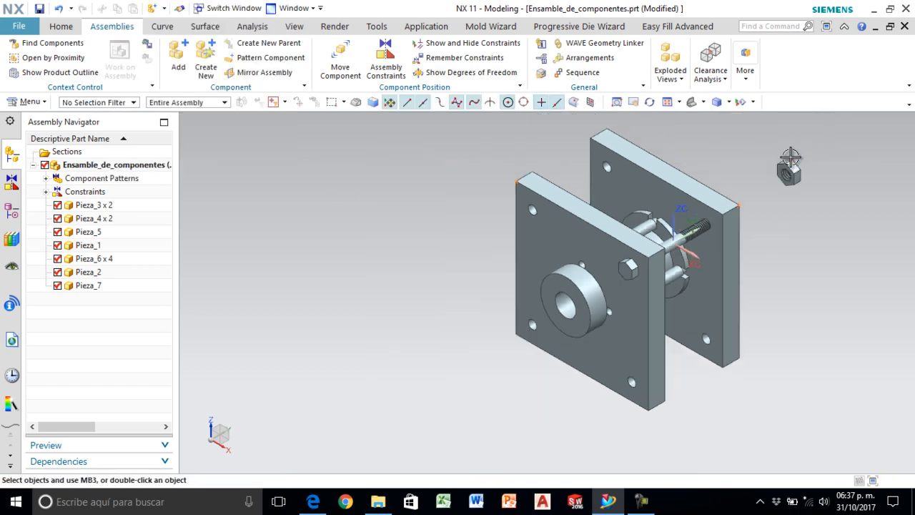
scroll(786, 155, "up", 3)
left_click(383, 54)
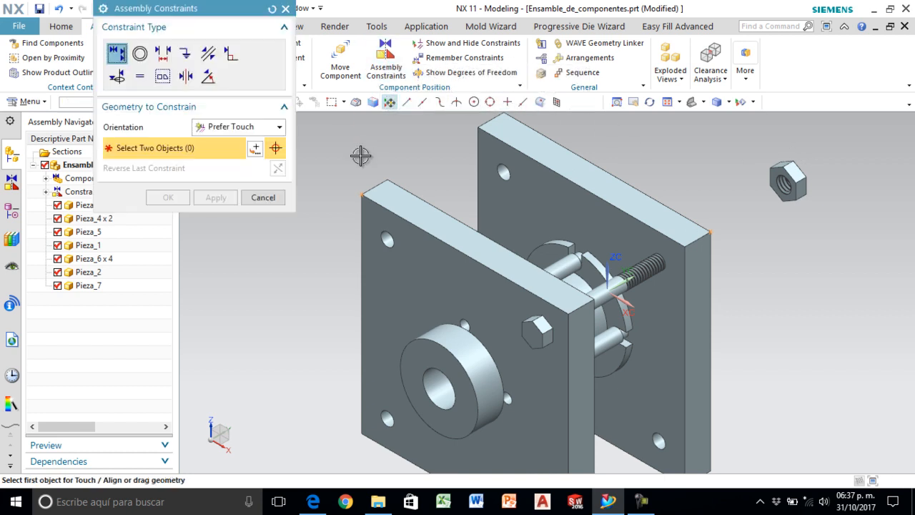
scroll(772, 183, "up", 3)
scroll(773, 183, "up", 3)
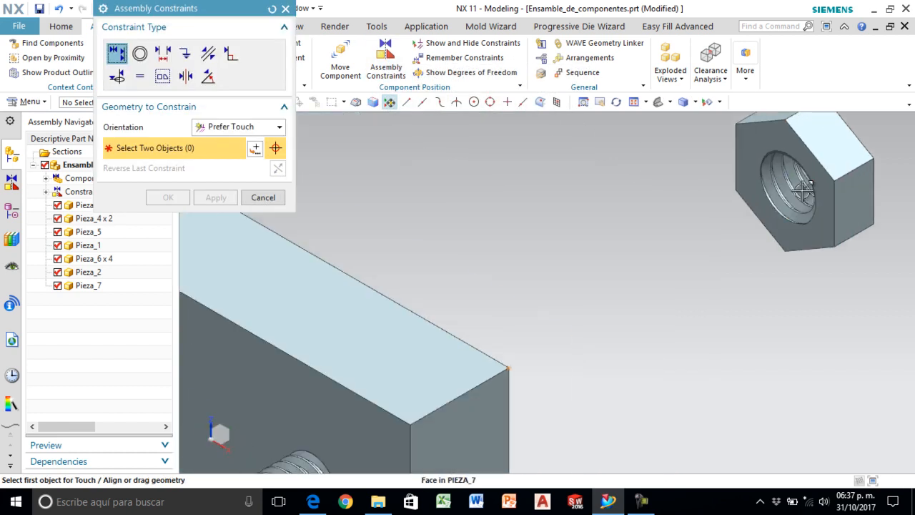
left_click(809, 172)
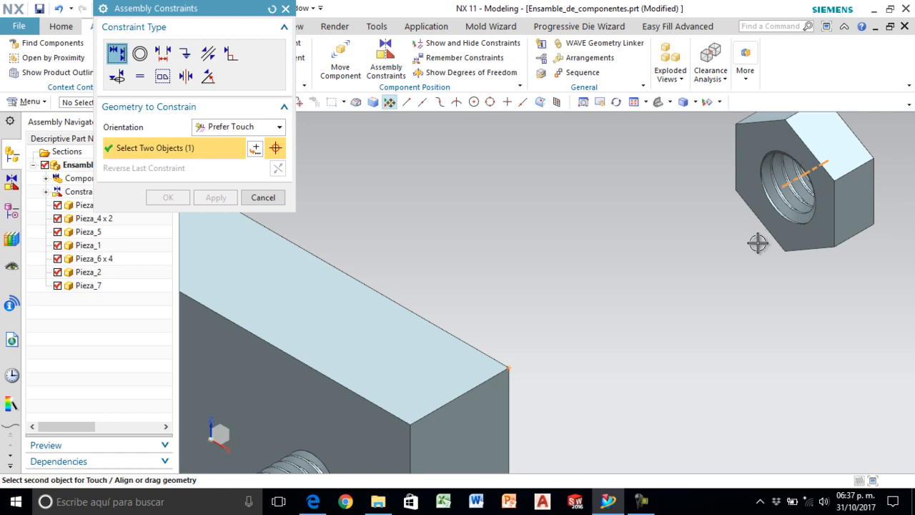
scroll(756, 244, "down", 2)
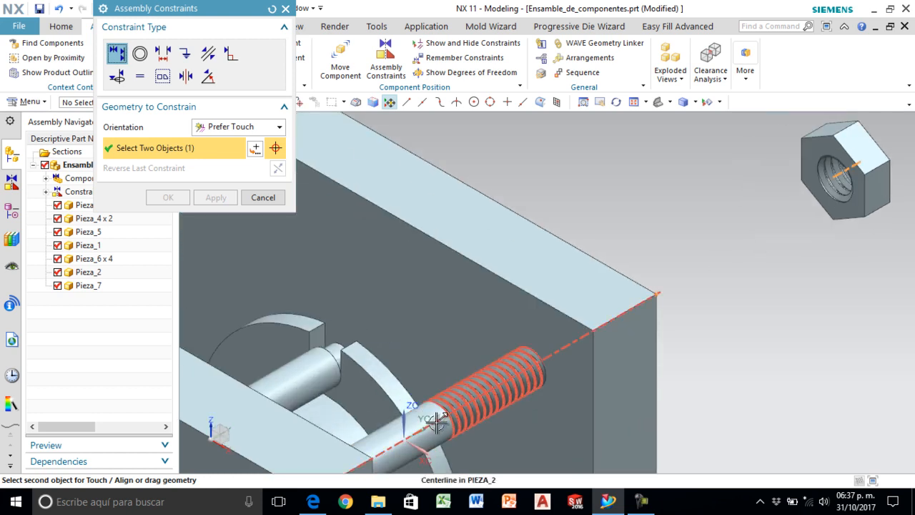
left_click(432, 425)
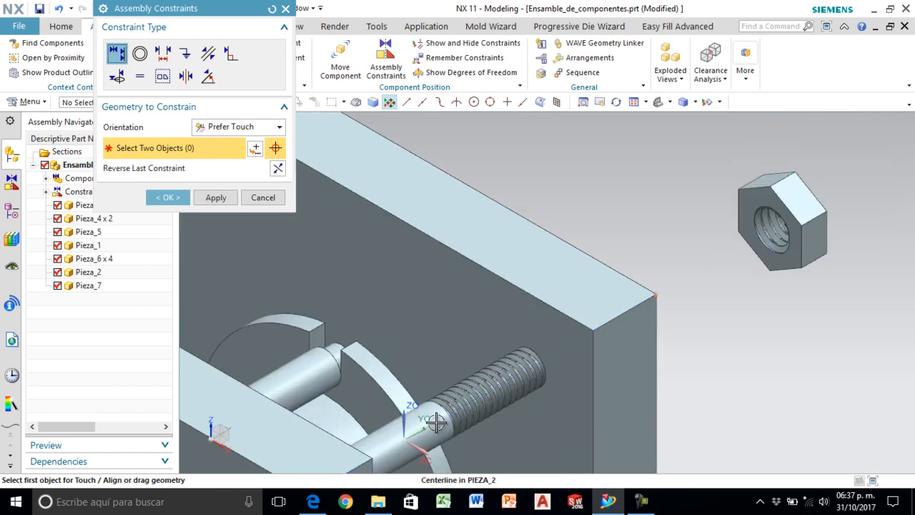
left_click(215, 198)
- Seat the hex nut's inner face against the rear plate's outer face with a Touch/Align constraint and restore the isometric view
left_click(756, 200)
middle_click_drag(756, 200, 727, 209)
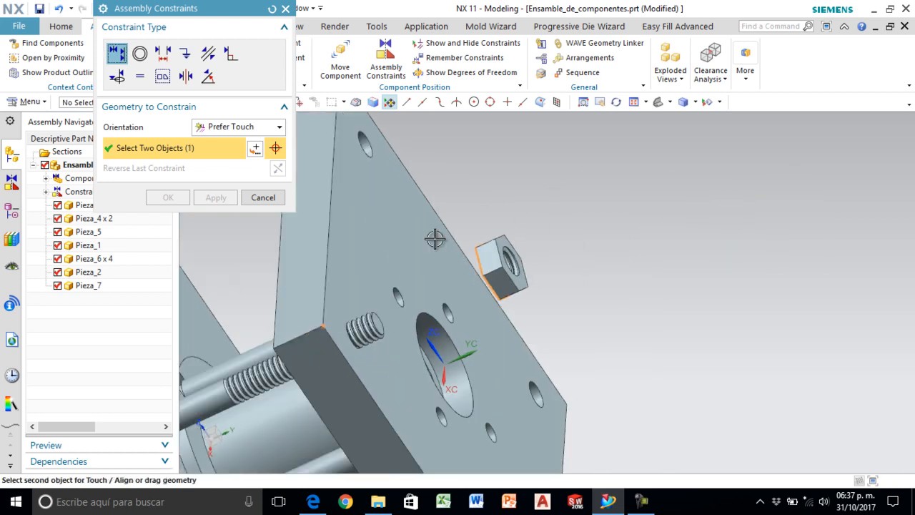
left_click(379, 284)
middle_click_drag(562, 262, 600, 244)
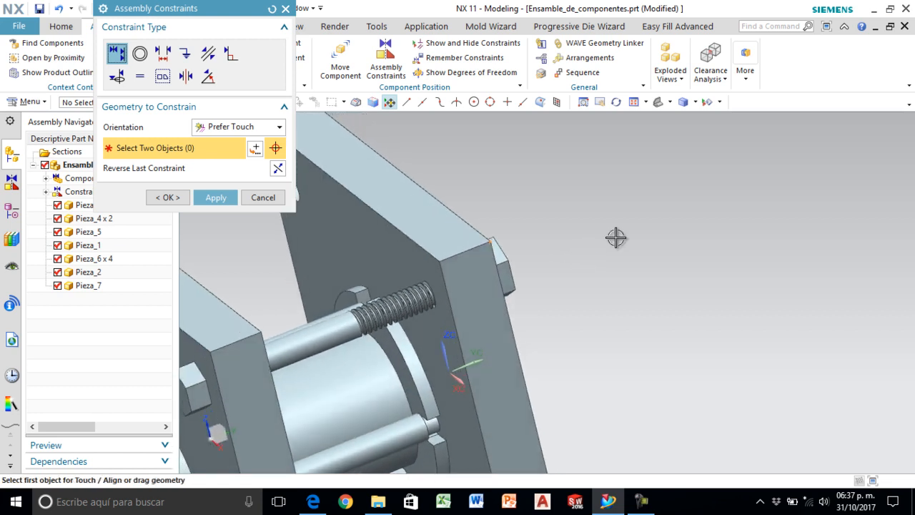
scroll(600, 243, "down", 2)
left_click(168, 198)
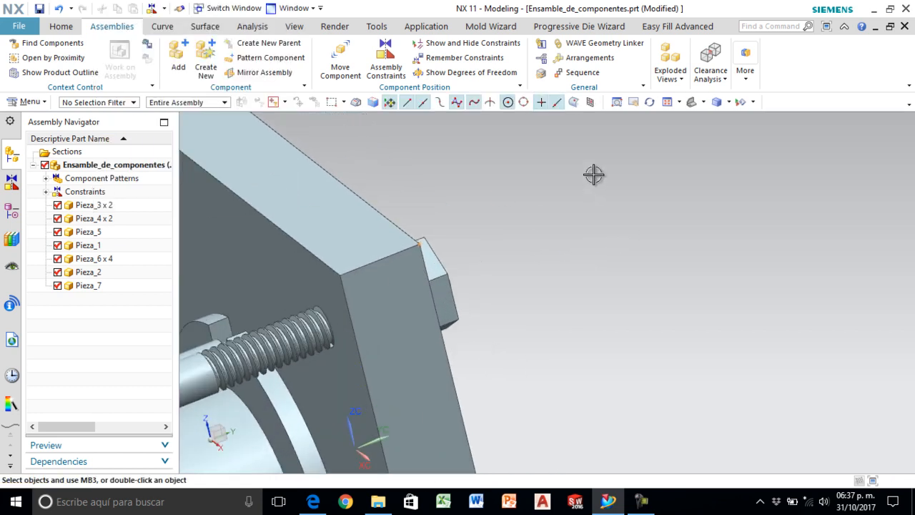
left_click(691, 102)
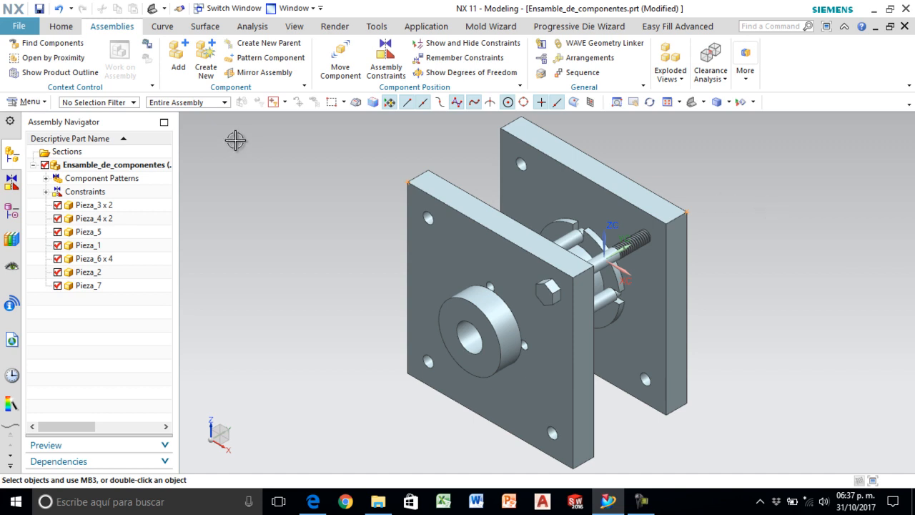
- Start a component pattern and select the hex bolt and its nut as the components to pattern
left_click(263, 58)
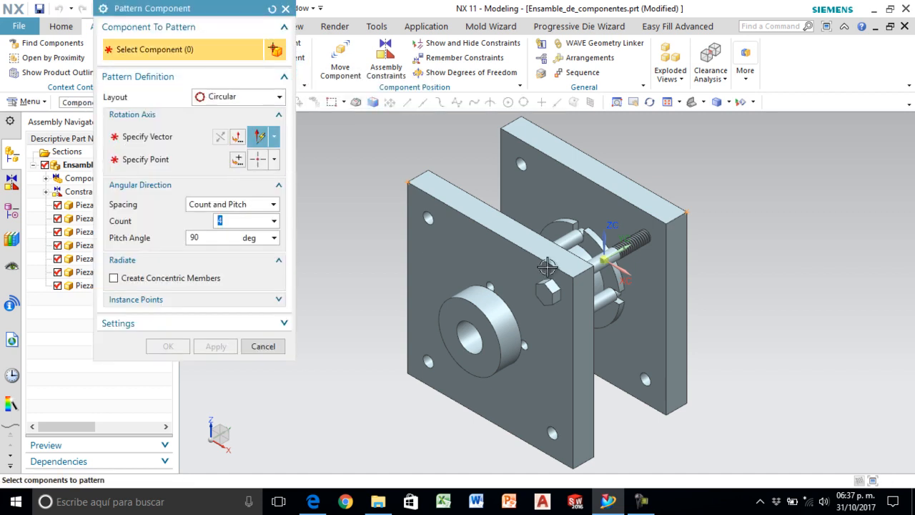
left_click(549, 289)
middle_click_drag(760, 291, 595, 224)
left_click(587, 256)
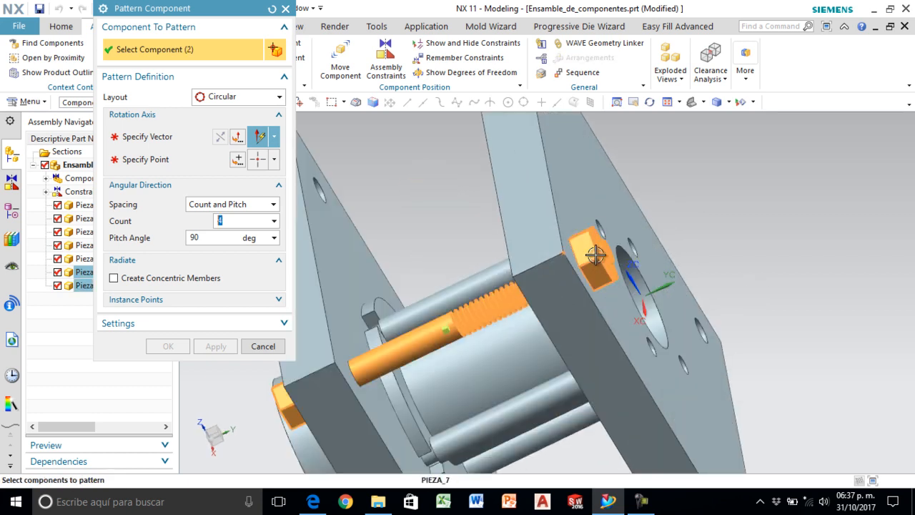
scroll(779, 208, "up", 3)
left_click(695, 104)
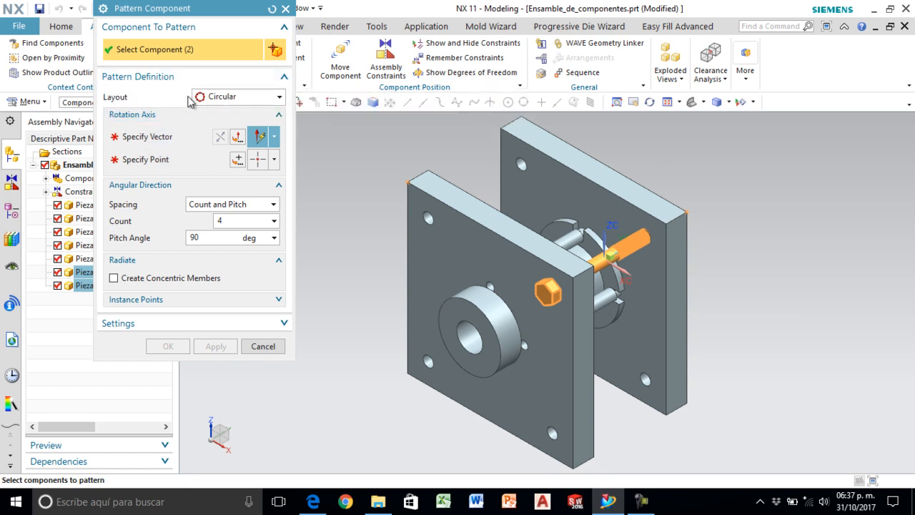
- Define a Linear layout with Direction 1 along the front plate's top edge toward the upper-left hole, count 2 and pitch distance 3 in
left_click(216, 98)
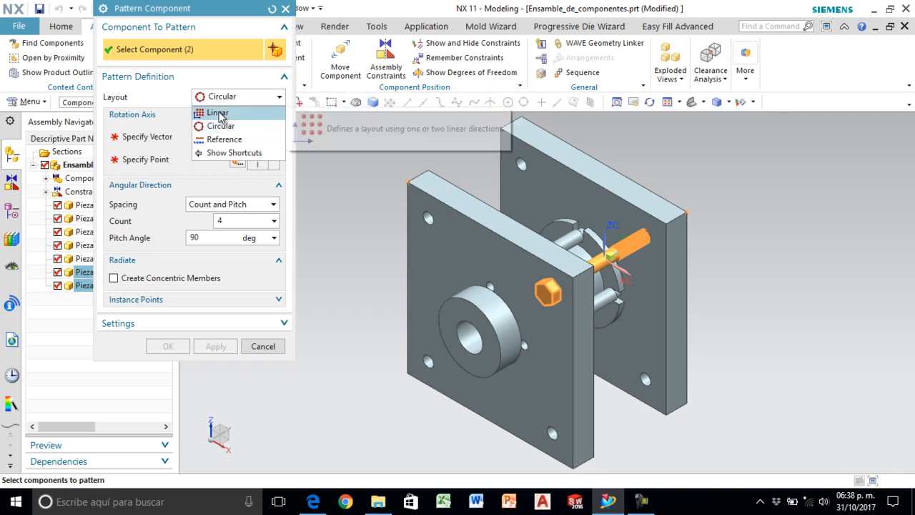
left_click(218, 113)
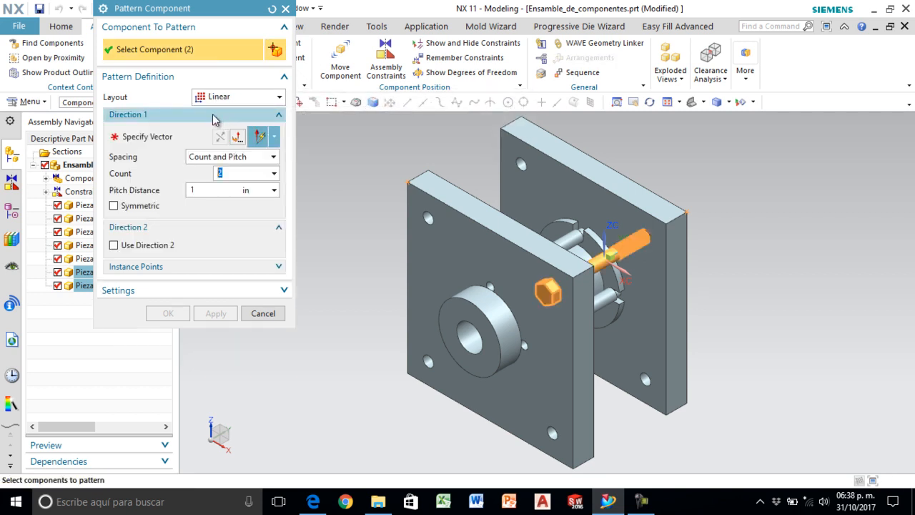
left_click(140, 138)
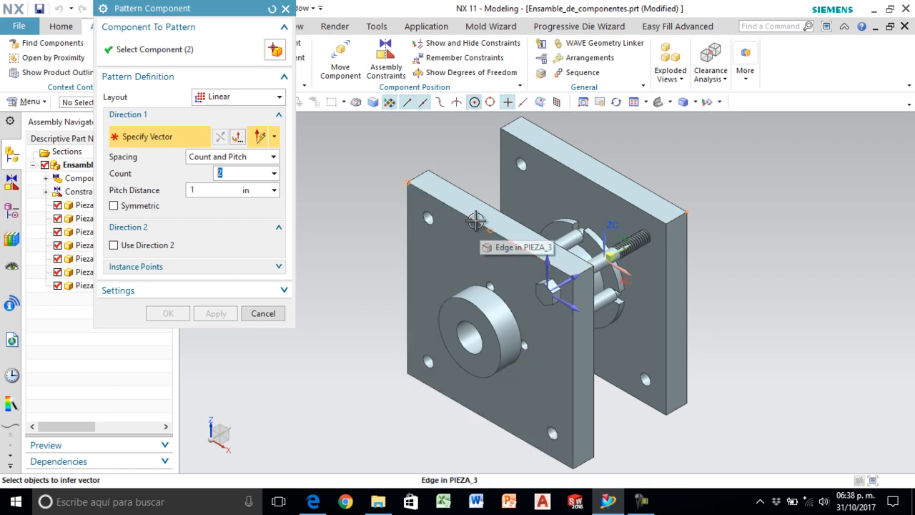
scroll(478, 223, "up", 2)
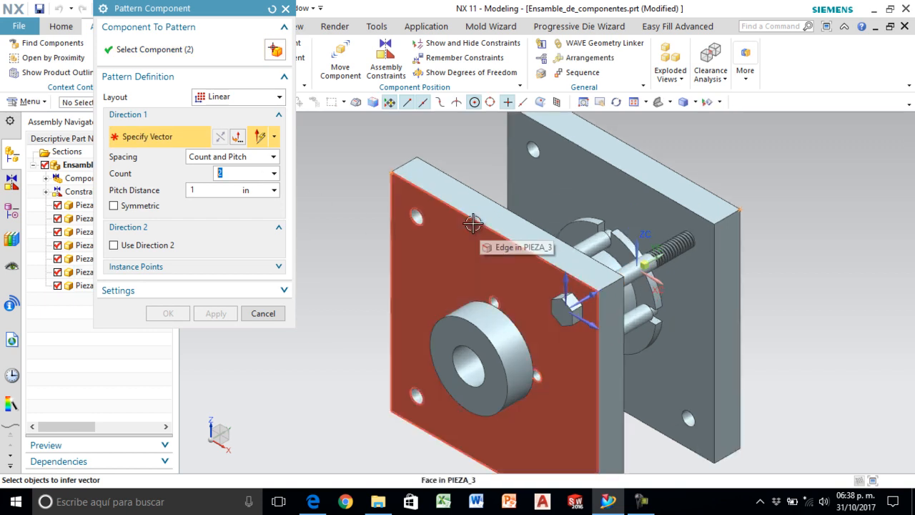
left_click(474, 220)
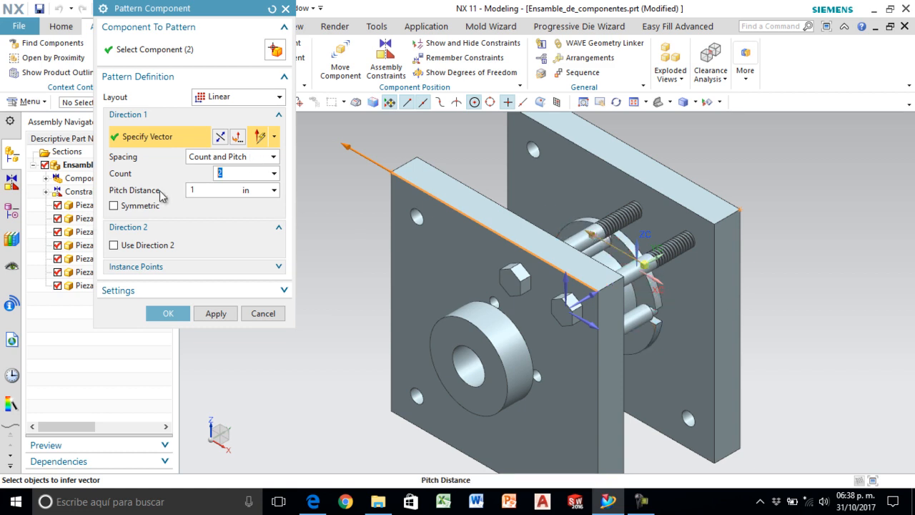
left_click(207, 191)
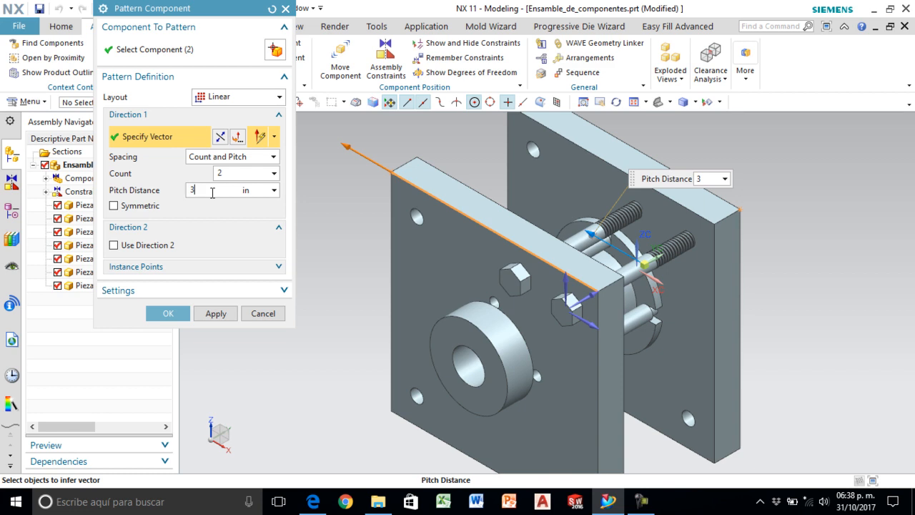
key("Return")
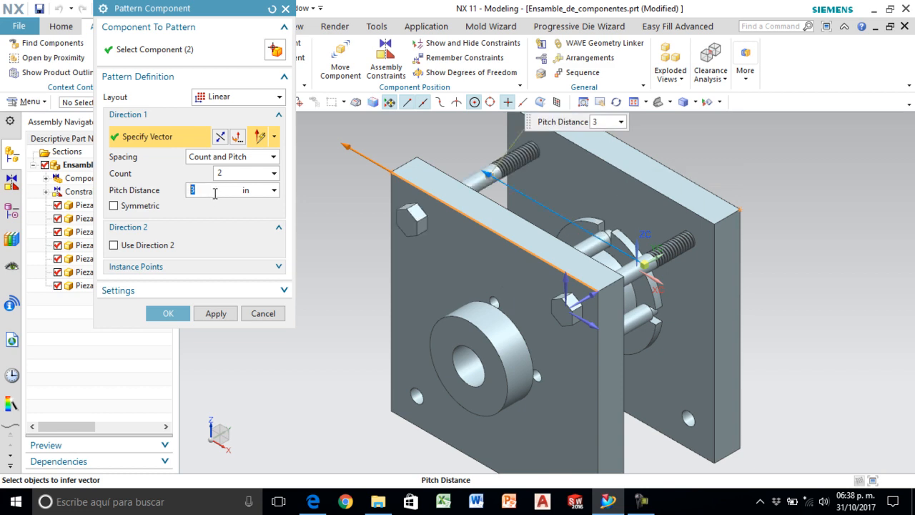
- Enable Direction 2 for the linear pattern along the front plate's left vertical edge and reverse it to point downward
scroll(428, 202, "down", 2)
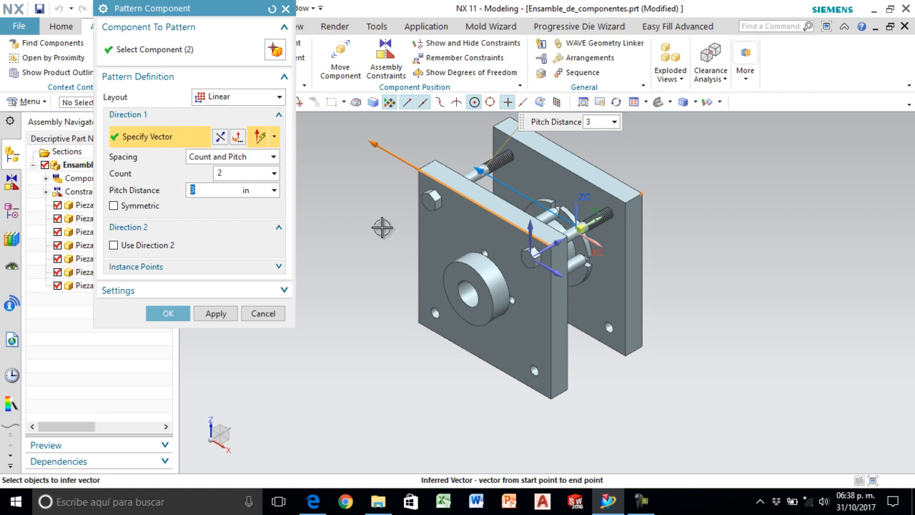
left_click(146, 230)
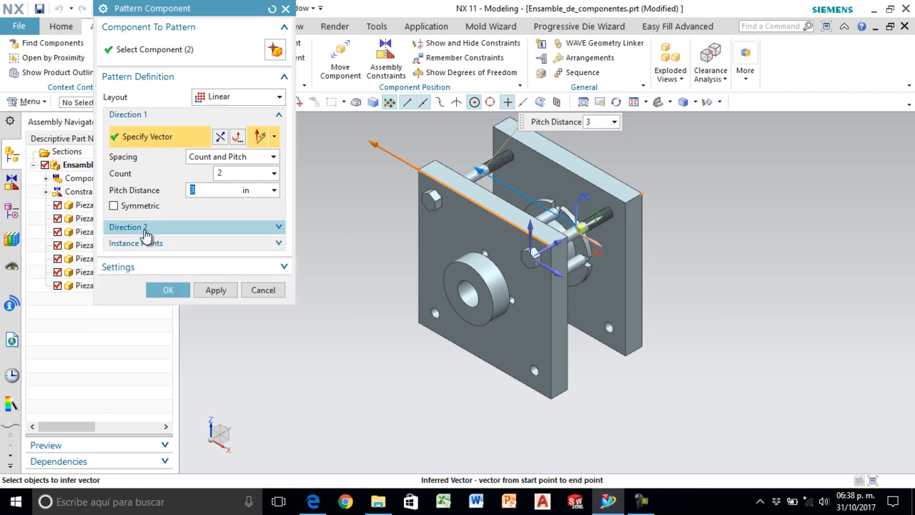
left_click(145, 231)
left_click(120, 247)
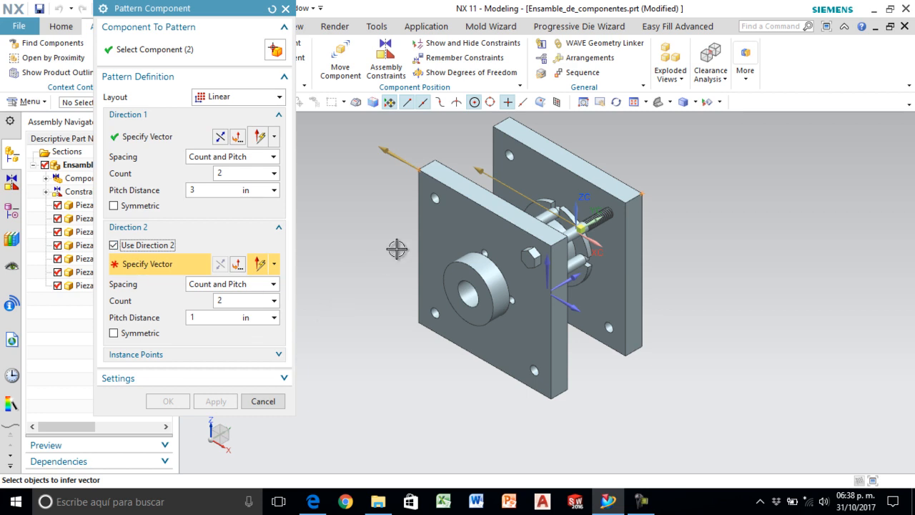
left_click(416, 193)
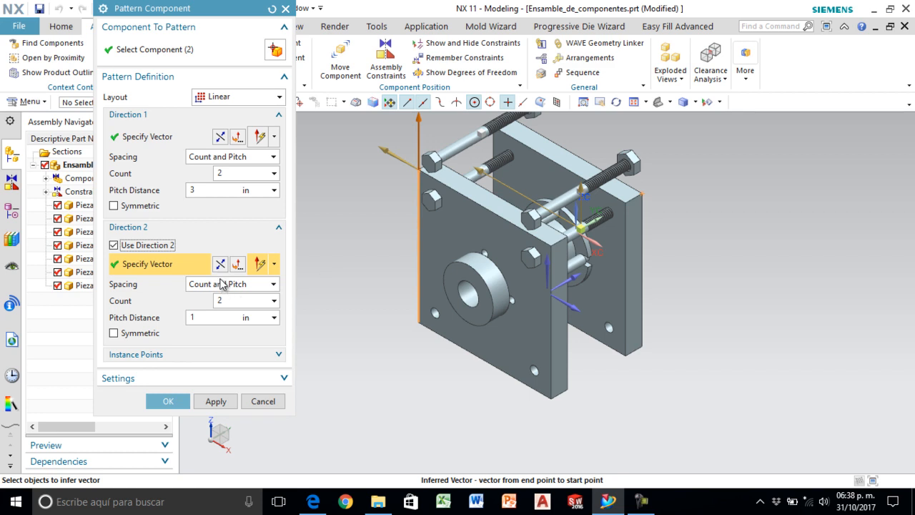
scroll(358, 281, "down", 1)
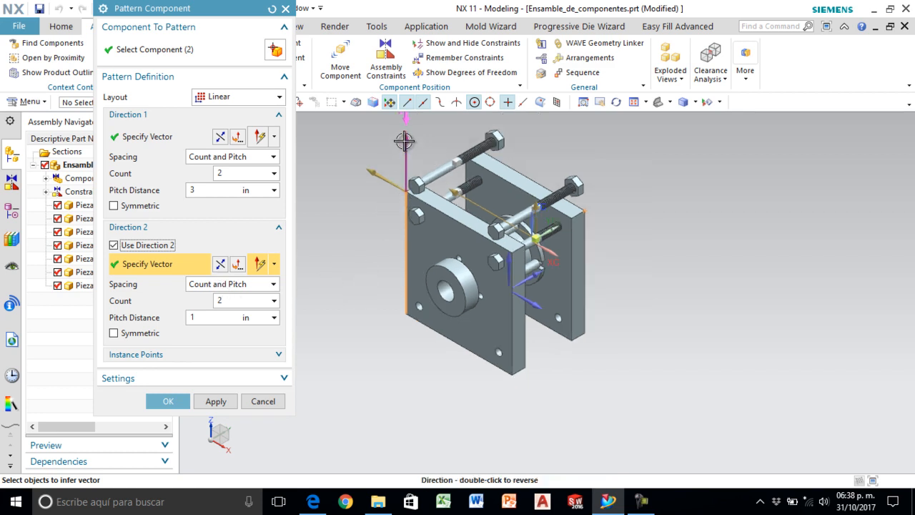
left_click(221, 265)
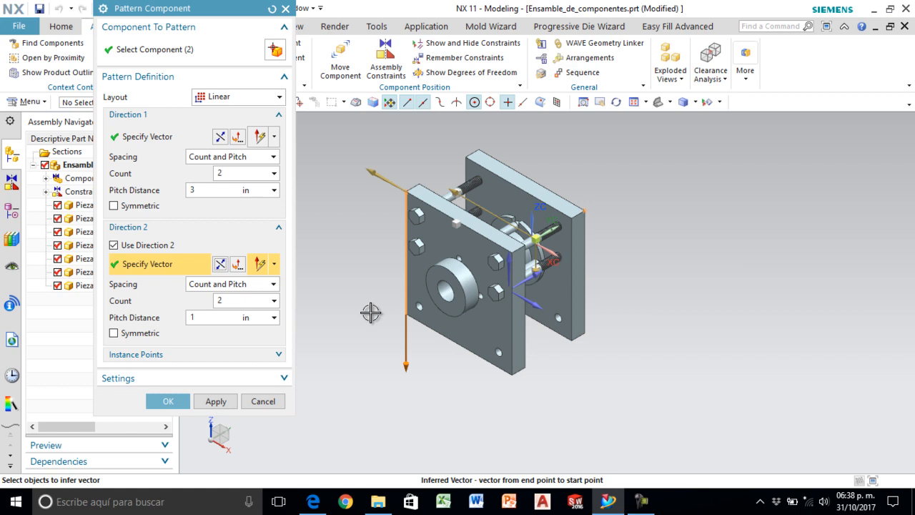
- Set Direction 2's pitch distance to 3 in with count 2 and create the hex bolt and nut pattern
left_click(200, 320)
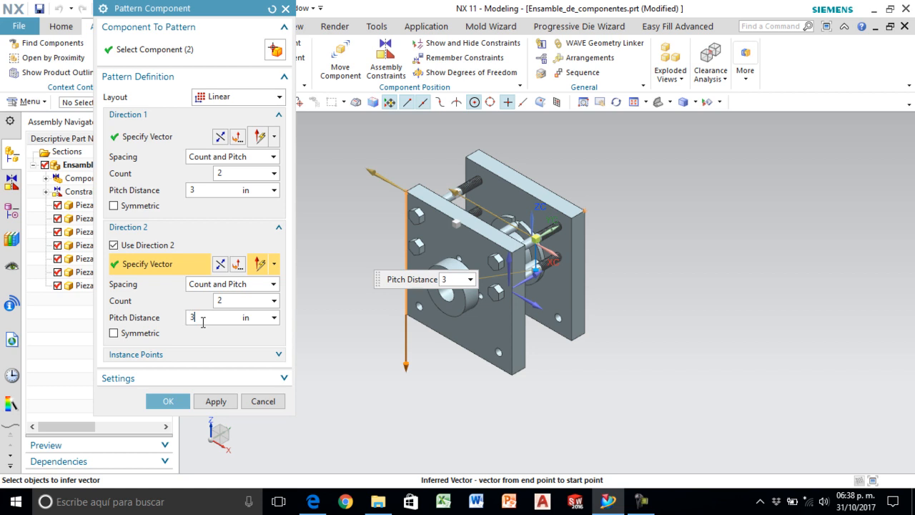
key("Return")
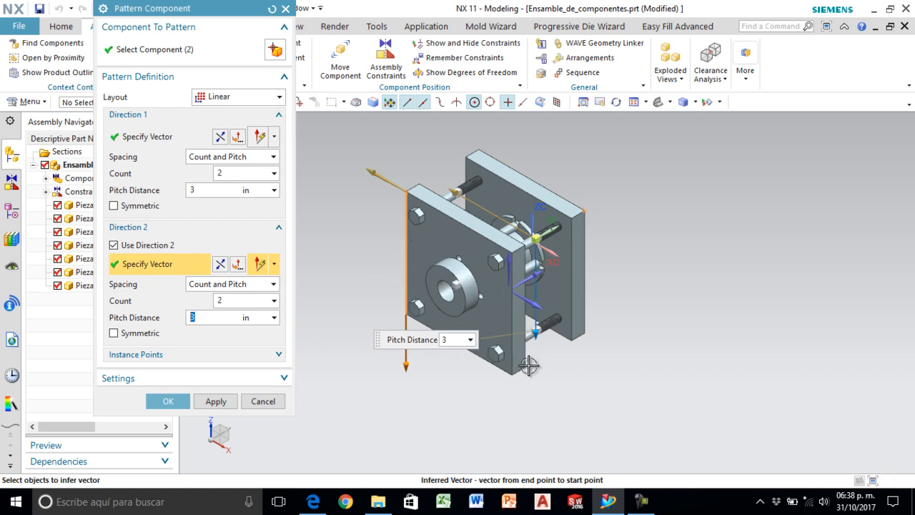
scroll(530, 368, "up", 1)
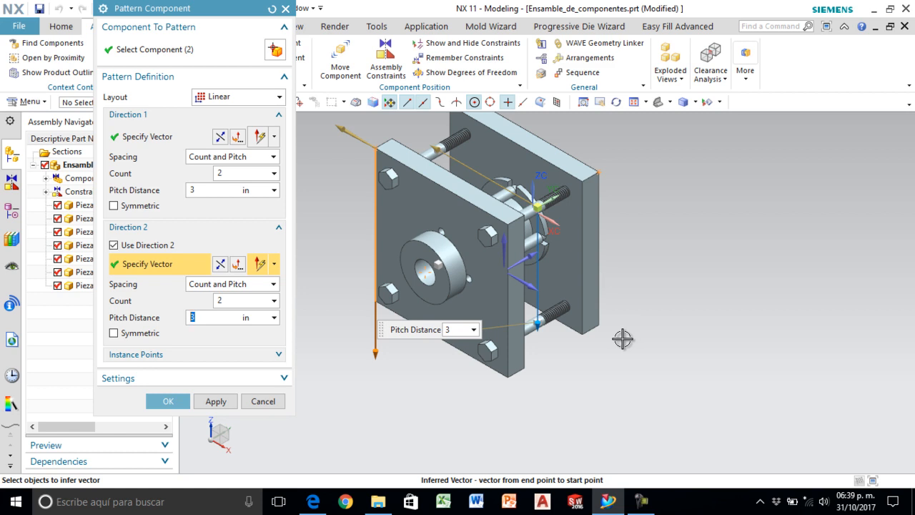
left_click(166, 400)
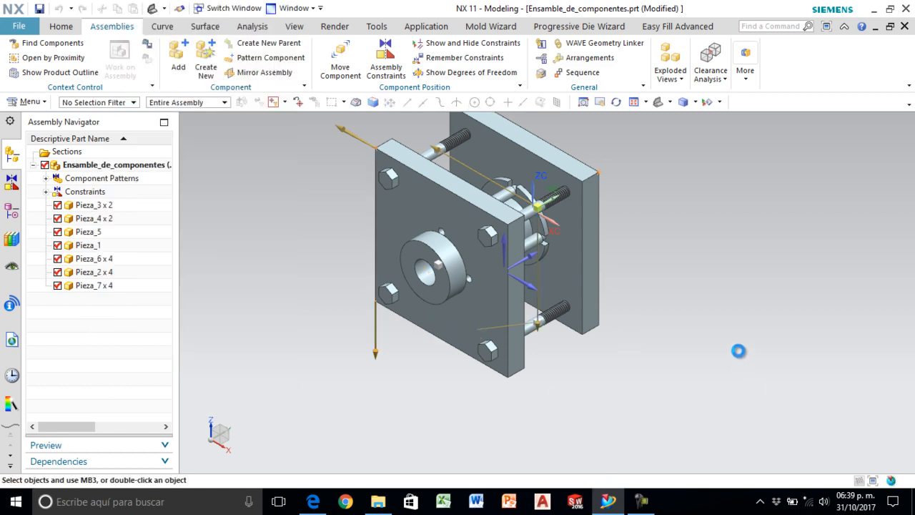
- Return the finished assembly to the isometric view, and save and close the work part
left_click(691, 106)
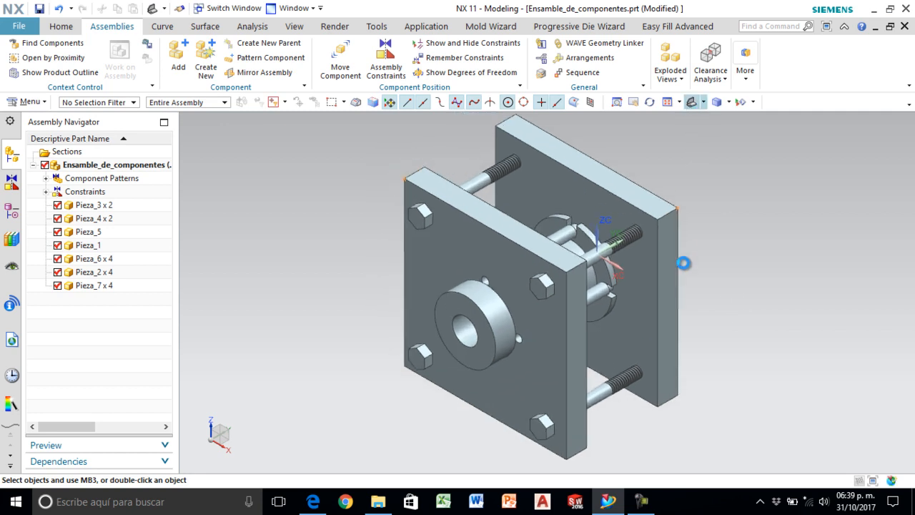
middle_click_drag(776, 309, 420, 241)
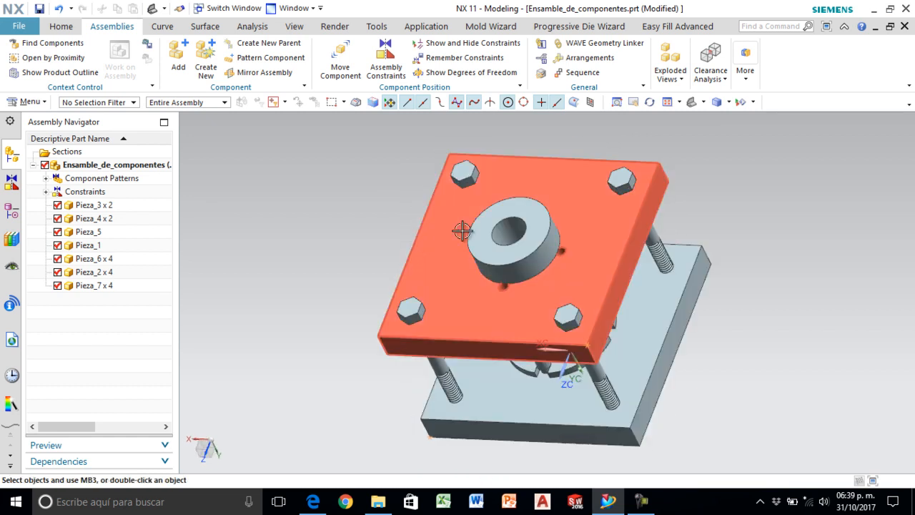
left_click(693, 105)
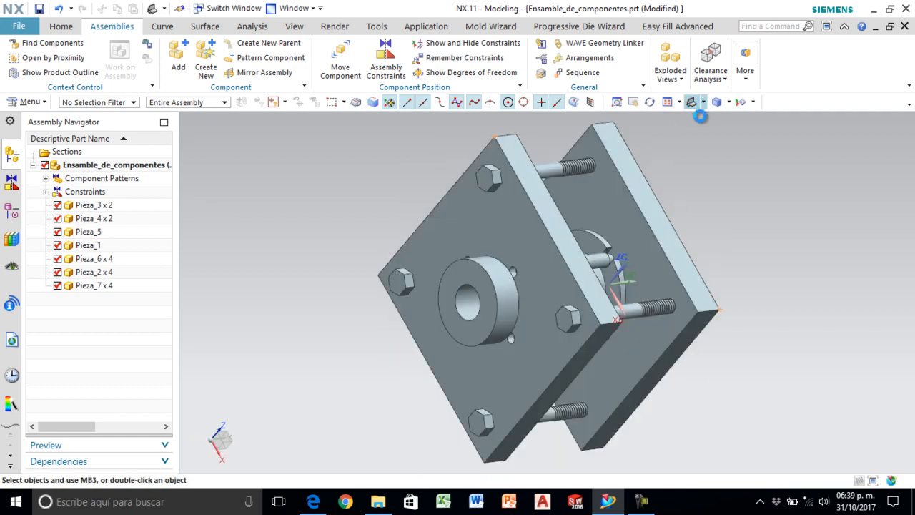
left_click(19, 28)
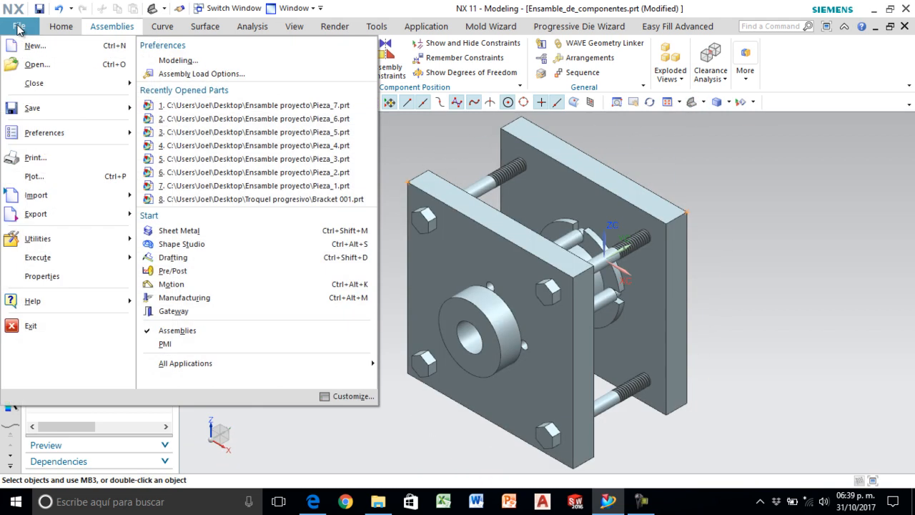
mouse_move(26, 83)
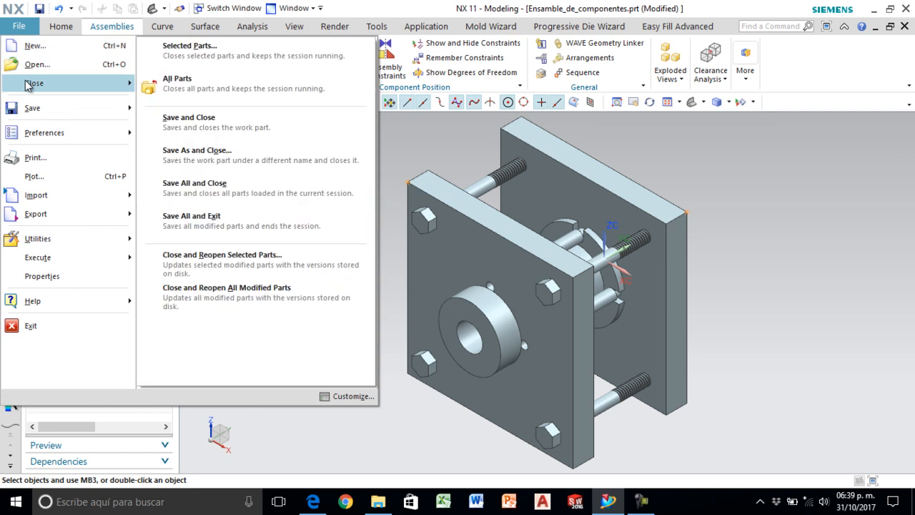
left_click(226, 127)
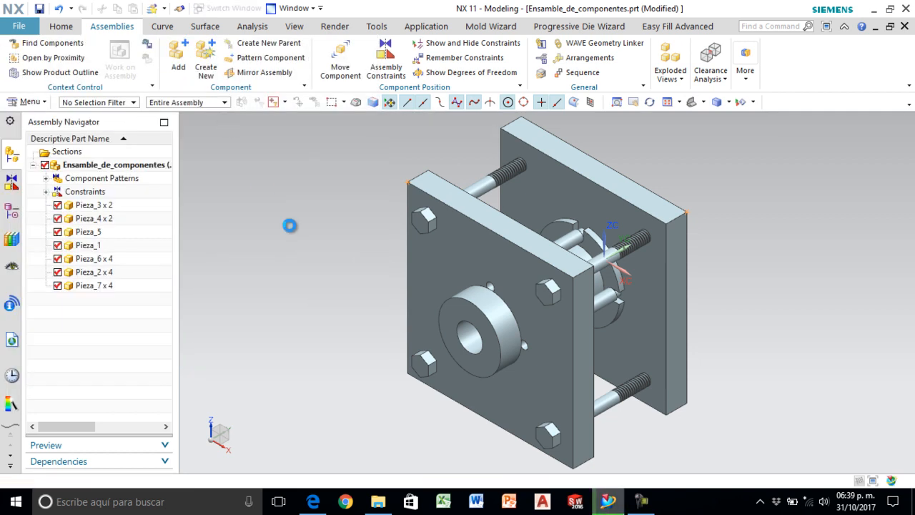